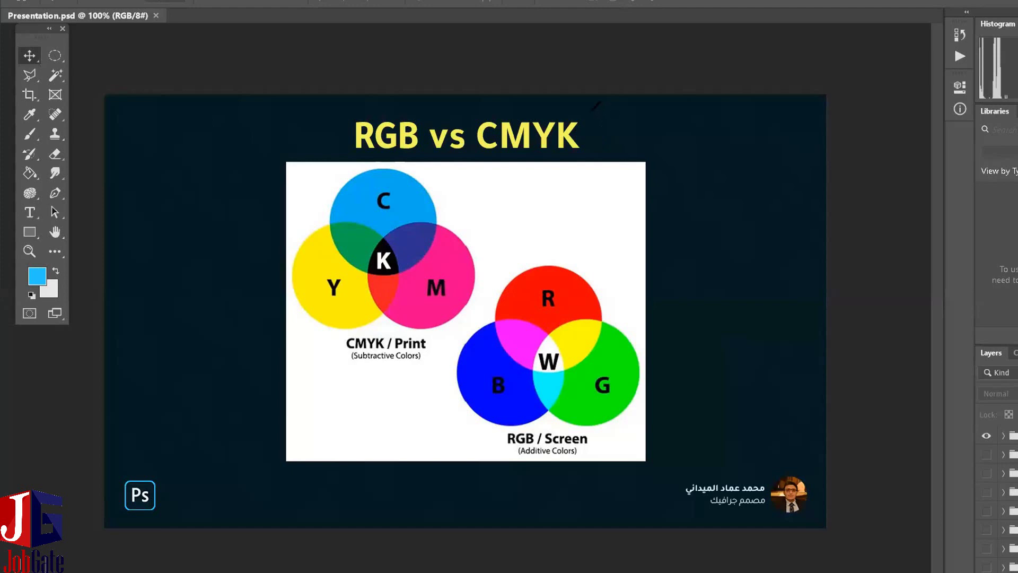
Circle the RGB and CMYK title terms and mark the color diagrams with green freehand annotations, and clear the markings.
mouse_move(593, 110)
left_mouse_down()
mouse_move(334, 113)
mouse_move(523, 168)
mouse_move(606, 167)
mouse_move(628, 113)
left_mouse_up()
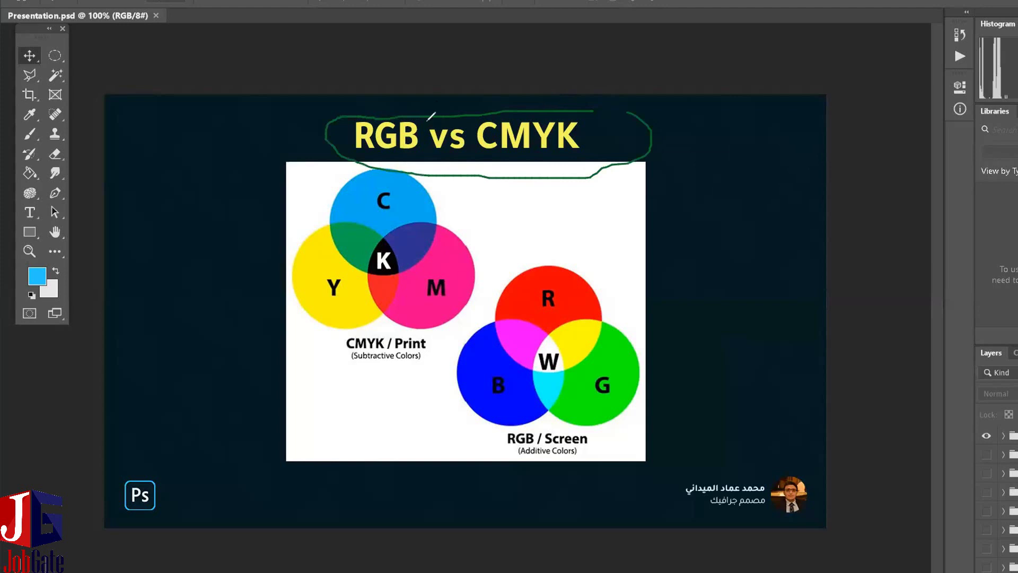
mouse_move(428, 118)
left_mouse_down()
mouse_move(480, 157)
mouse_move(641, 145)
left_mouse_up()
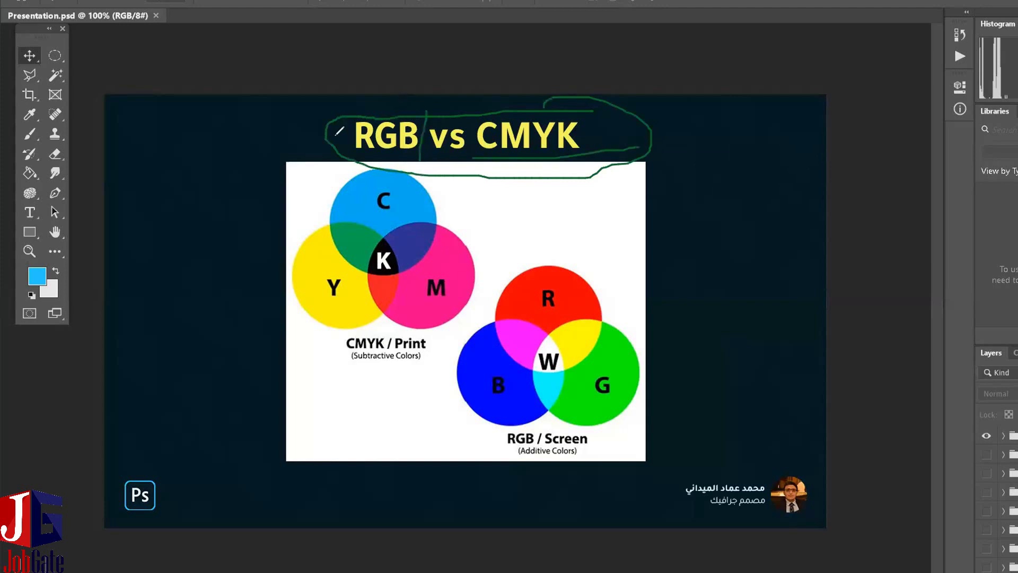
mouse_move(339, 130)
left_mouse_down()
mouse_move(406, 103)
mouse_move(466, 183)
left_mouse_up()
left_click_drag(462, 118, 454, 178)
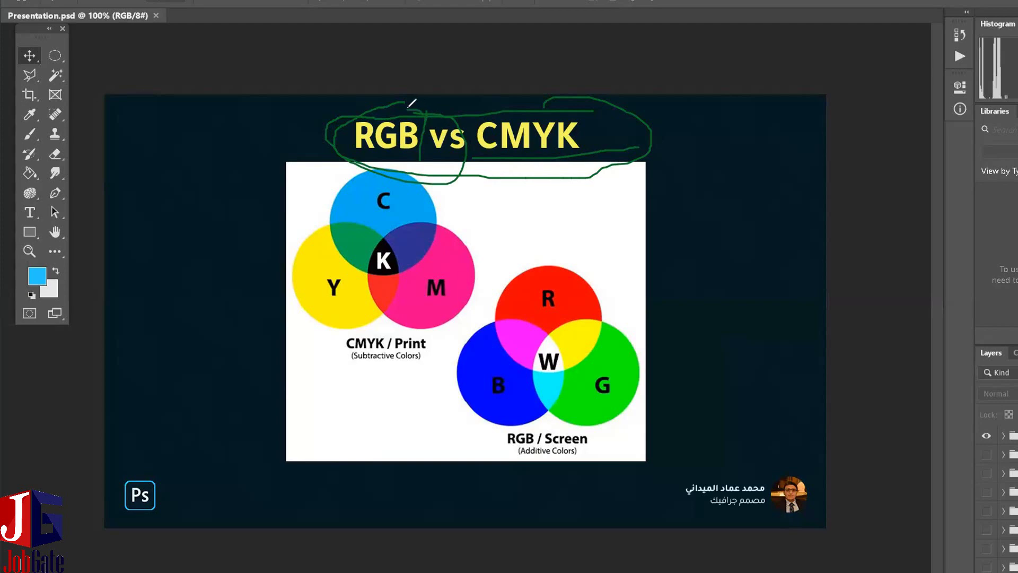
mouse_move(408, 106)
left_mouse_down()
mouse_move(356, 125)
mouse_move(354, 158)
mouse_move(423, 143)
mouse_move(422, 123)
mouse_move(403, 111)
mouse_move(348, 118)
mouse_move(398, 181)
mouse_move(432, 166)
left_mouse_up()
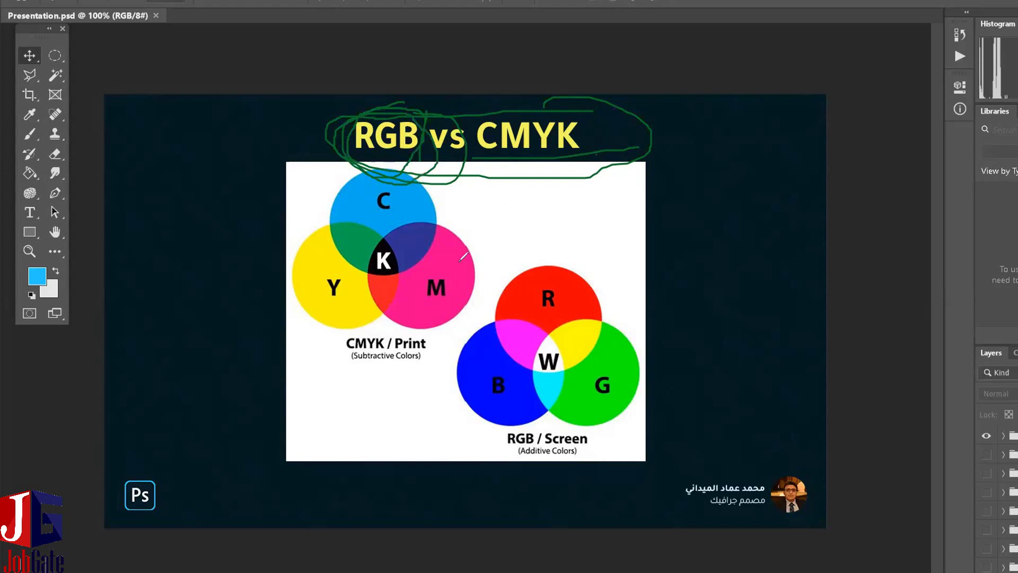
left_click_drag(477, 113, 583, 118)
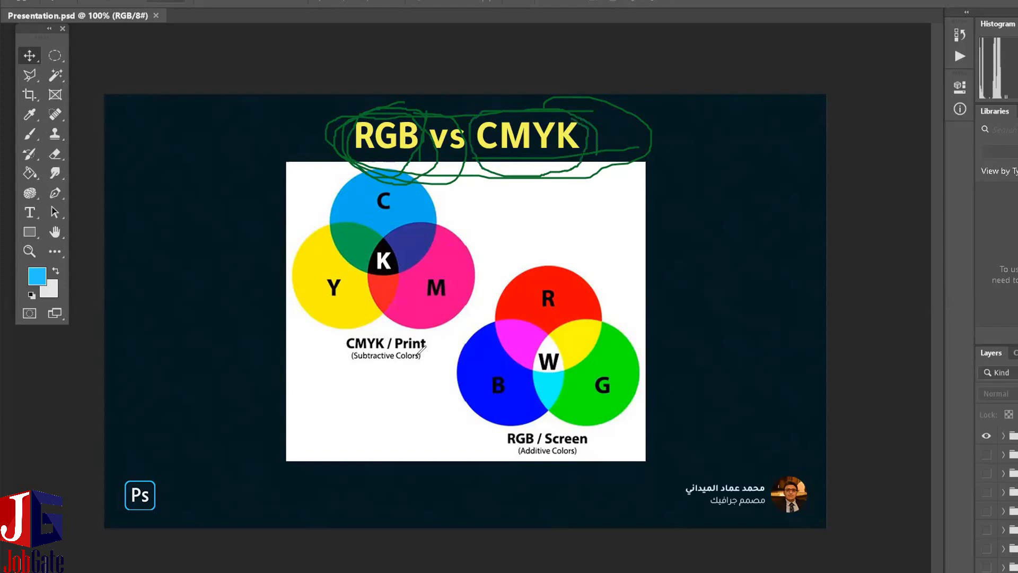
mouse_move(431, 333)
left_mouse_down()
mouse_move(391, 341)
mouse_move(397, 356)
mouse_move(422, 350)
left_mouse_up()
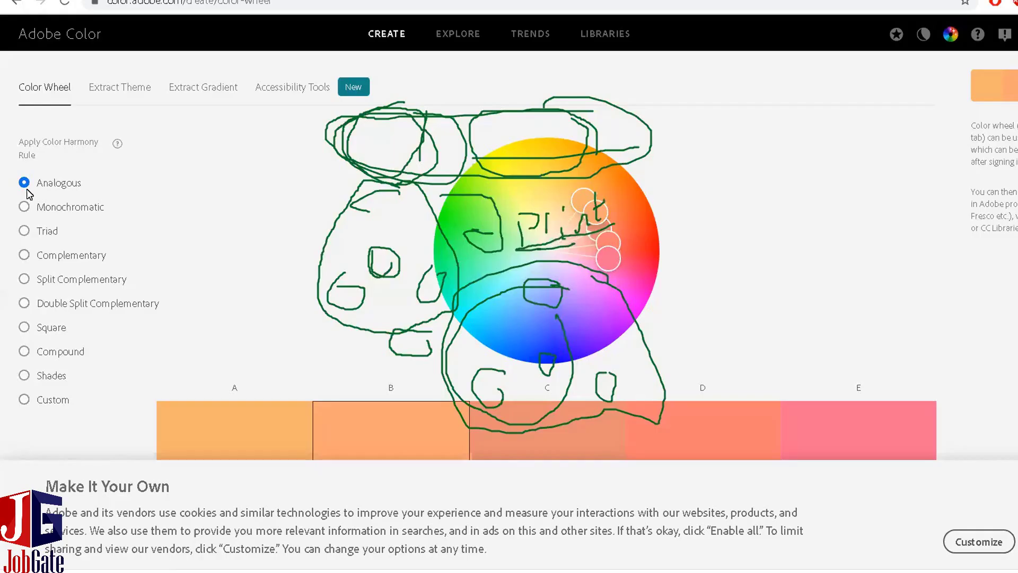
key("e")
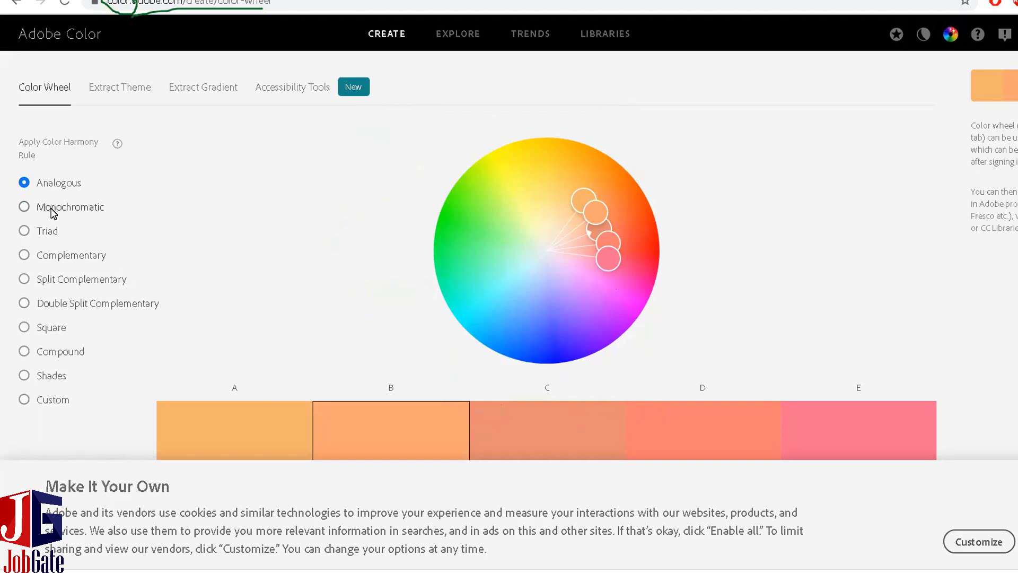
Apply the Monochromatic harmony rule and shift the base color around the wheel through yellow and orange to green.
left_click(88, 212)
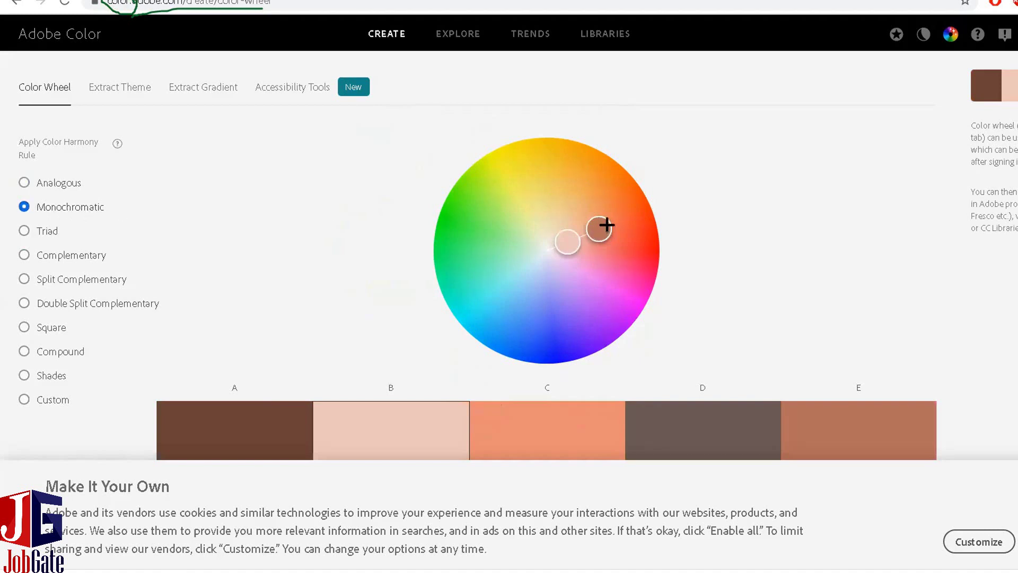
left_click_drag(607, 225, 514, 202)
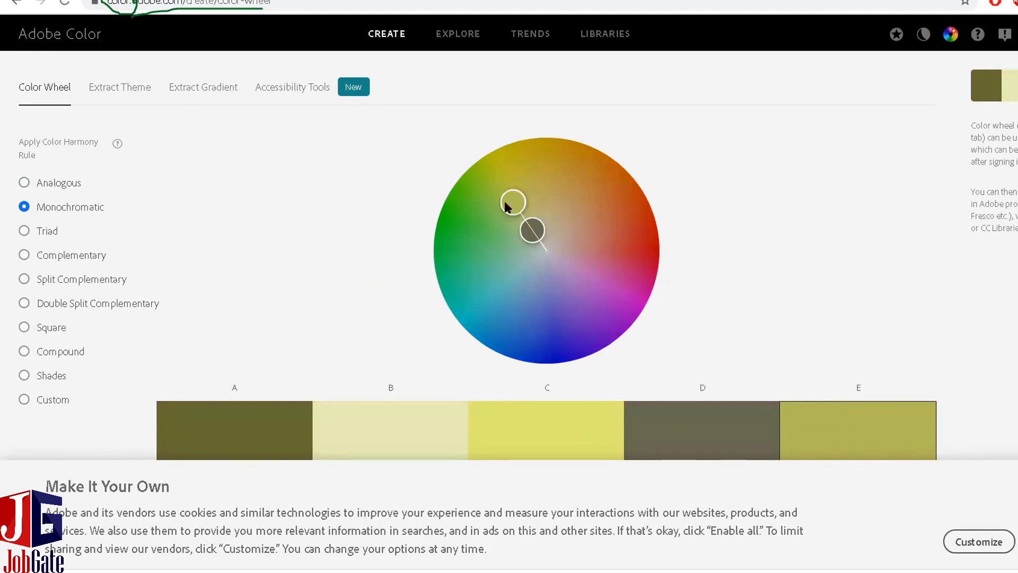
left_click(561, 148)
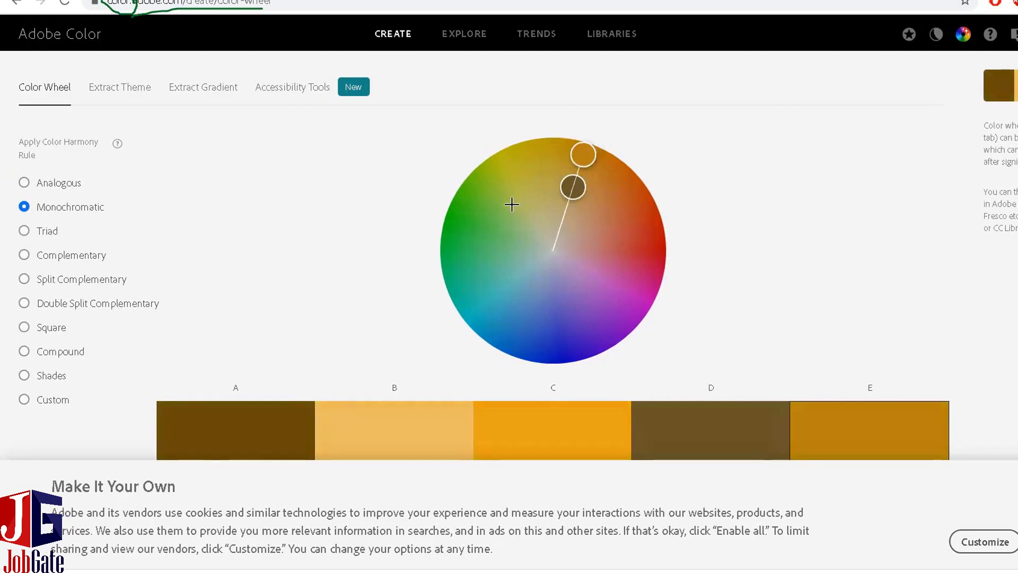
left_click(512, 204)
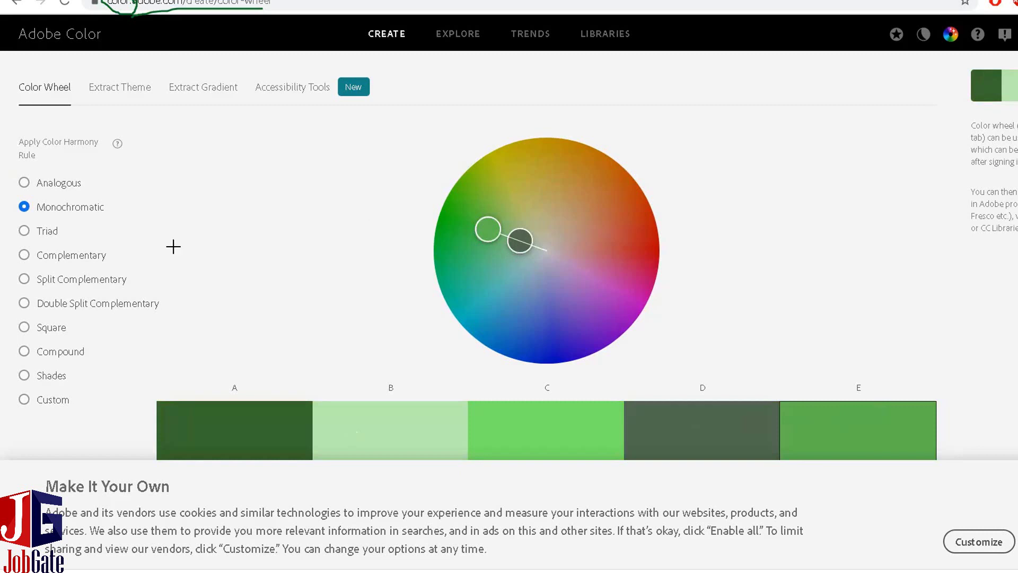
Try the Triad, Complementary, Split Complementary, Double Split Complementary, Square and Shades harmony rules on the color wheel.
left_click(46, 233)
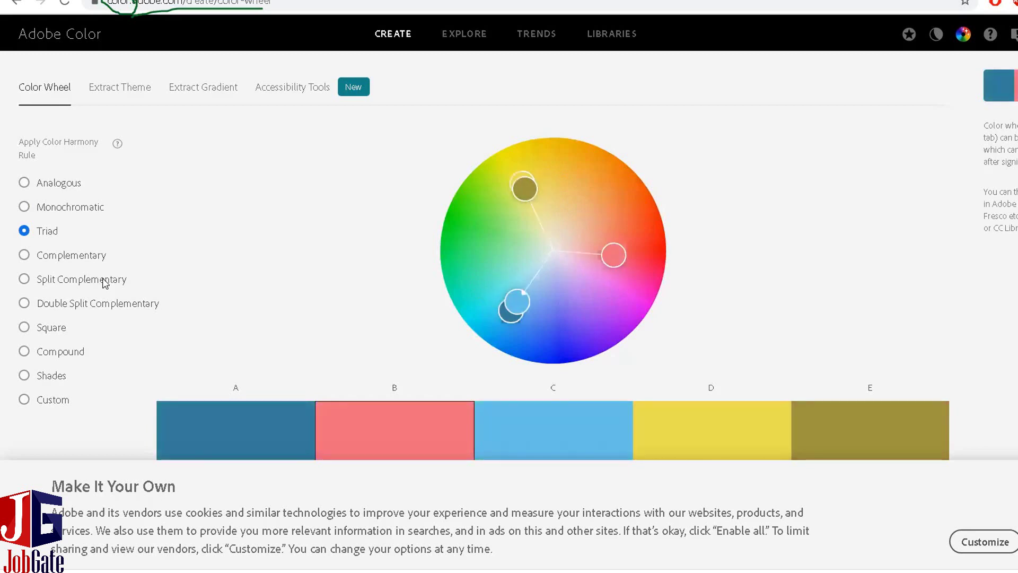
key("Down")
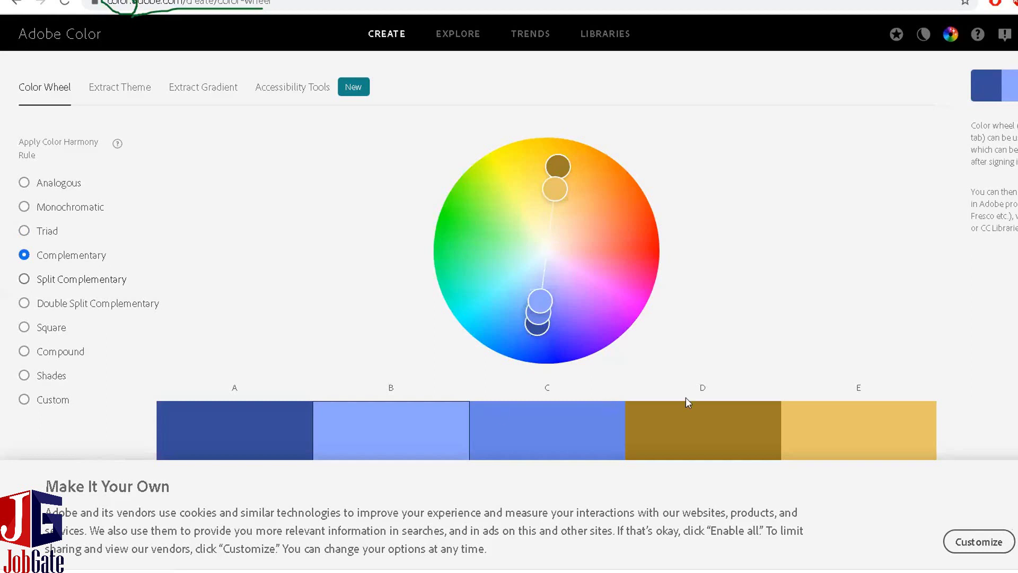
left_click(108, 286)
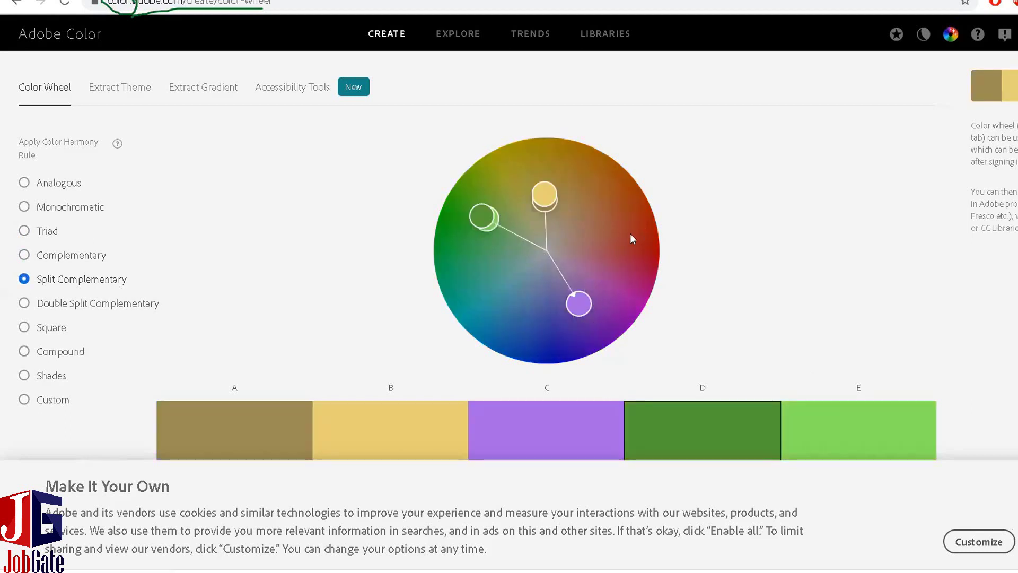
left_click(24, 303)
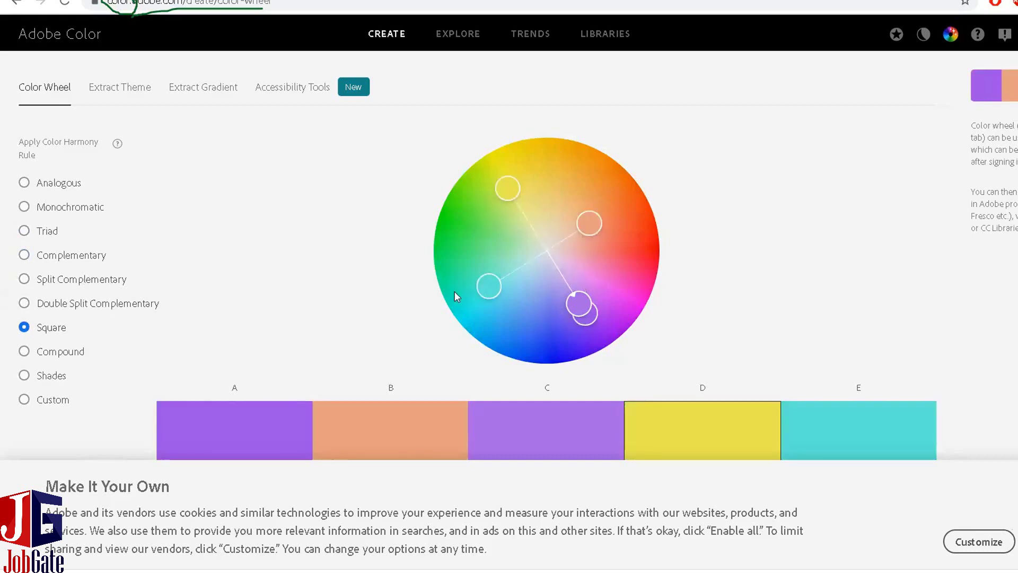
key("Down")
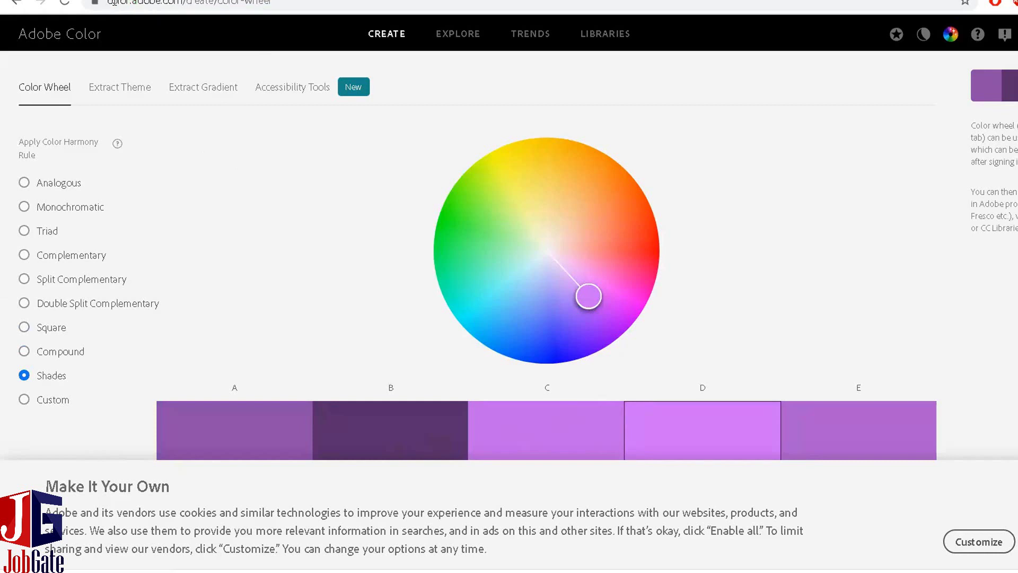
Switch to the Color Hunt site and examine the ready-made color combinations among its new palettes.
key("ctrl+Tab")
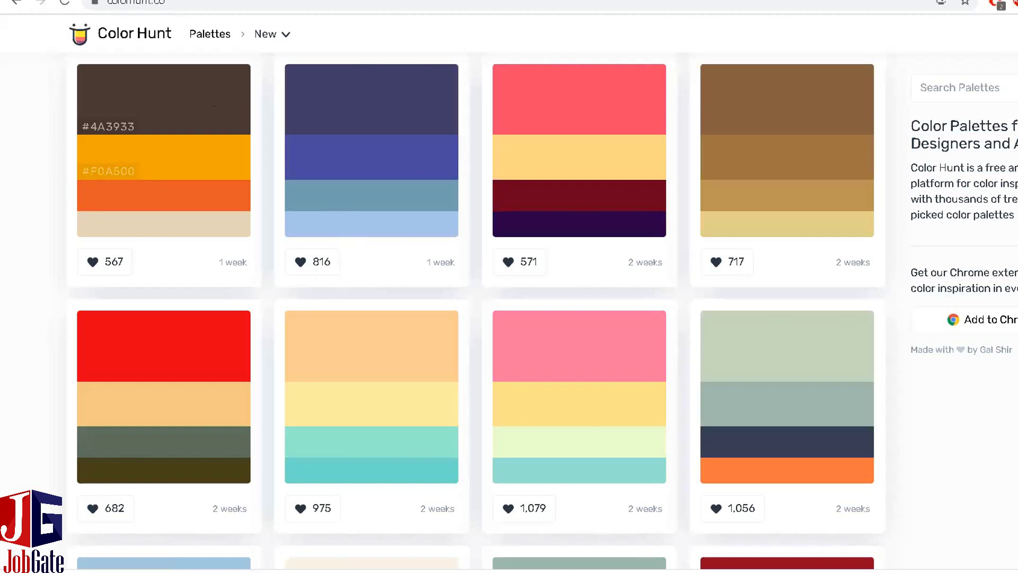
scroll(142, 88, "down", 5)
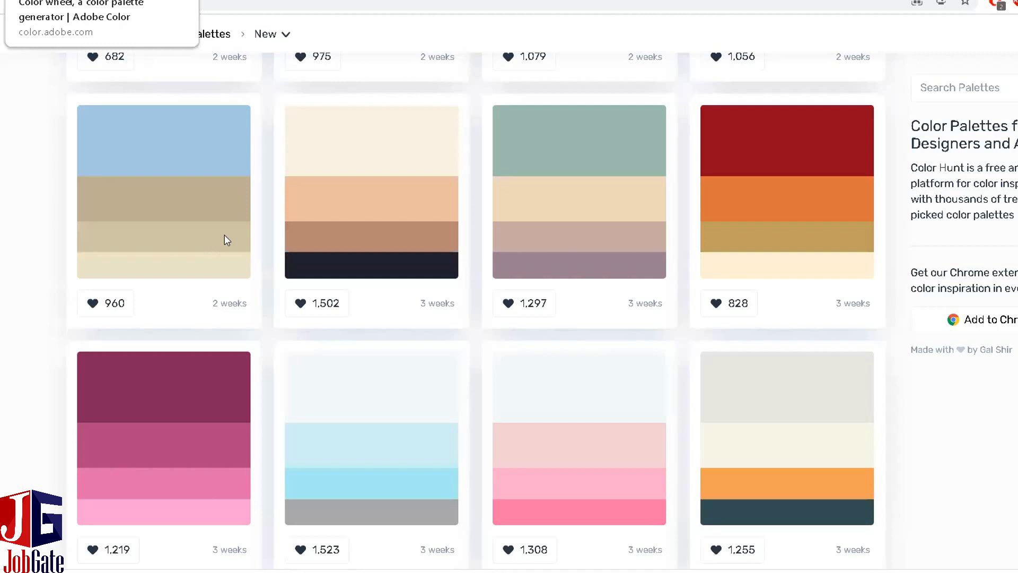
scroll(225, 235, "down", 2)
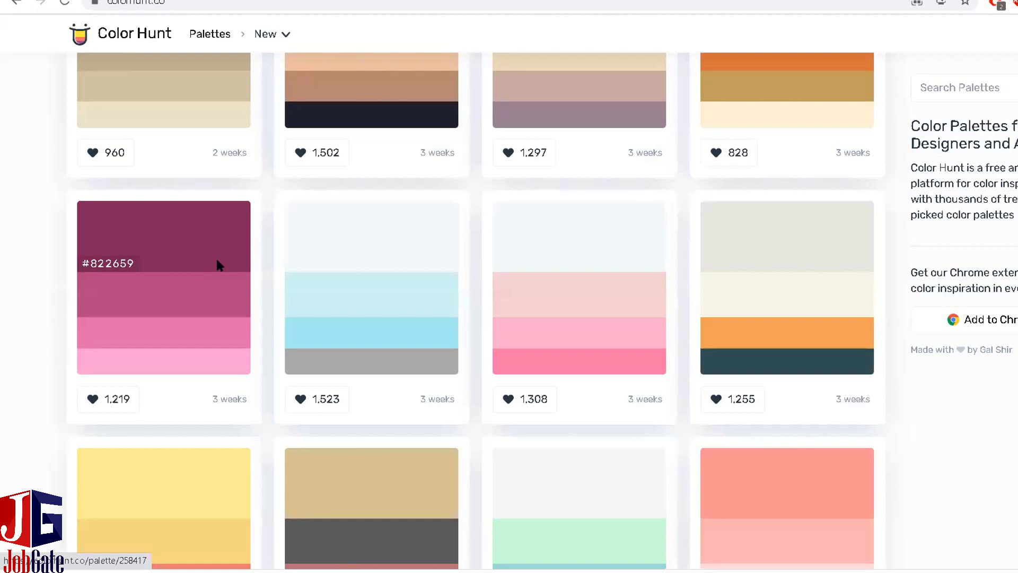
scroll(219, 265, "down", 2)
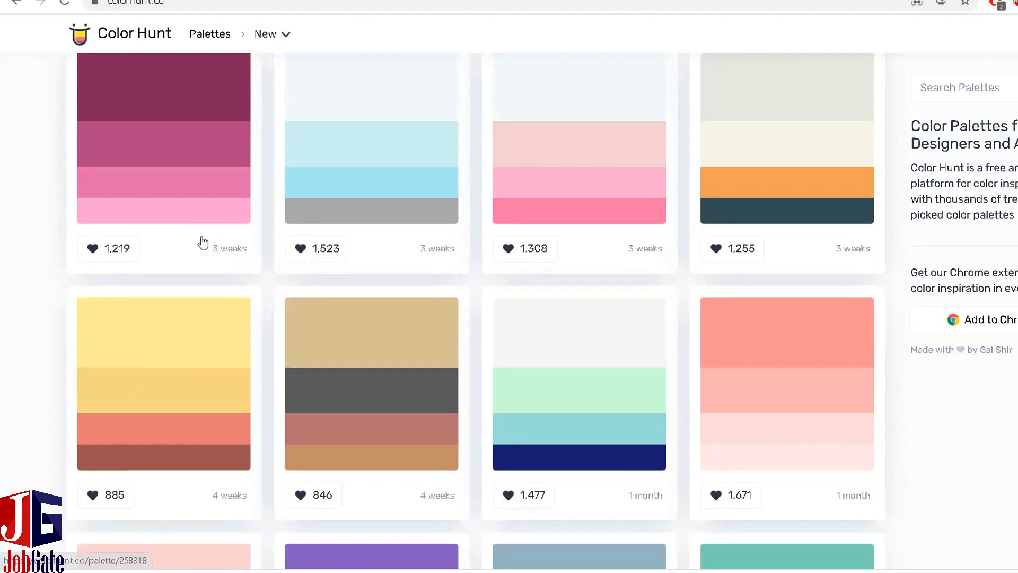
scroll(203, 242, "up", 1)
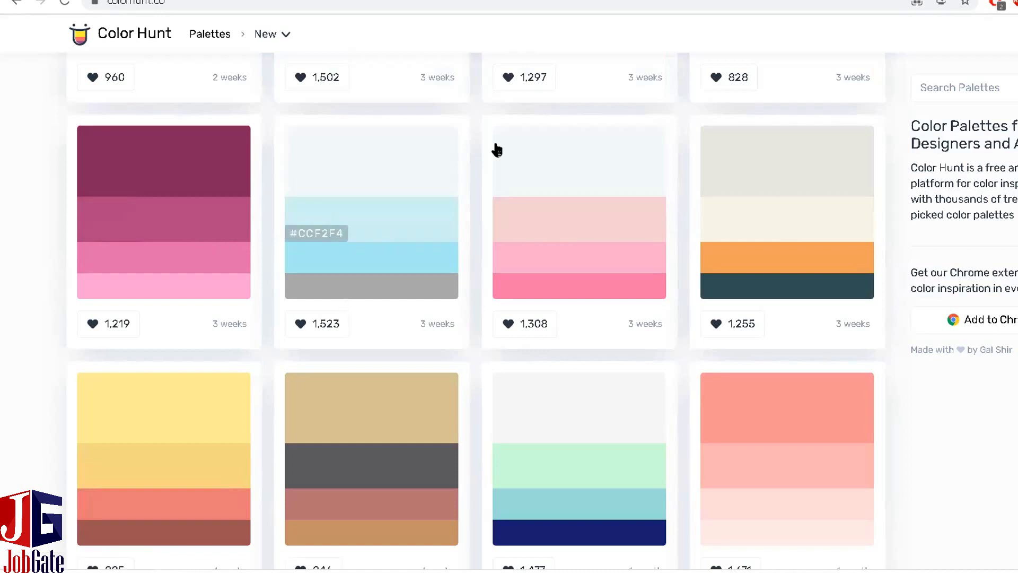
scroll(554, 85, "up", 8)
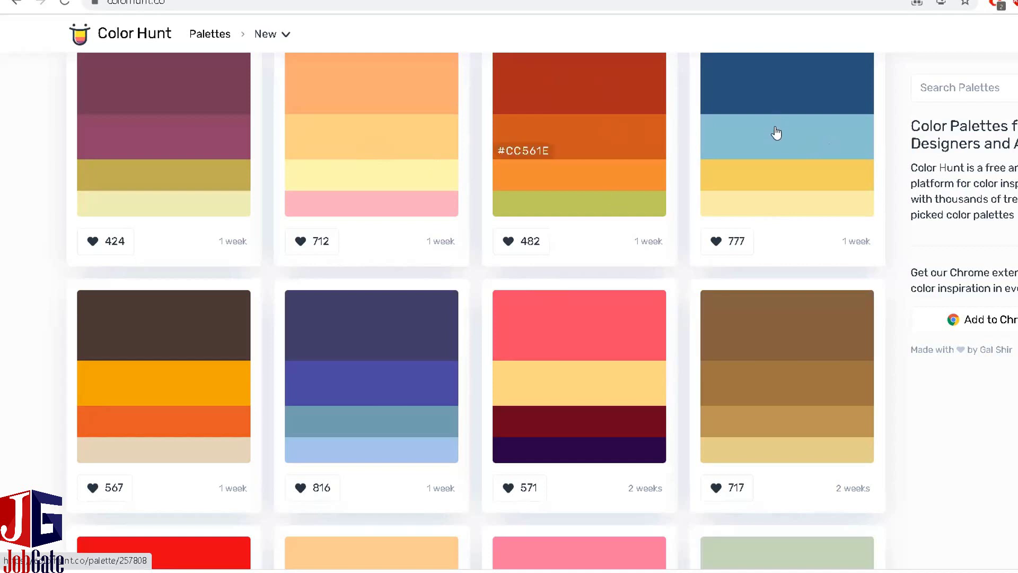
scroll(567, 456, "up", 7)
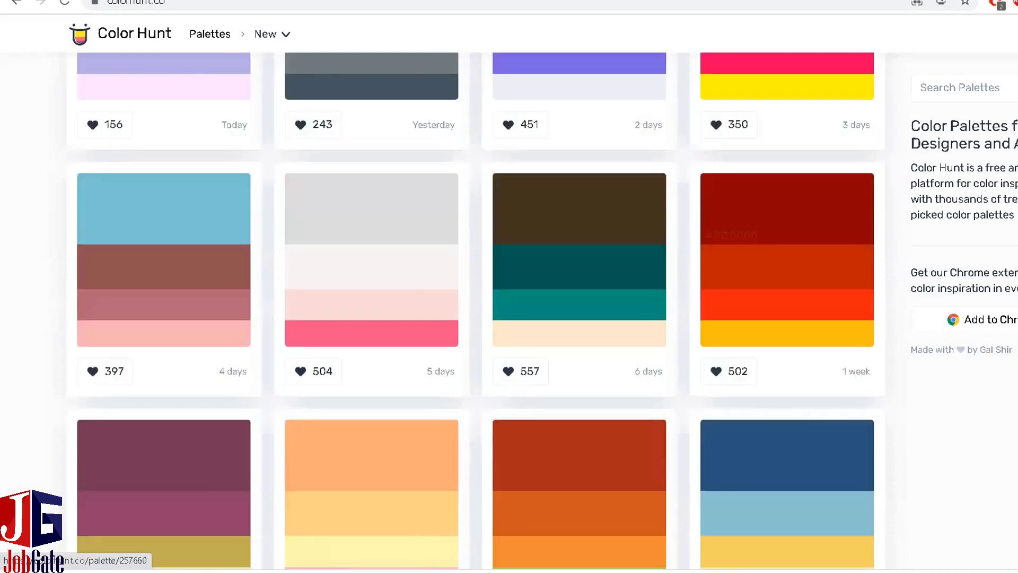
scroll(567, 449, "up", 2)
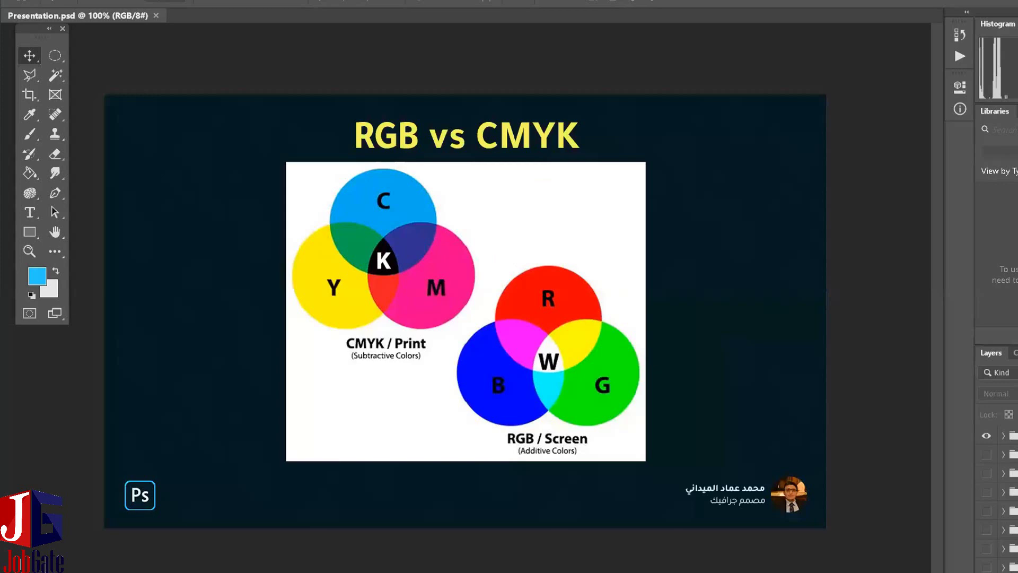
Switch to Photoshop, start a new document, and review its size units, width, color mode and resolution settings.
key("ctrl+n")
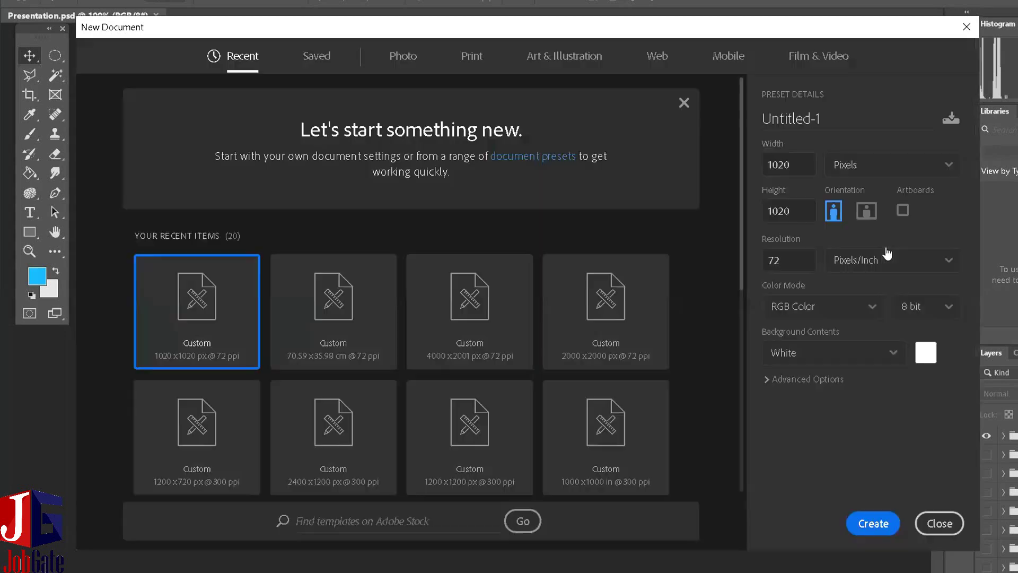
left_click(887, 257)
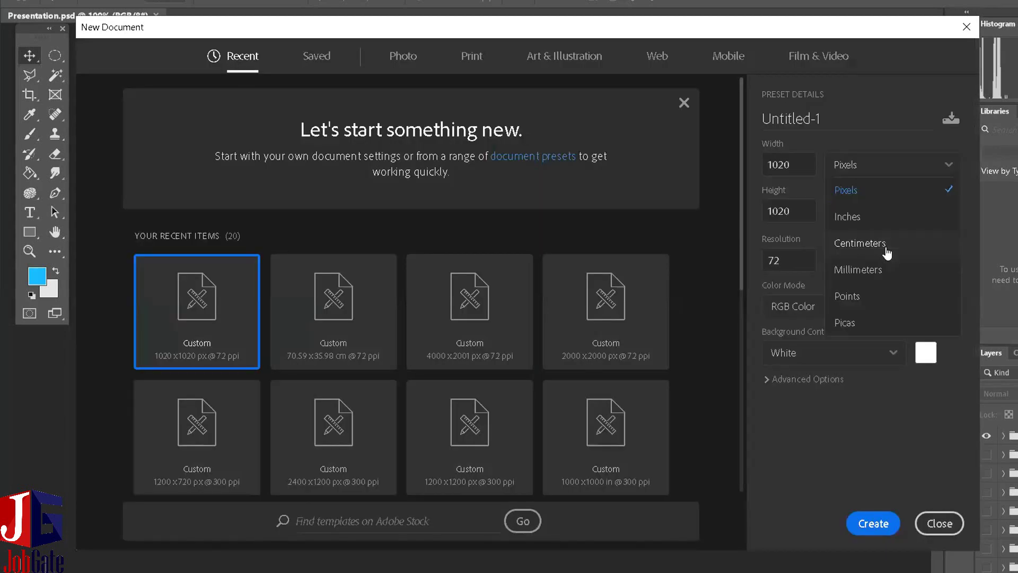
double_click(795, 166)
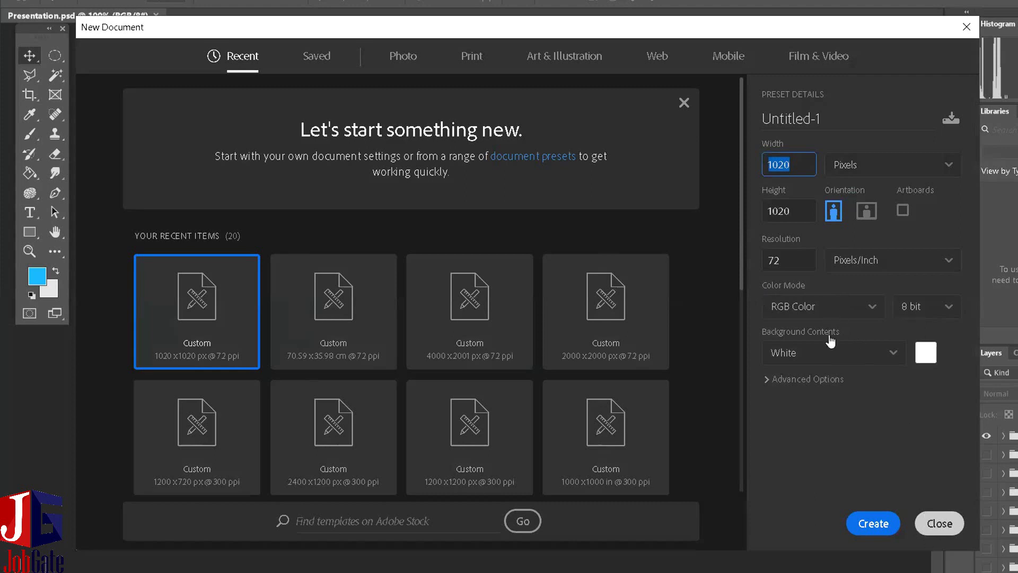
left_click(810, 307)
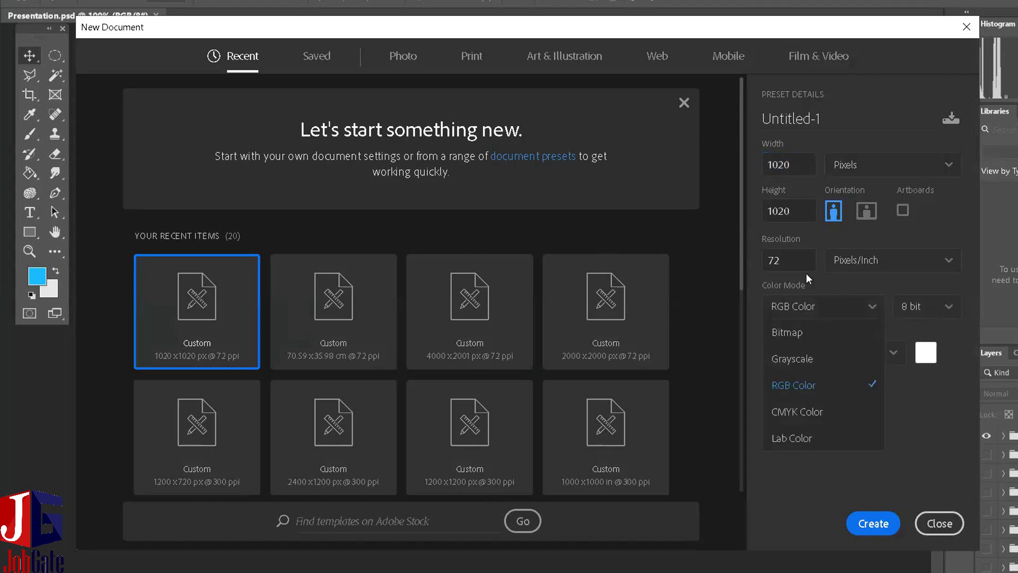
left_click(806, 274)
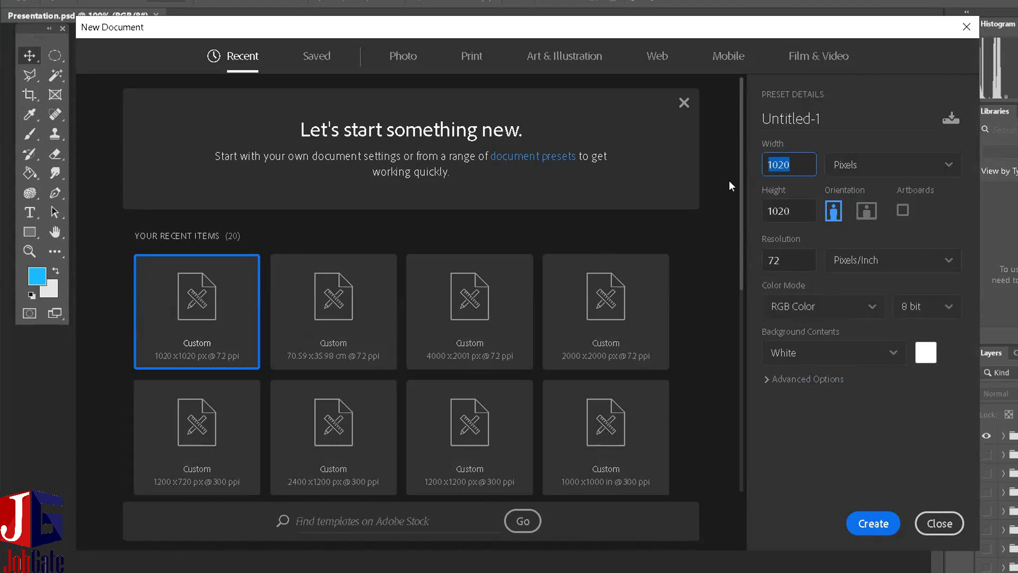
key("Tab")
key("Tab")
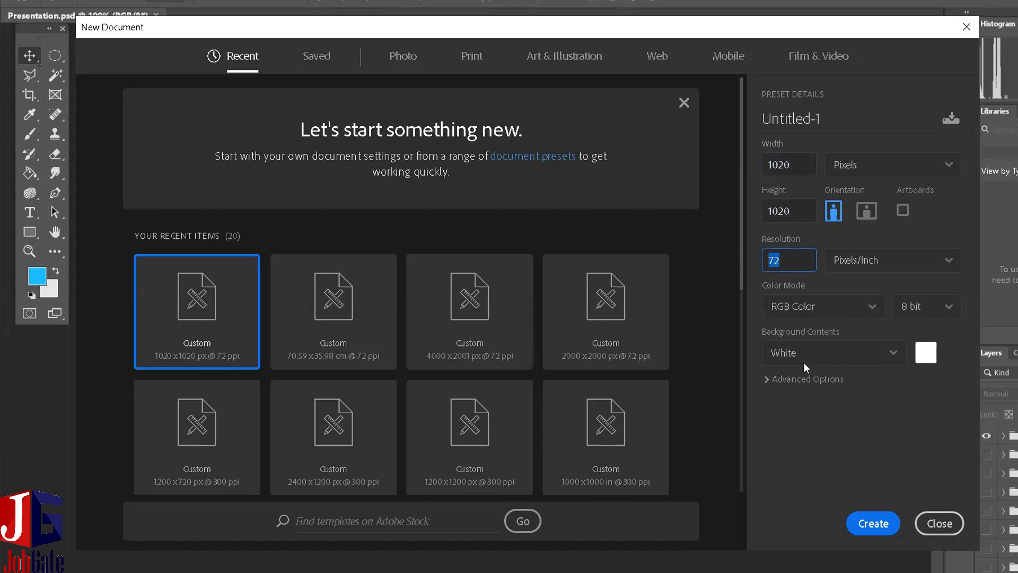
Choose RGB Color as the new document's color mode.
key("Tab")
key("Tab")
key("space")
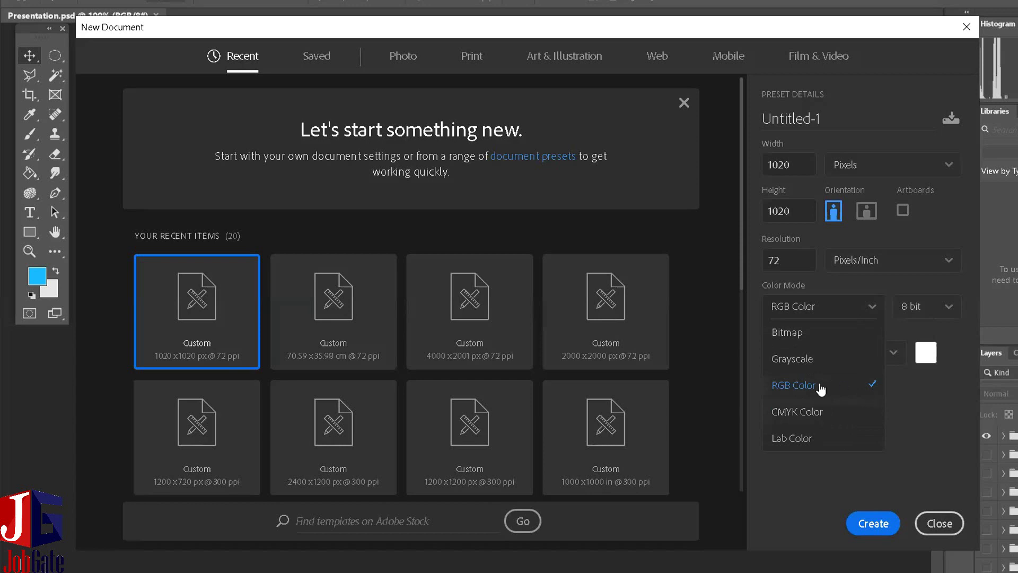
left_click(856, 387)
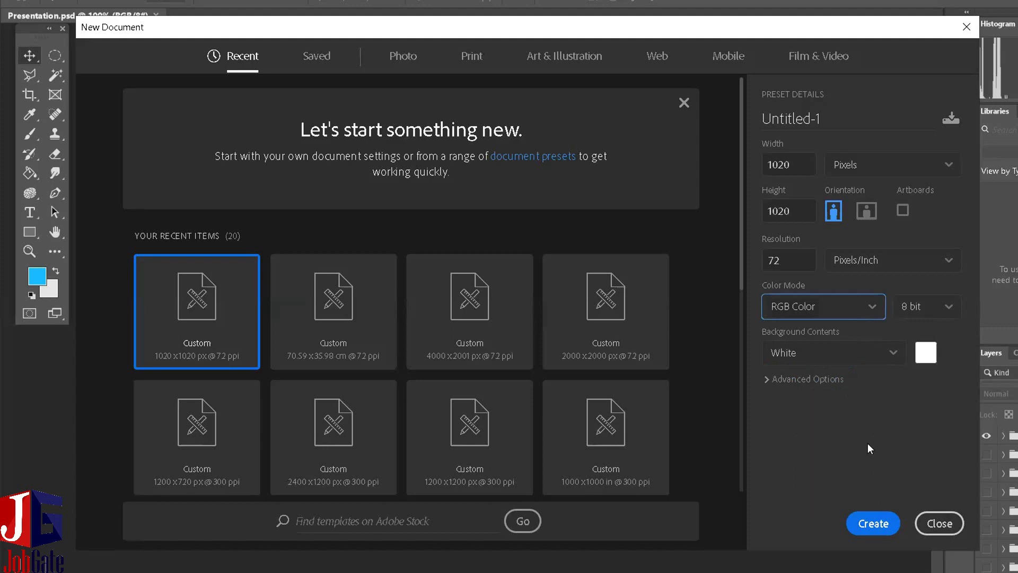
Review the background contents choices and, in the advanced options, the available color profiles for the new document.
left_click(842, 378)
left_click(823, 377)
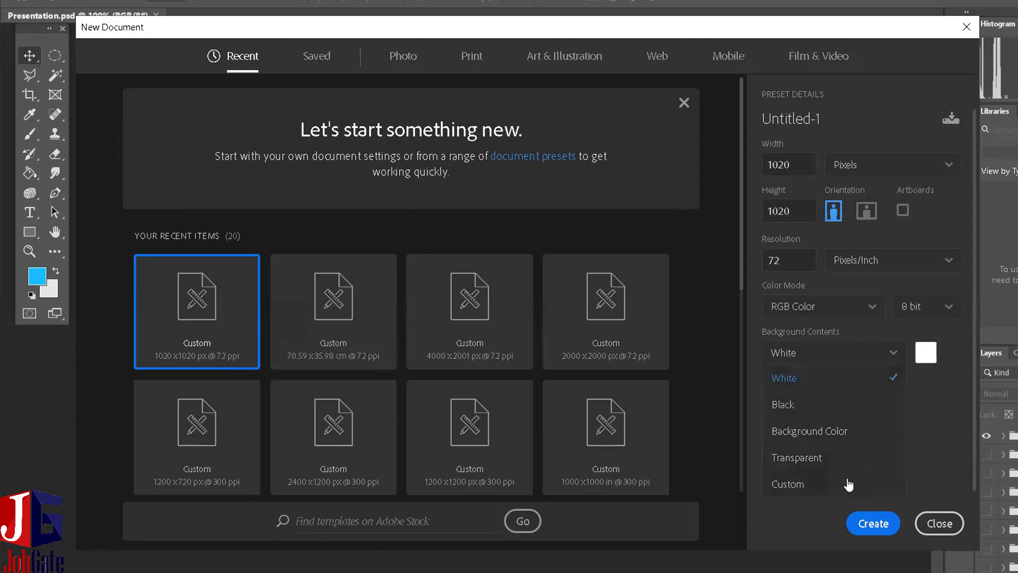
left_click(889, 391)
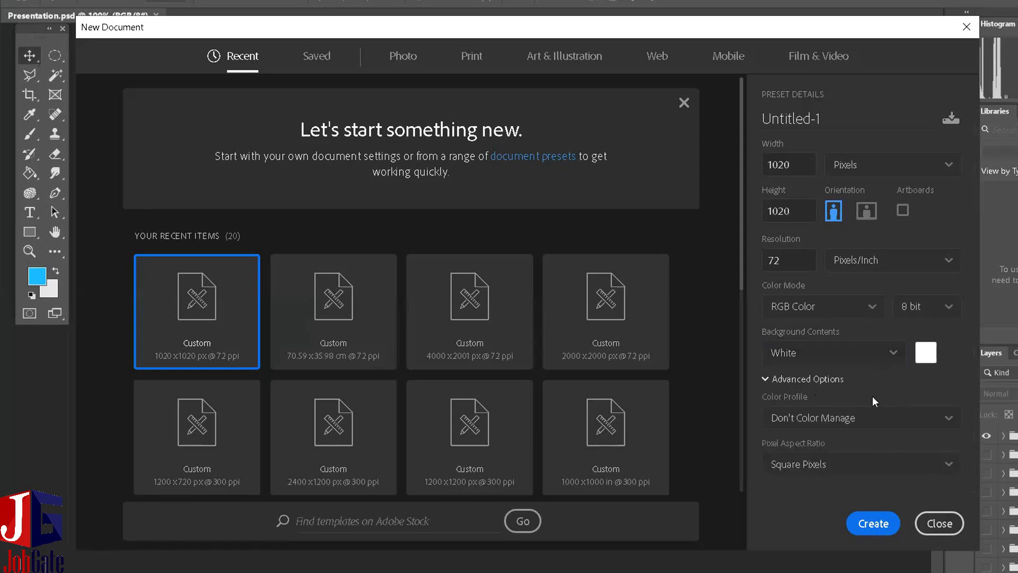
left_click(888, 419)
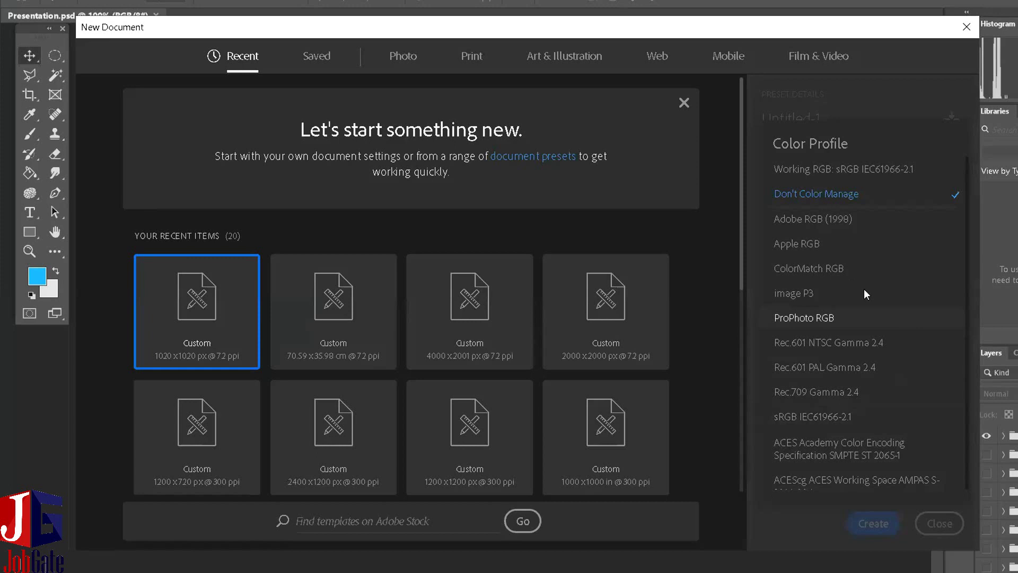
scroll(864, 290, "down", 2)
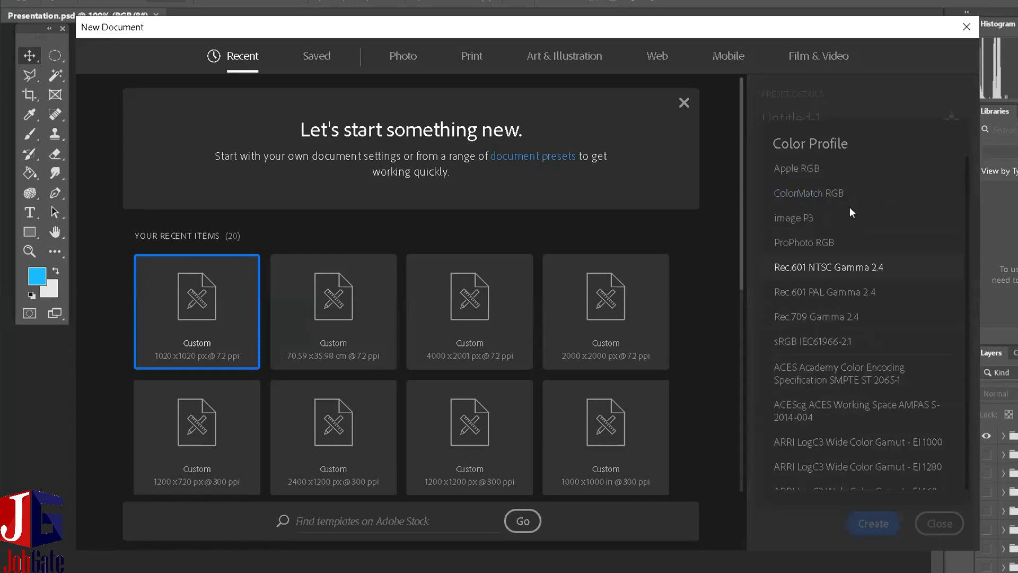
scroll(851, 202, "down", 2)
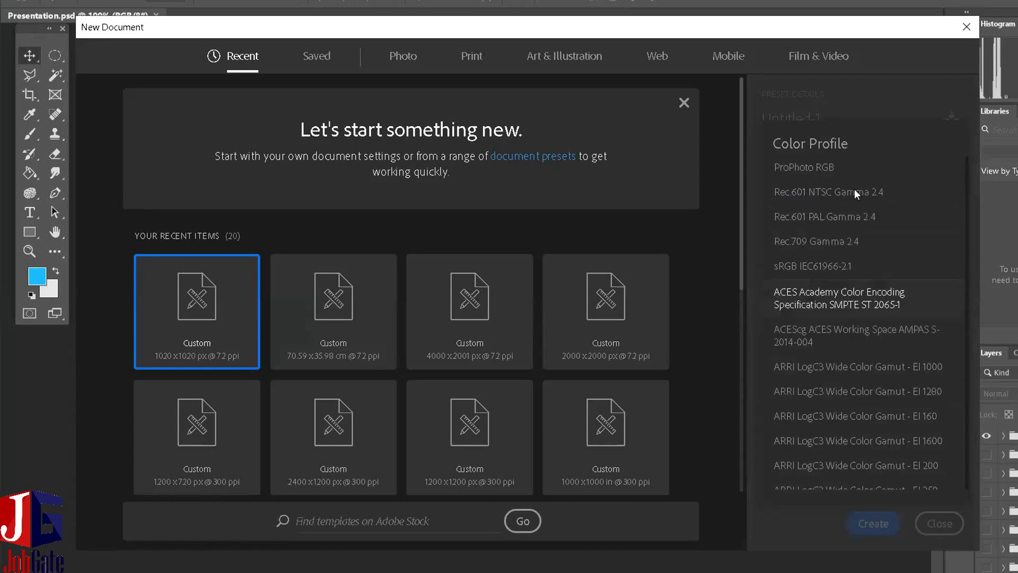
left_click(852, 122)
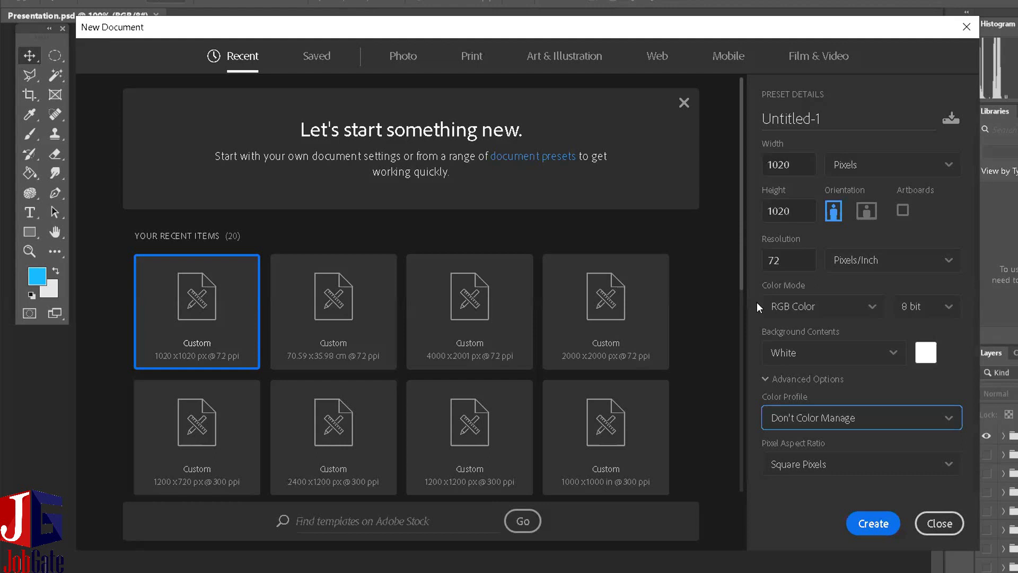
Review the pixel aspect ratio choices and create the 1020 x 1020 pixel RGB document with a white background.
left_click(847, 466)
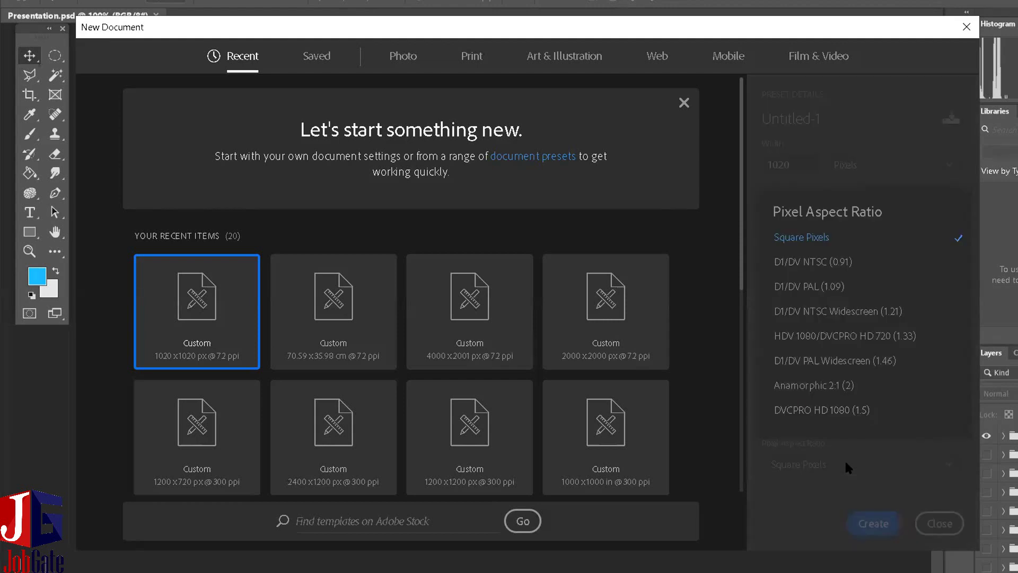
left_click(847, 467)
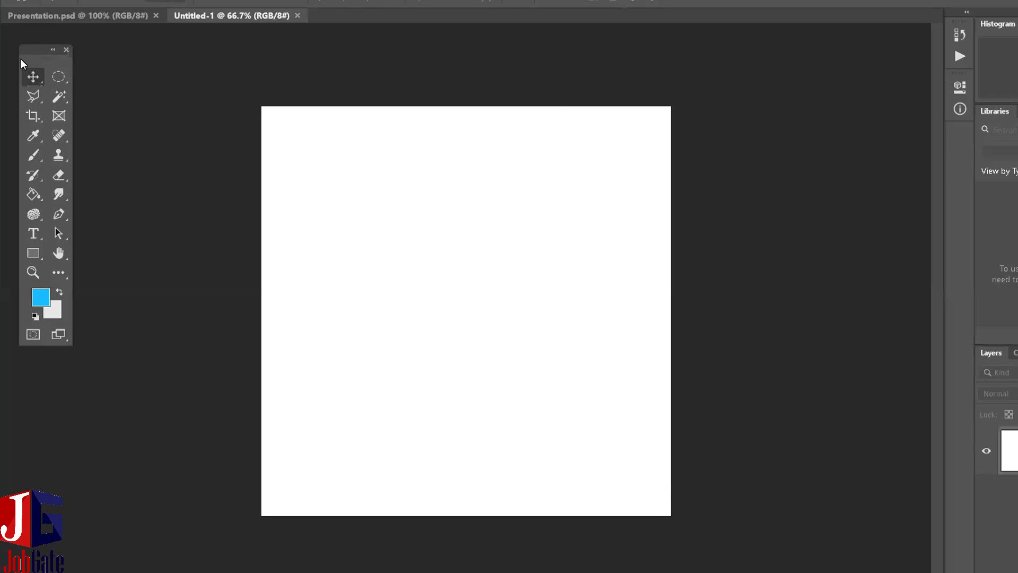
Move the floating tools palette across the canvas area and place it beside the docked panels.
left_click_drag(21, 64, 515, 133)
left_click_drag(698, 101, 811, 95)
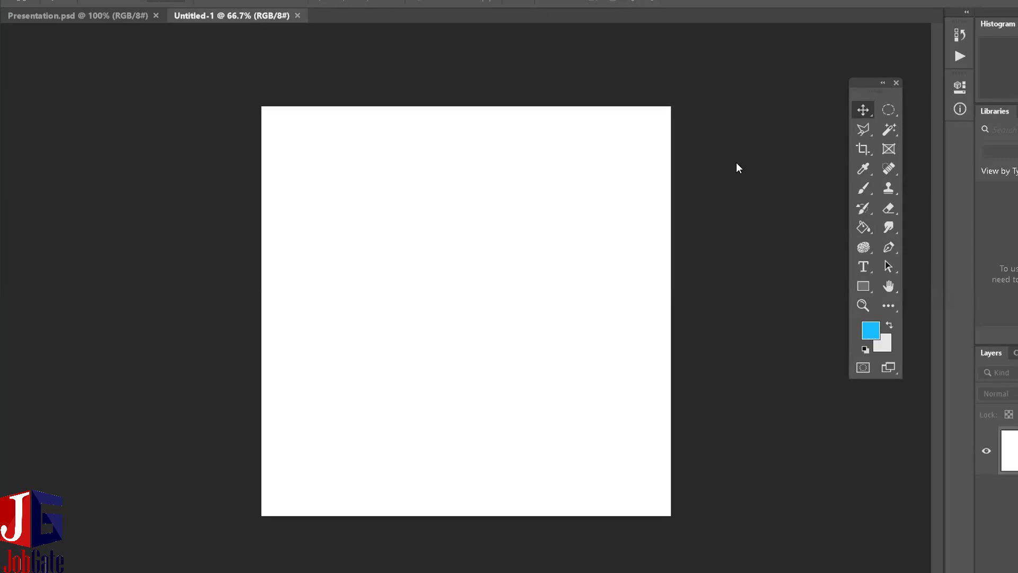
left_click_drag(866, 83, 890, 59)
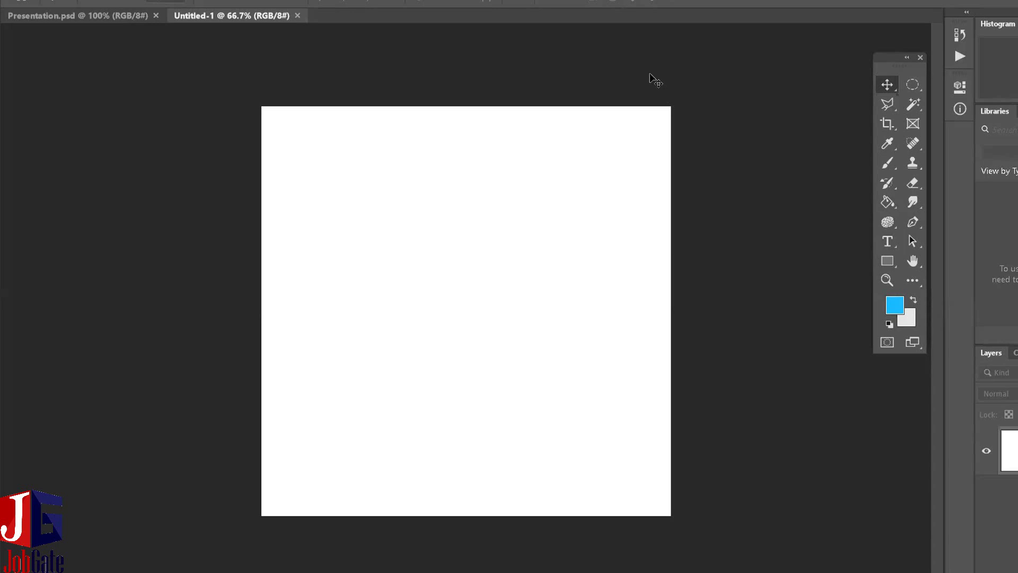
left_click_drag(900, 63, 909, 36)
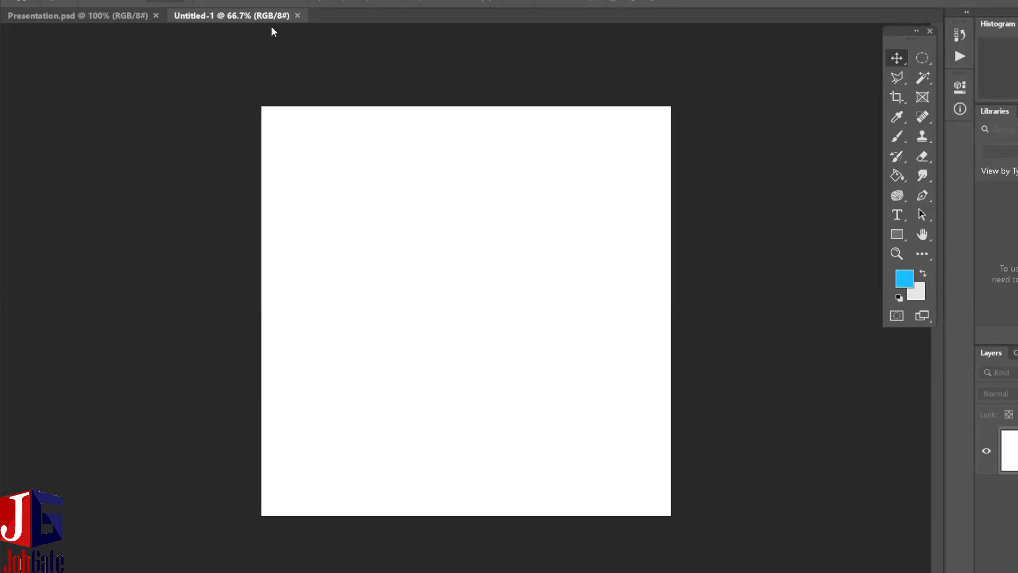
Float Presentation.psd and Untitled-1 as separate windows, bring Untitled-1 forward, and dock both back as tabs.
left_click(123, 15)
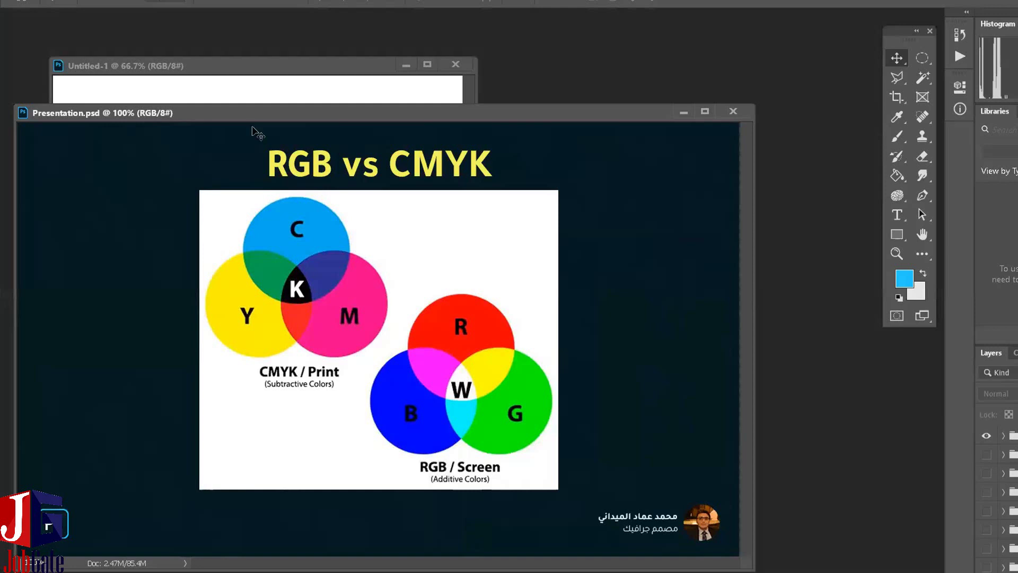
left_click(342, 100)
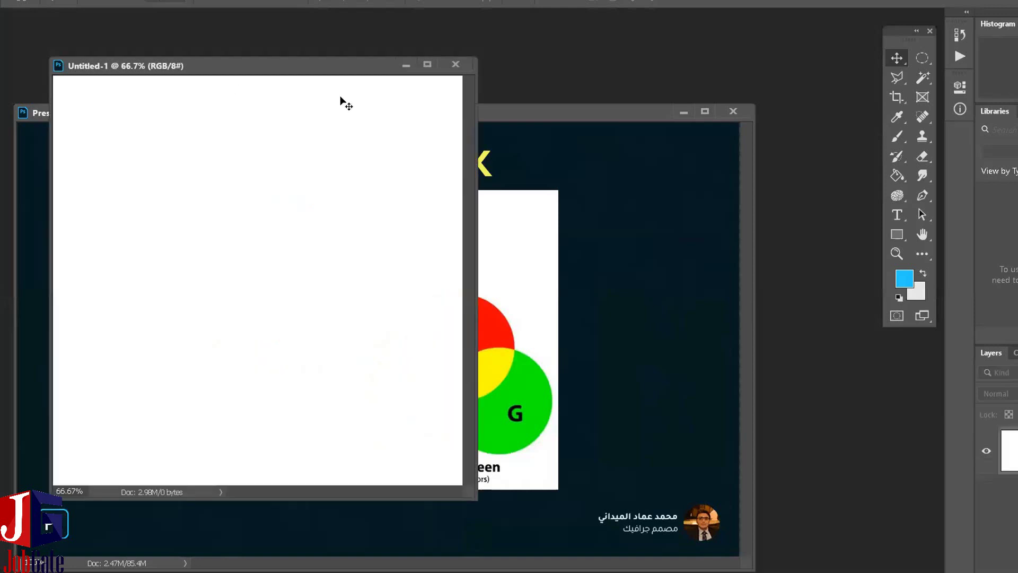
left_click_drag(275, 65, 508, 113)
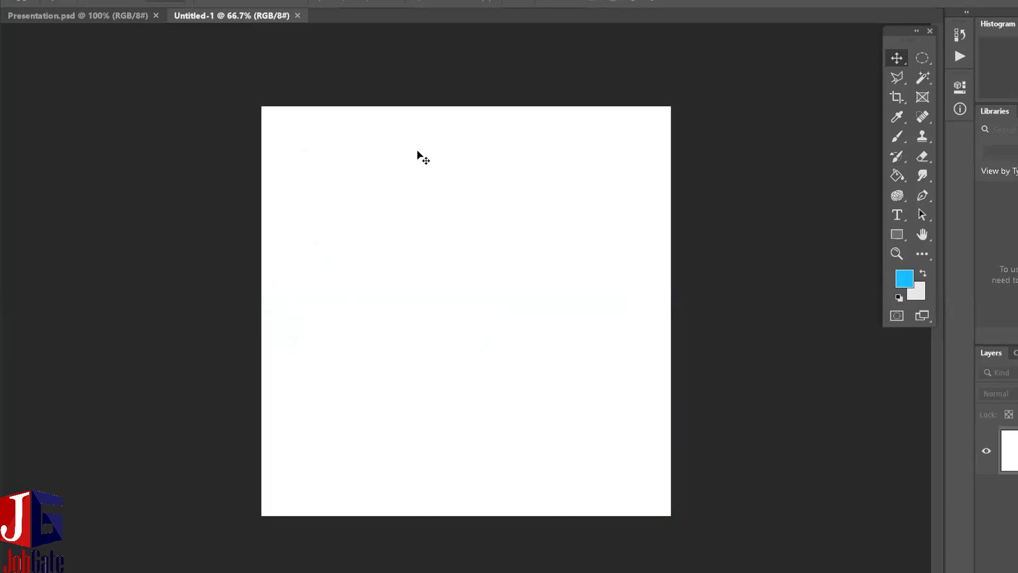
Open three Unsplash photos and float the blank Untitled-1 document as a window over the photo of the laughing man.
key("ctrl+o")
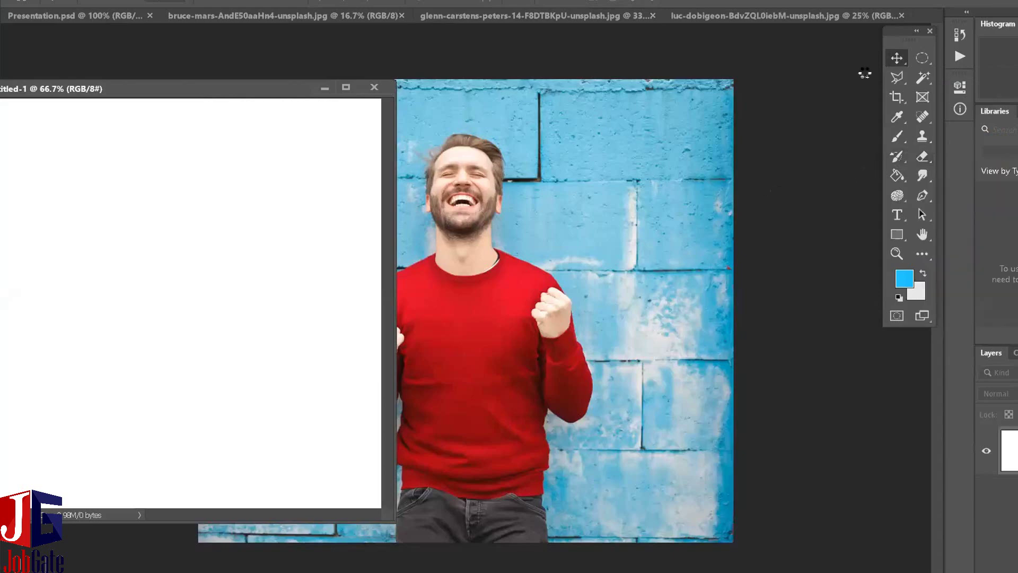
left_click(230, 100)
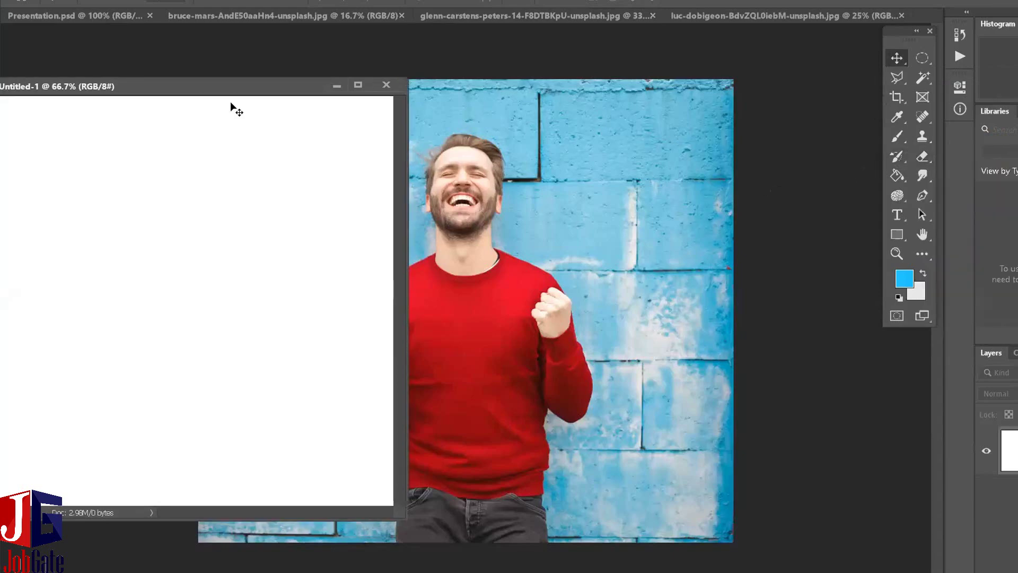
left_click_drag(342, 81, 627, 56)
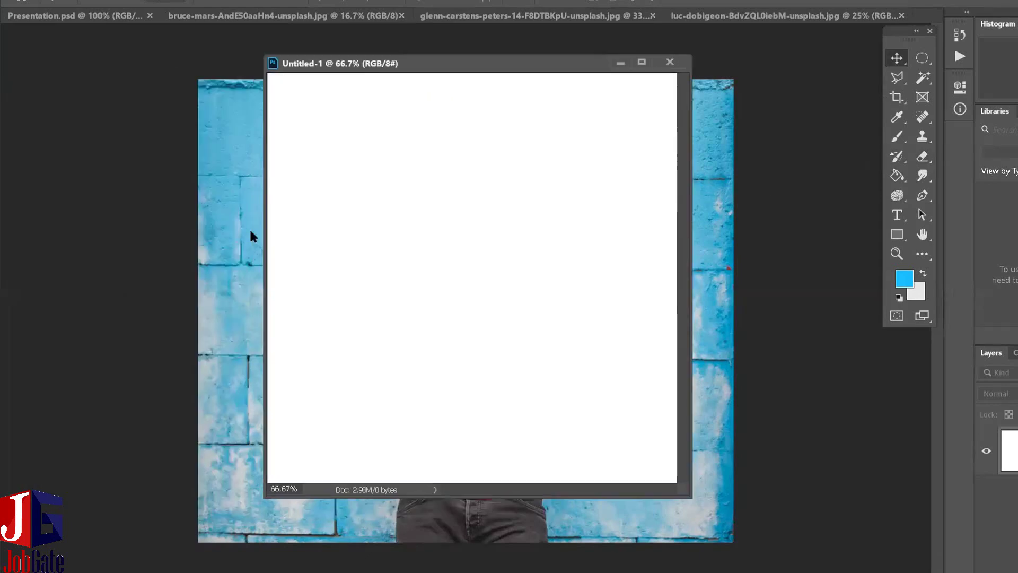
left_click_drag(380, 70, 250, 122)
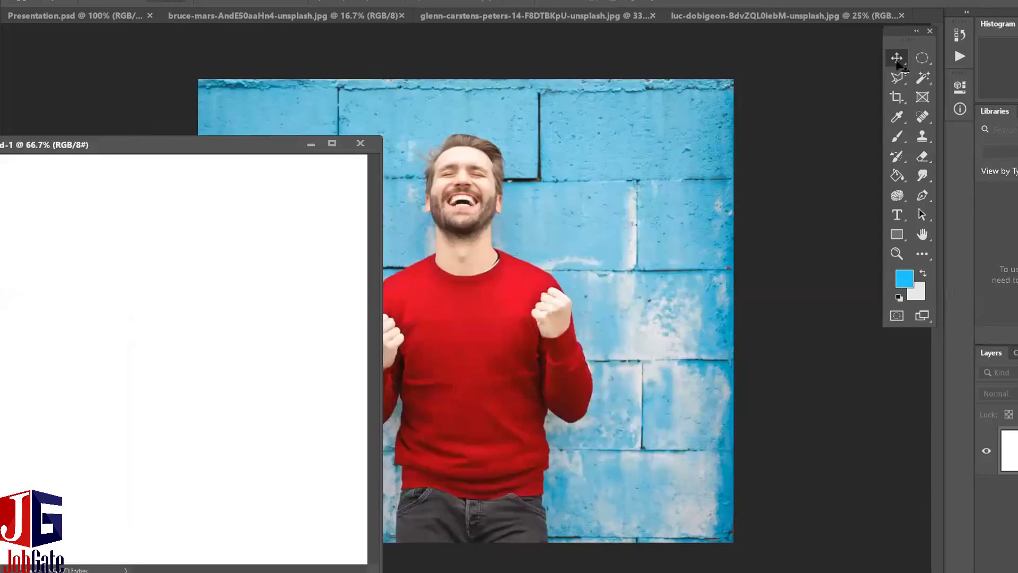
Use the Move tool to copy the photo of the man in the red sweater into Untitled-1 as a new layer.
left_click(897, 58)
left_click(837, 100)
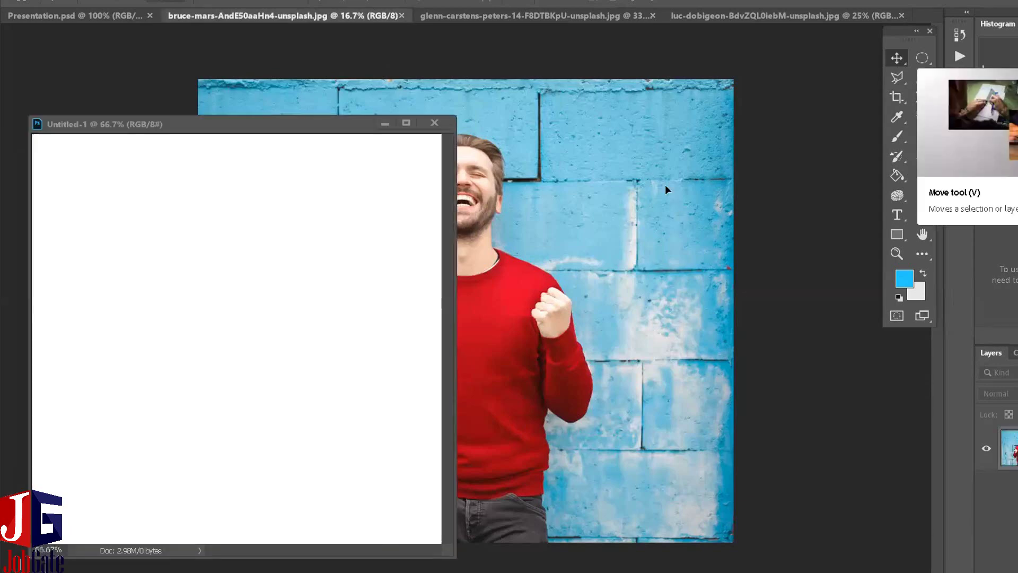
left_click_drag(665, 184, 705, 259)
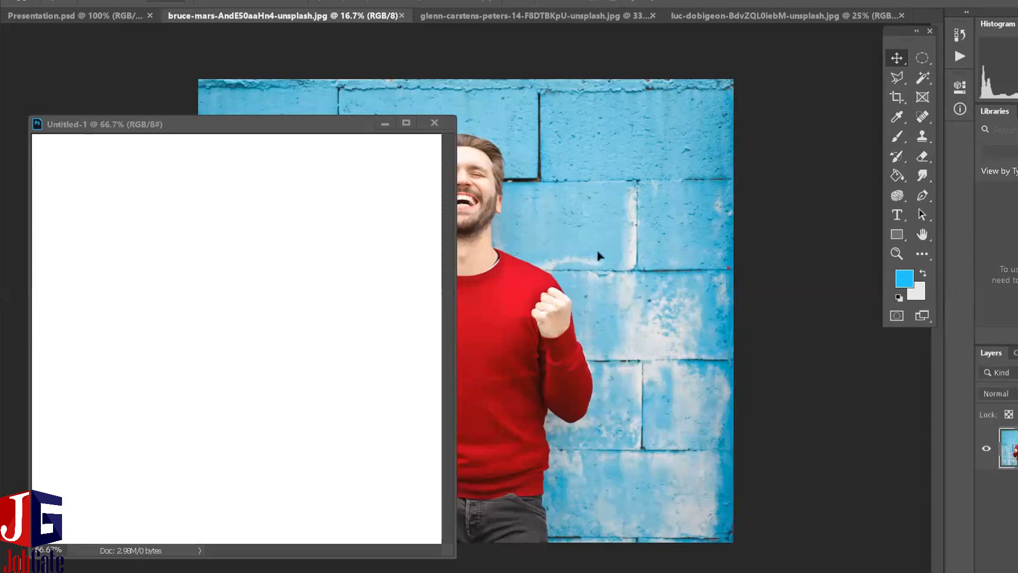
left_click_drag(513, 262, 546, 275)
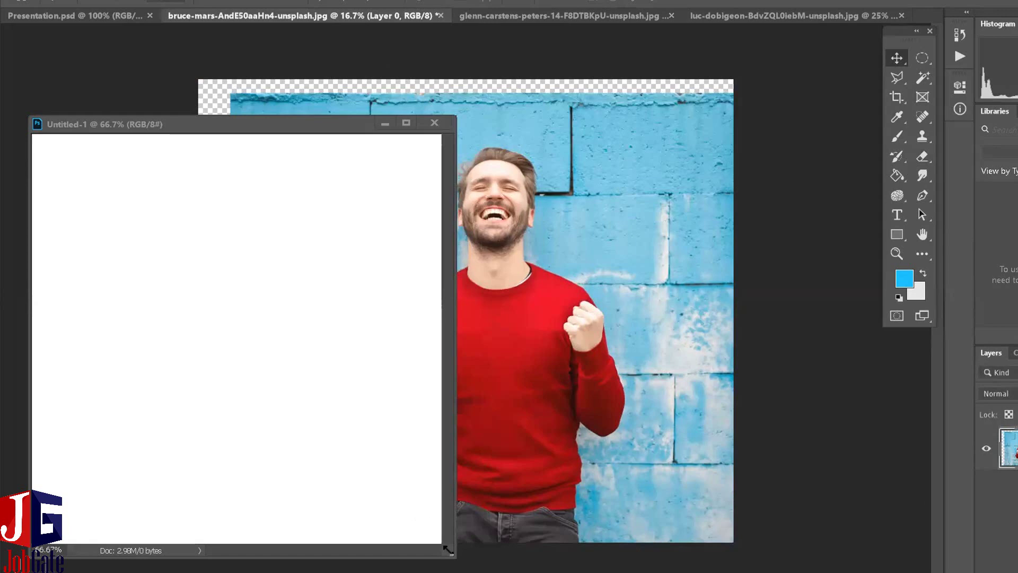
key("ctrl+v")
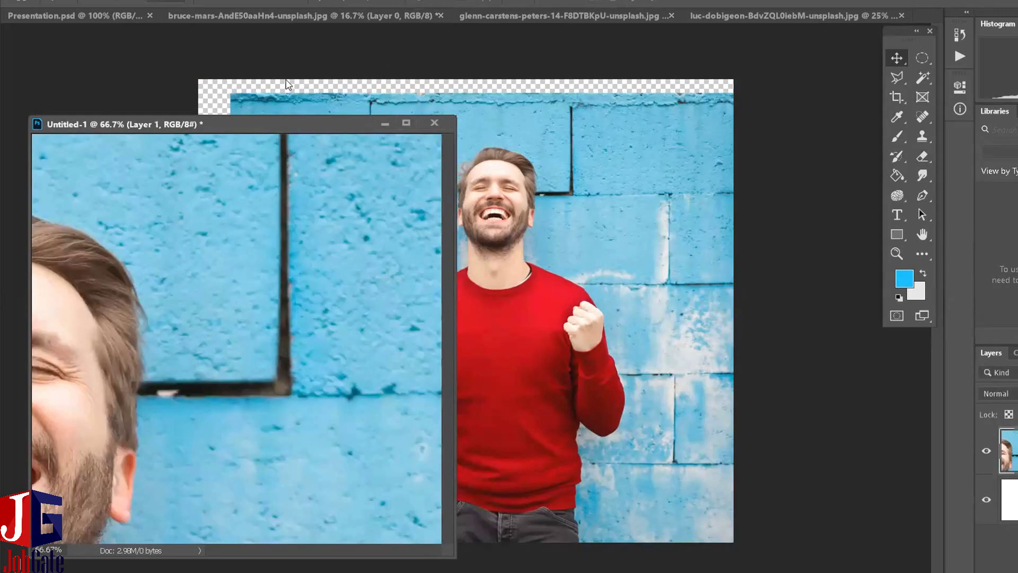
Close the source photo of the man and dock the Untitled-1 window back among the document tabs.
key("f")
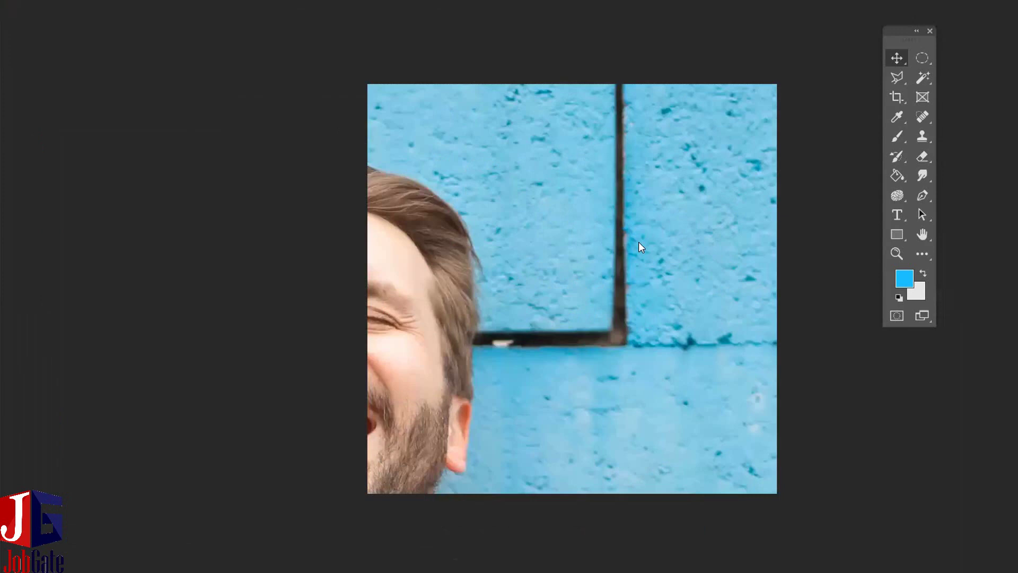
key("f")
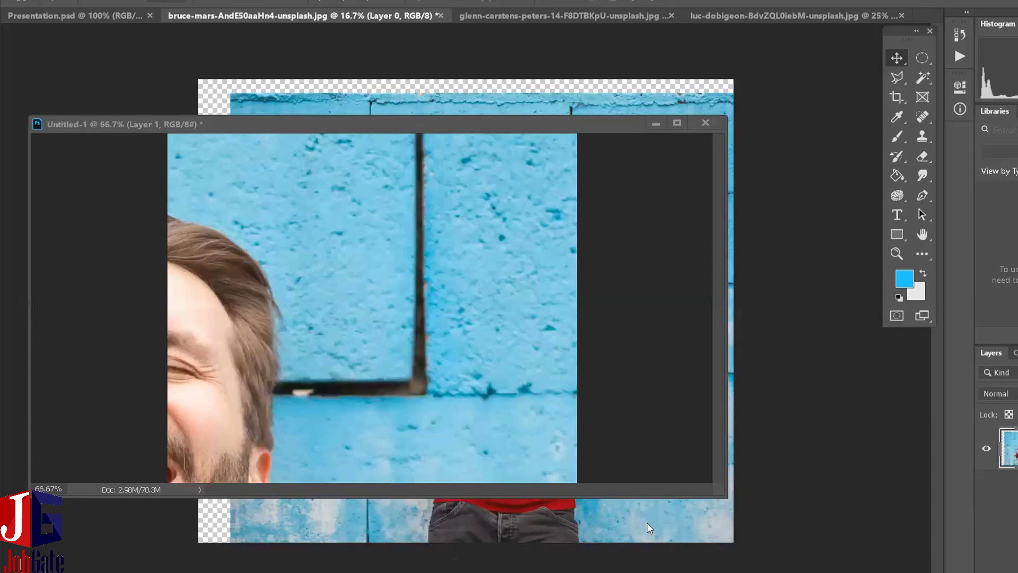
key("ctrl+w")
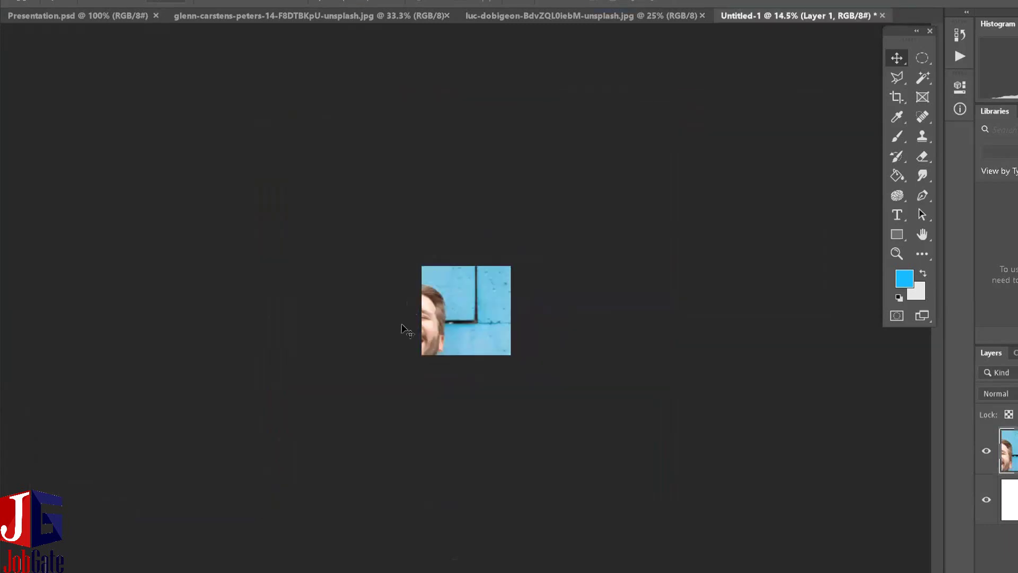
Move the photo layer in Untitled-1 so the man's whole face lies within the canvas.
left_click_drag(402, 329, 422, 331)
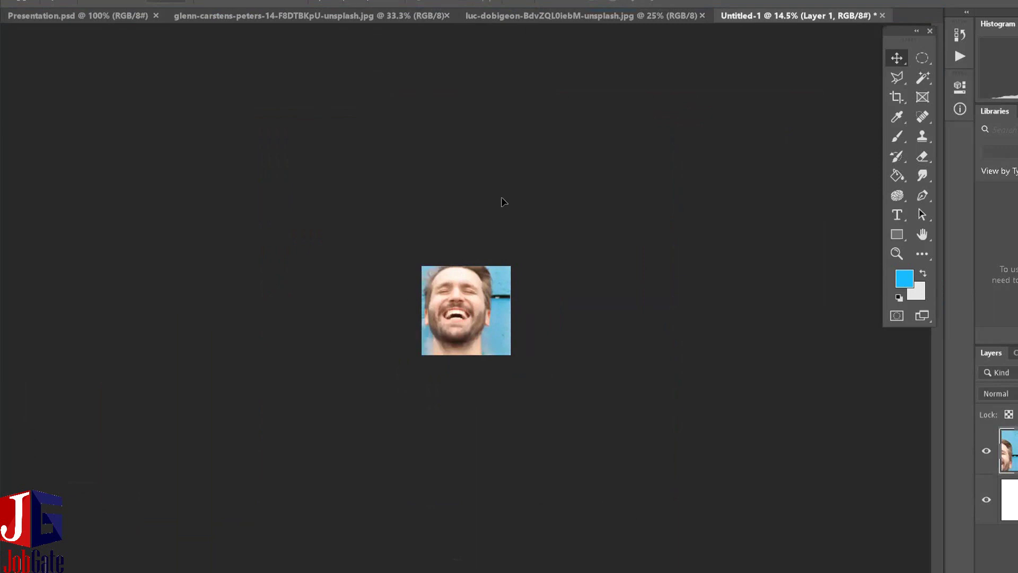
mouse_move(504, 202)
left_mouse_down()
mouse_move(543, 352)
mouse_move(497, 202)
left_mouse_up()
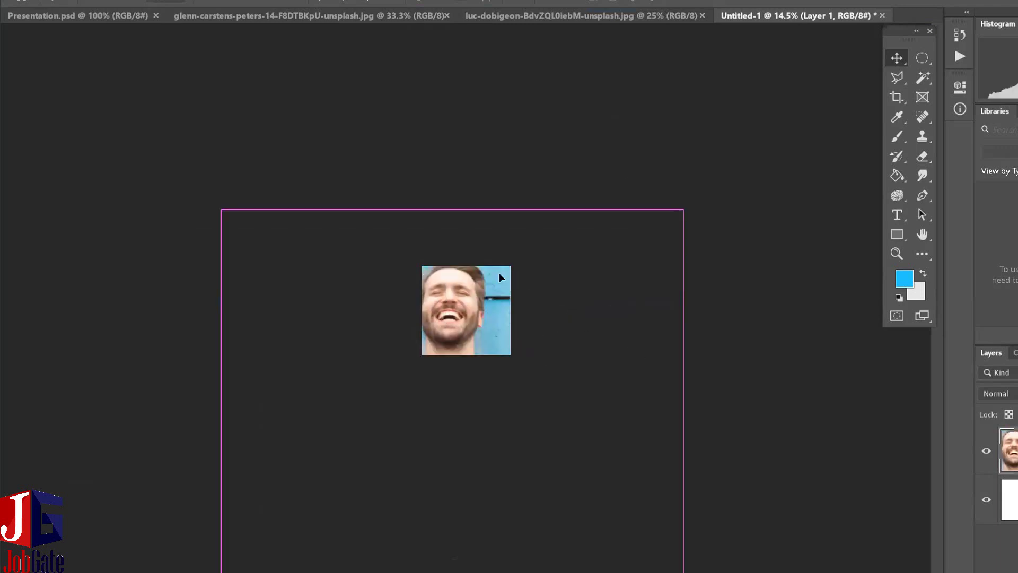
key("ctrl+t")
right_click(477, 285)
key("Escape")
key("Escape")
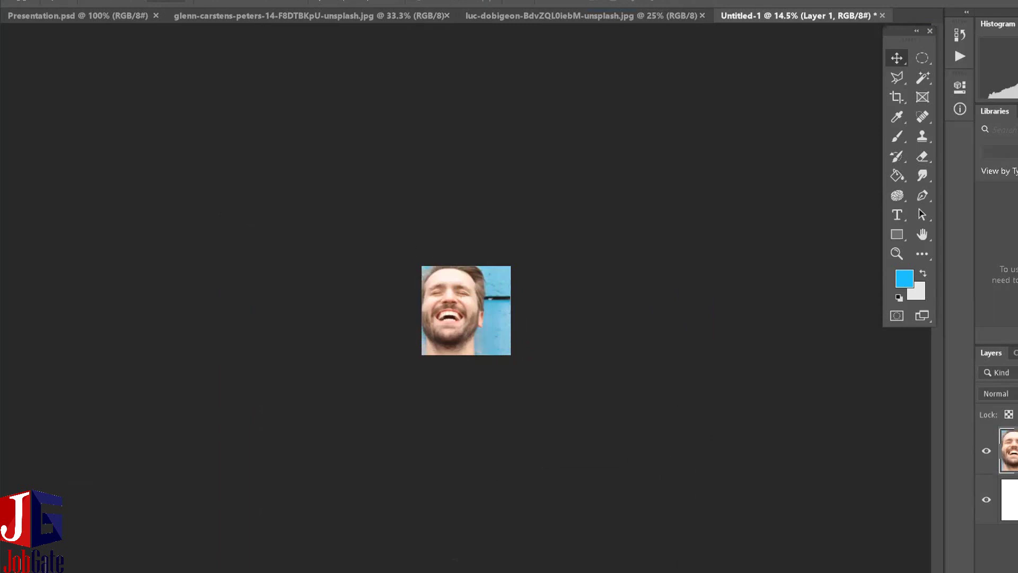
key("alt+s")
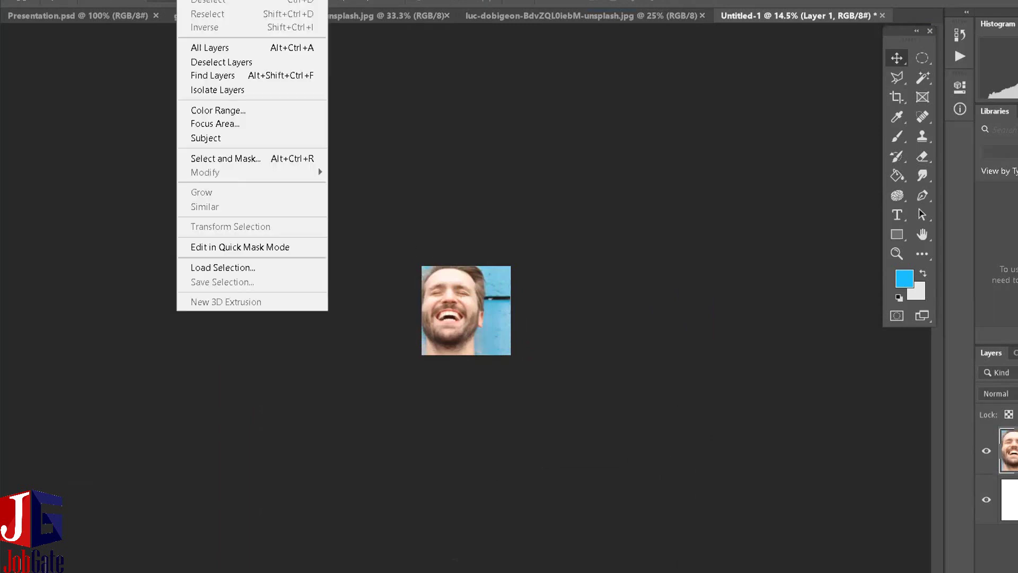
key("Left")
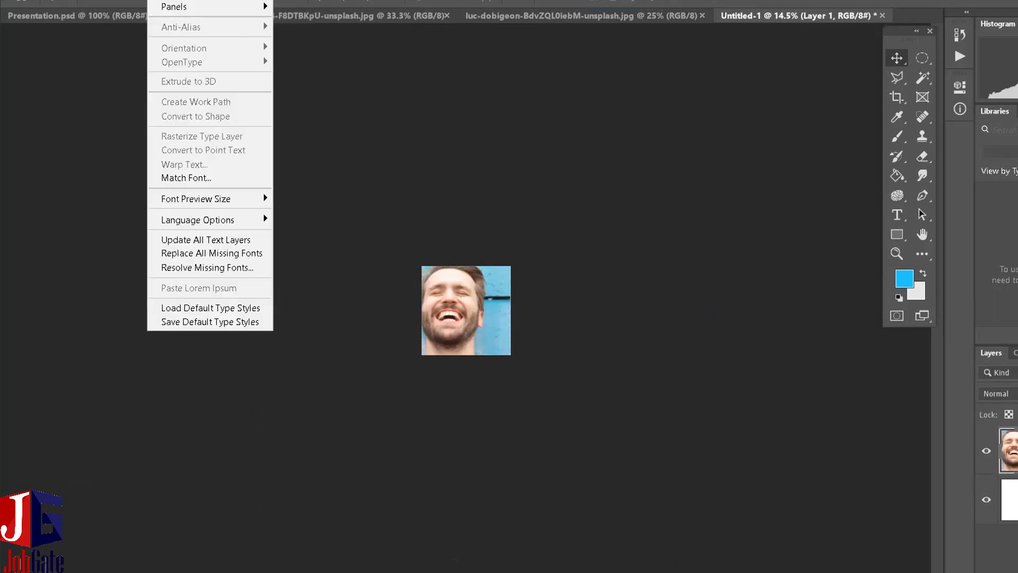
key("Right")
Free Transform the photo layer, scaling it down about its center and repositioning it so the man's head and shoulders fit the canvas.
key("alt+e")
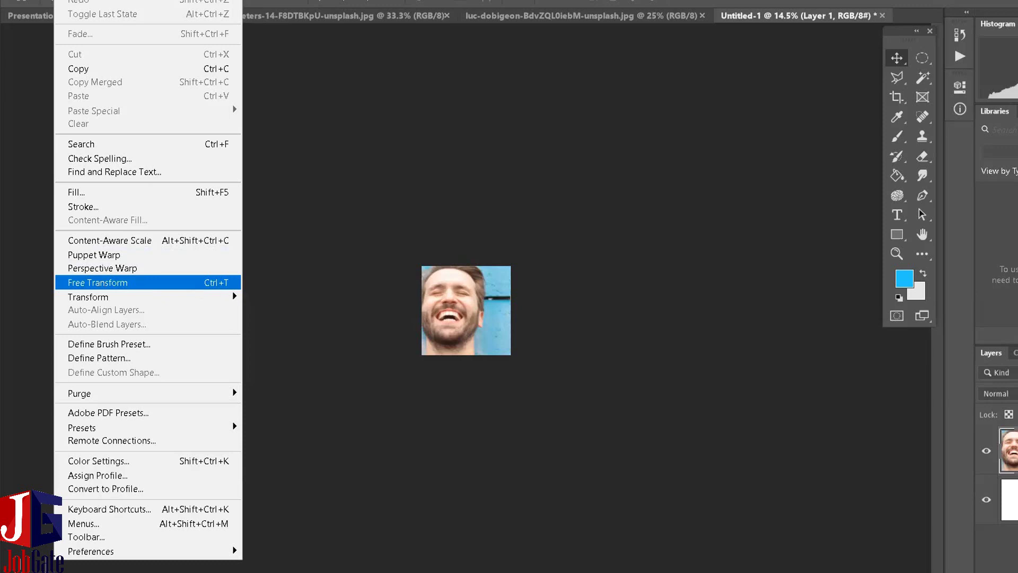
left_click(106, 282)
key("alt+e")
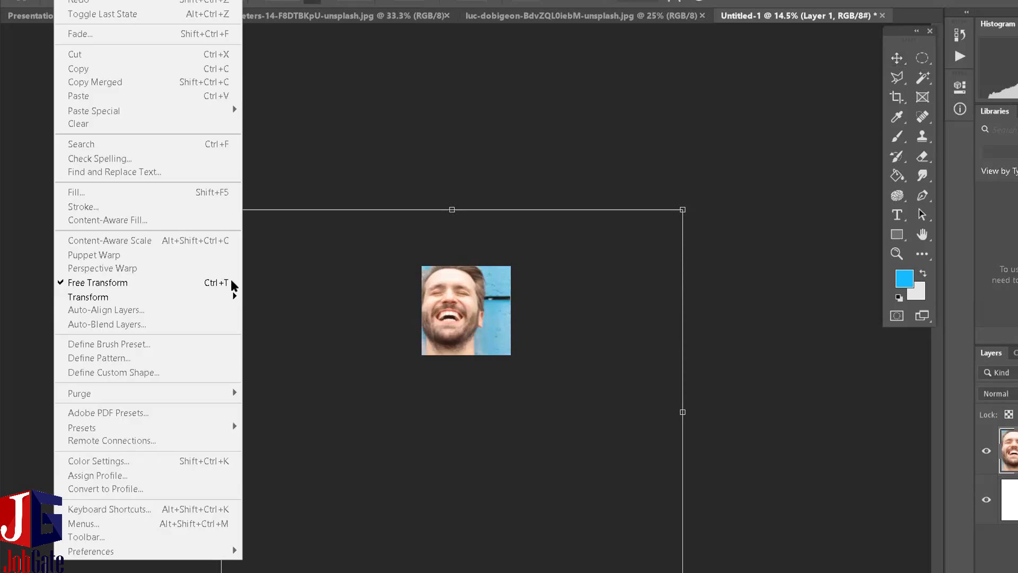
key("Escape")
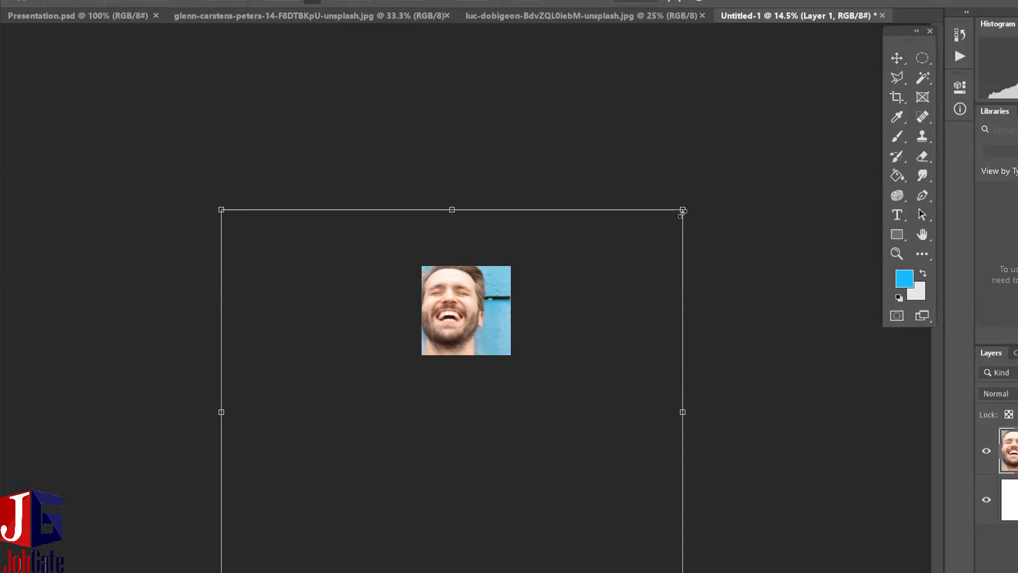
left_click_drag(682, 210, 571, 291)
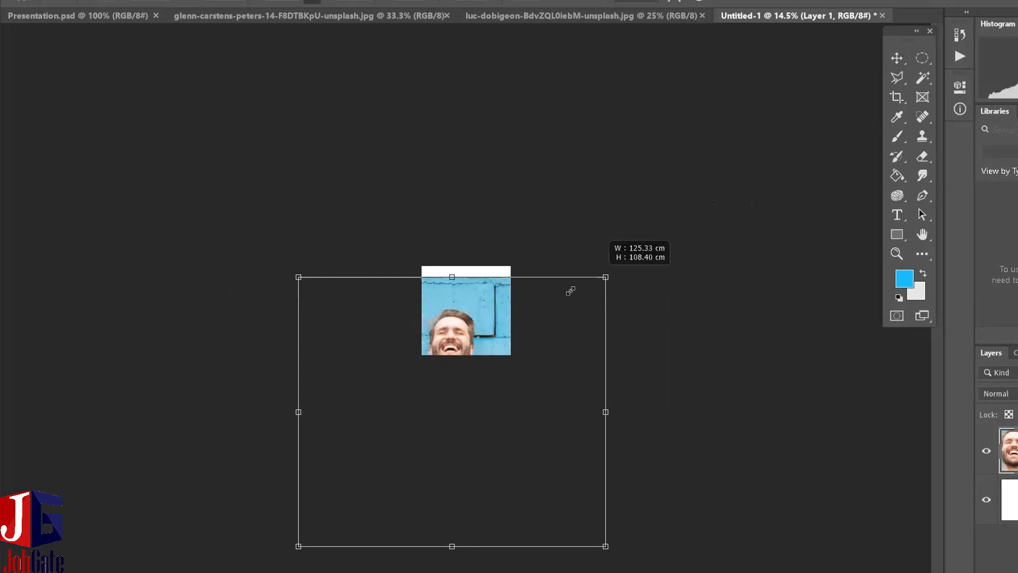
left_click_drag(571, 290, 751, 318)
key("Return")
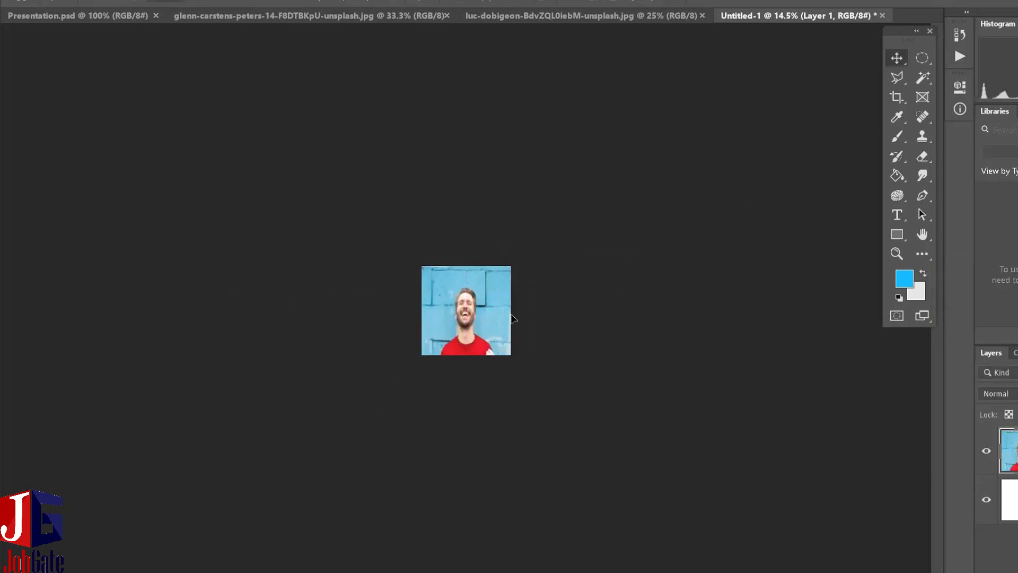
Undo the previous photo scaling and Free Transform the layer smaller and narrower, positioning the man in the red sweater within the canvas.
key("ctrl+z")
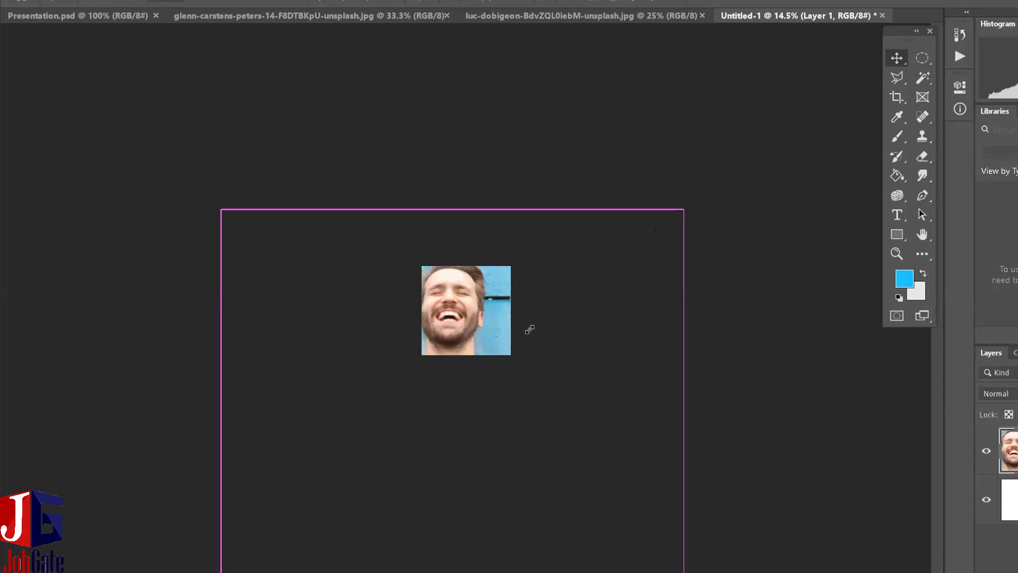
left_click_drag(530, 330, 599, 375)
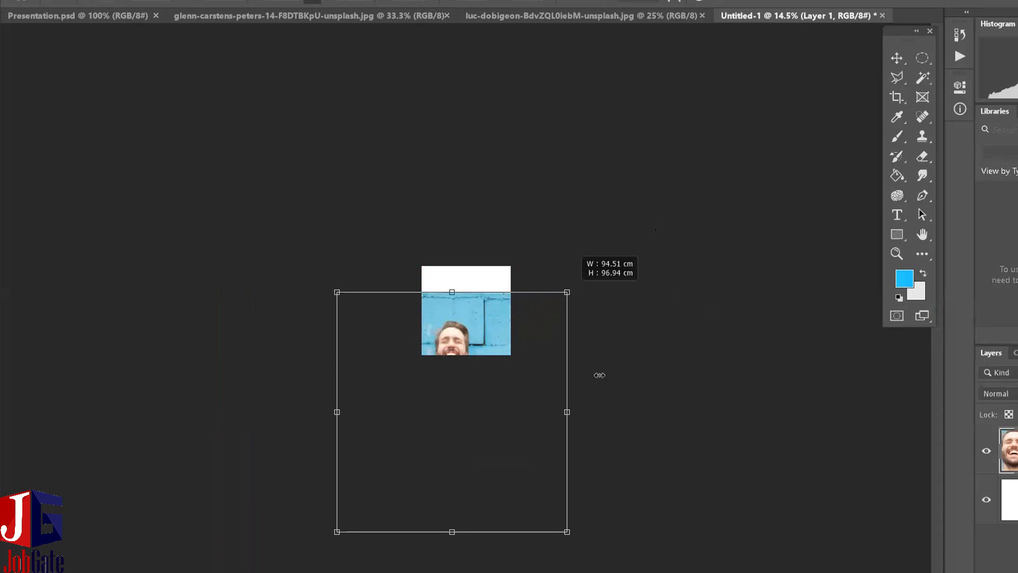
key("ctrl+plus")
key("ctrl+plus")
key("ctrl+plus")
left_click_drag(599, 375, 540, 320)
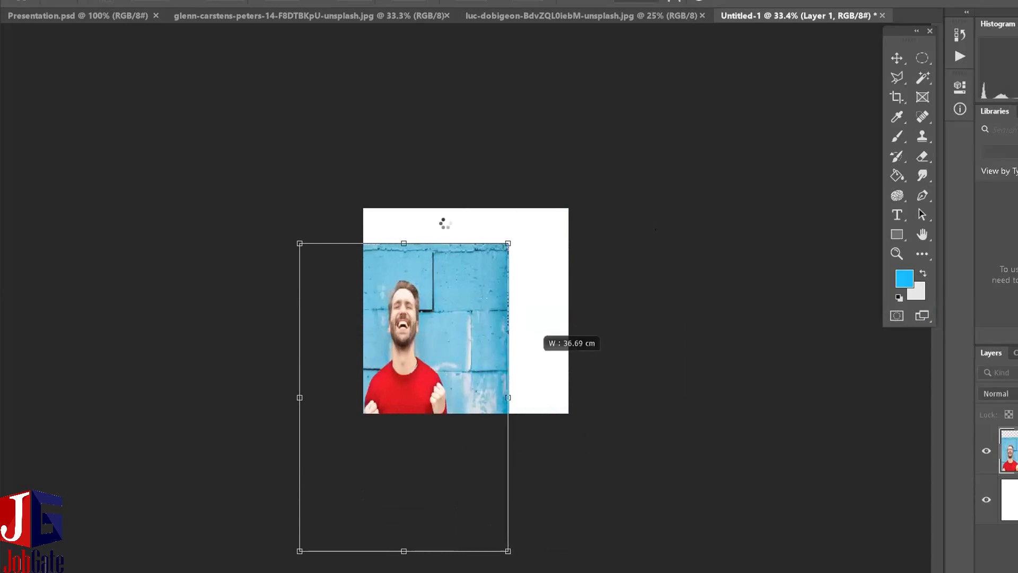
left_click_drag(412, 328, 489, 302)
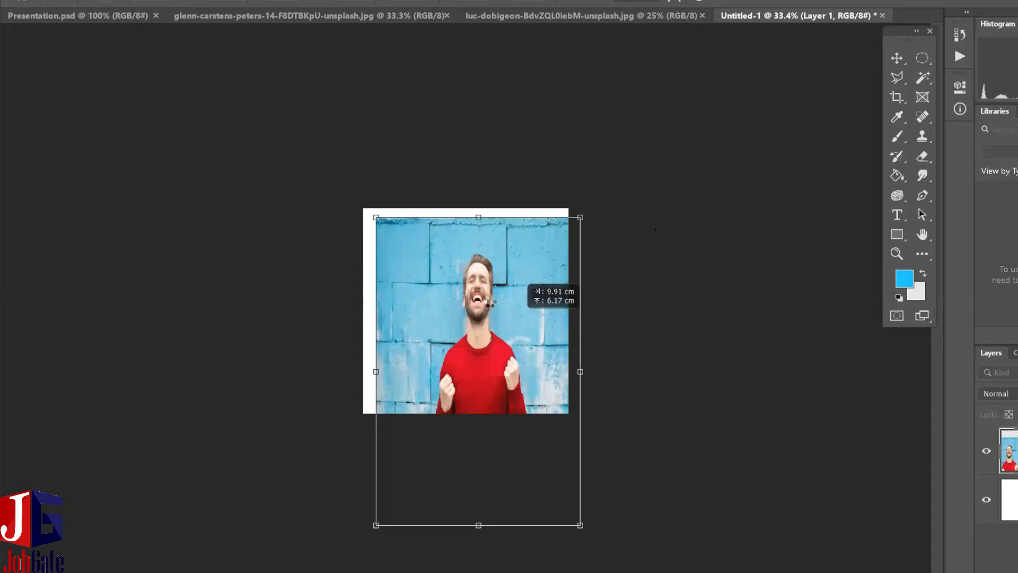
key("Return")
Try aligning the photo with the canvas's top edge, and undo the changes back to its large size.
left_click_drag(491, 307, 486, 318)
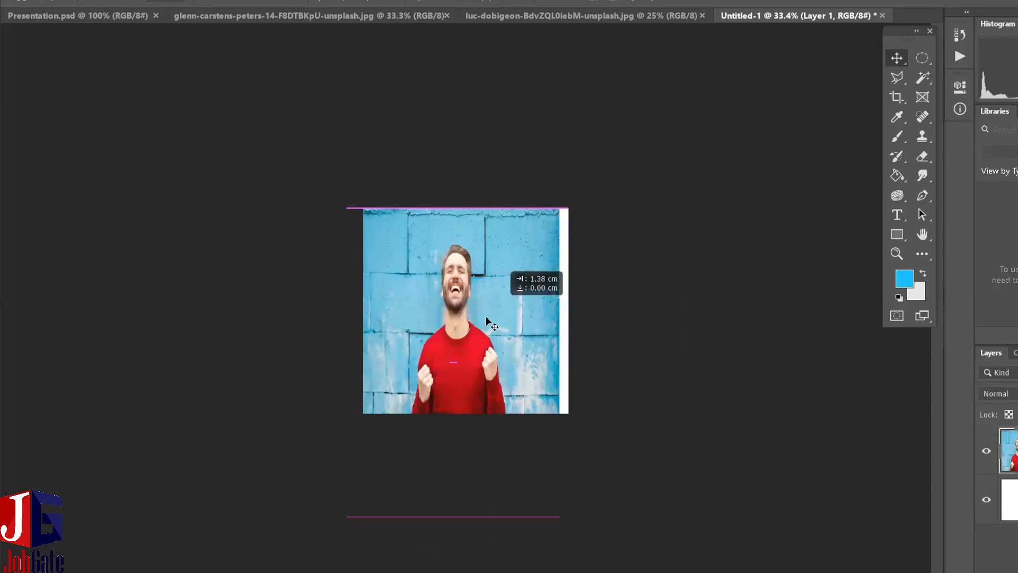
left_click_drag(487, 318, 487, 318)
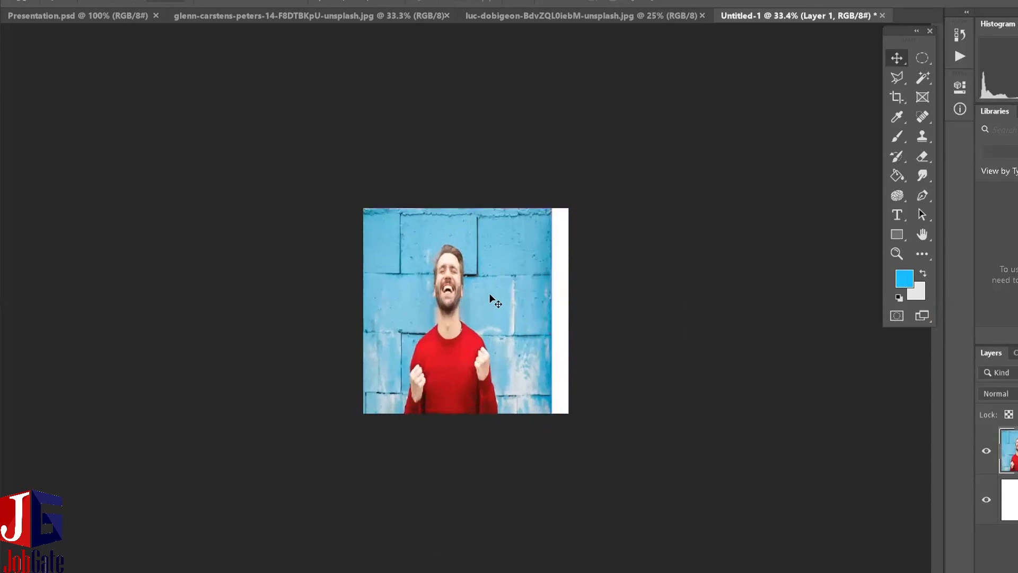
key("ctrl+z")
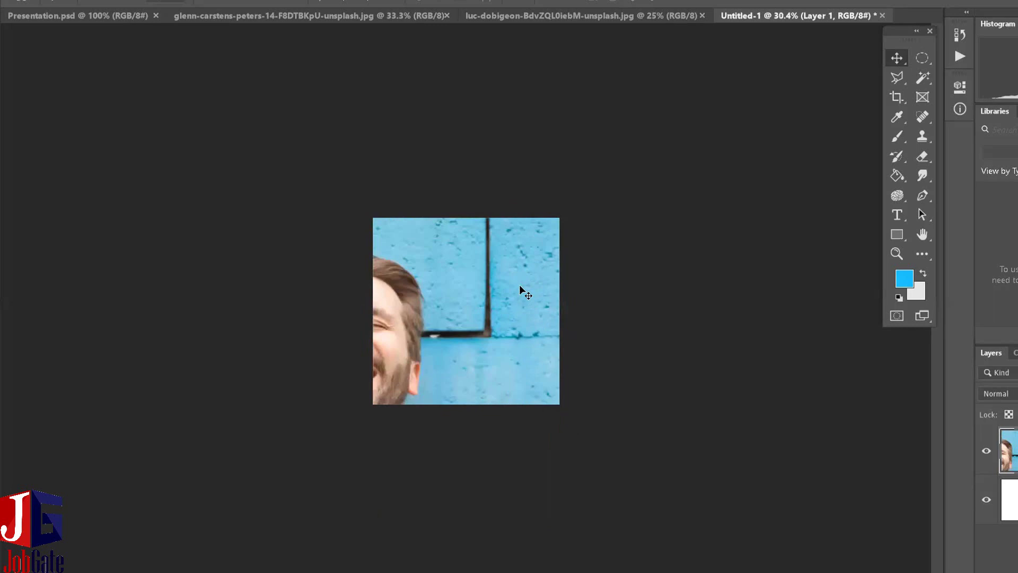
Free Transform the photo layer proportionally smaller and center it so it fits inside the canvas with white margins.
key("ctrl+t")
key("ctrl+0")
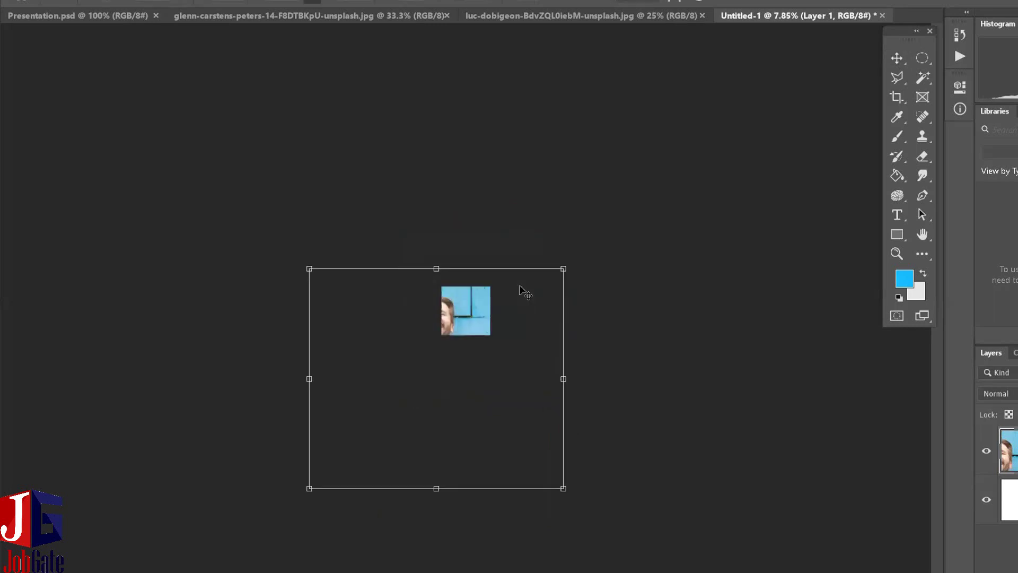
left_click_drag(562, 269, 461, 316)
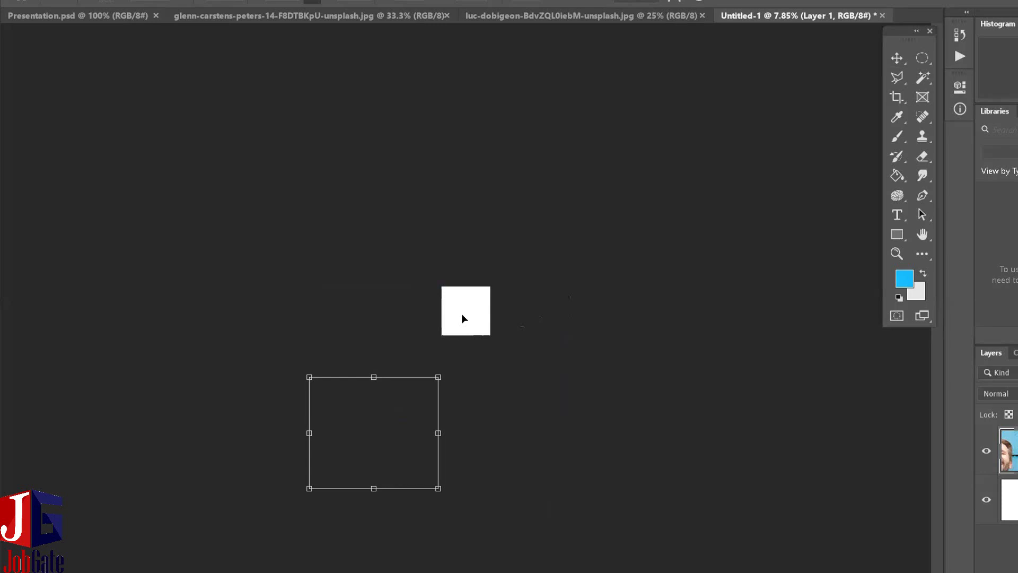
left_click_drag(461, 313, 479, 309)
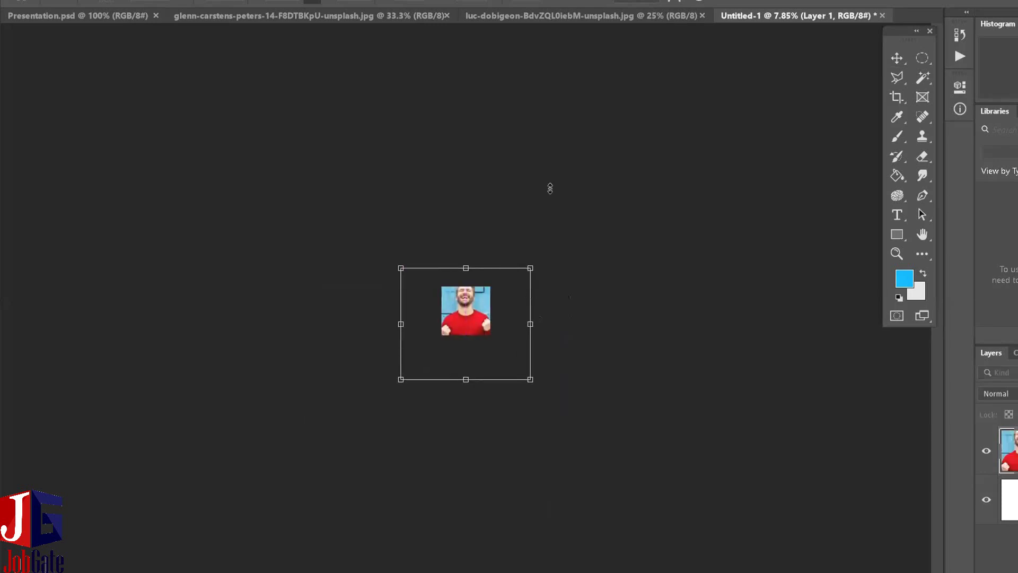
key("ctrl+0")
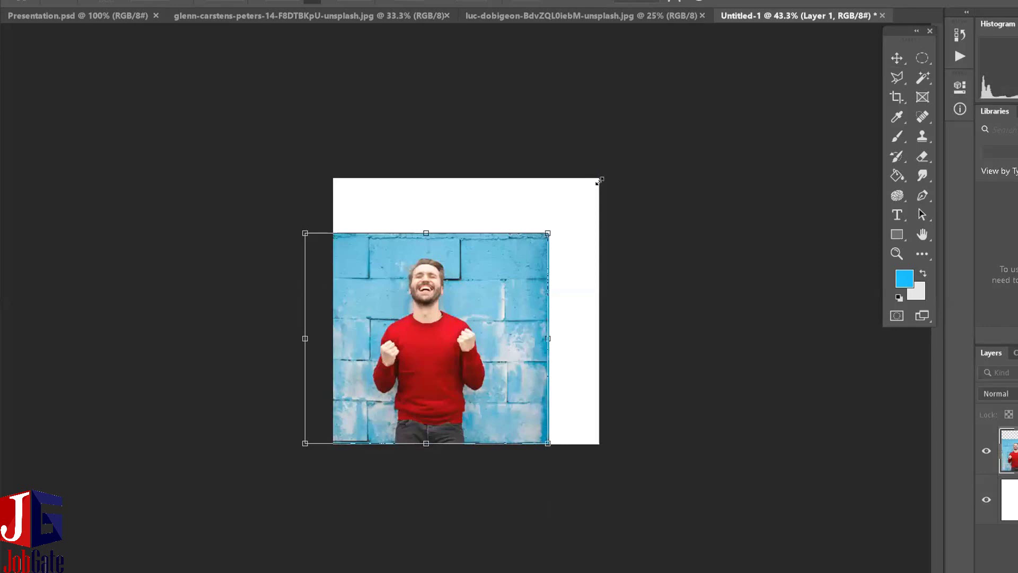
key("Return")
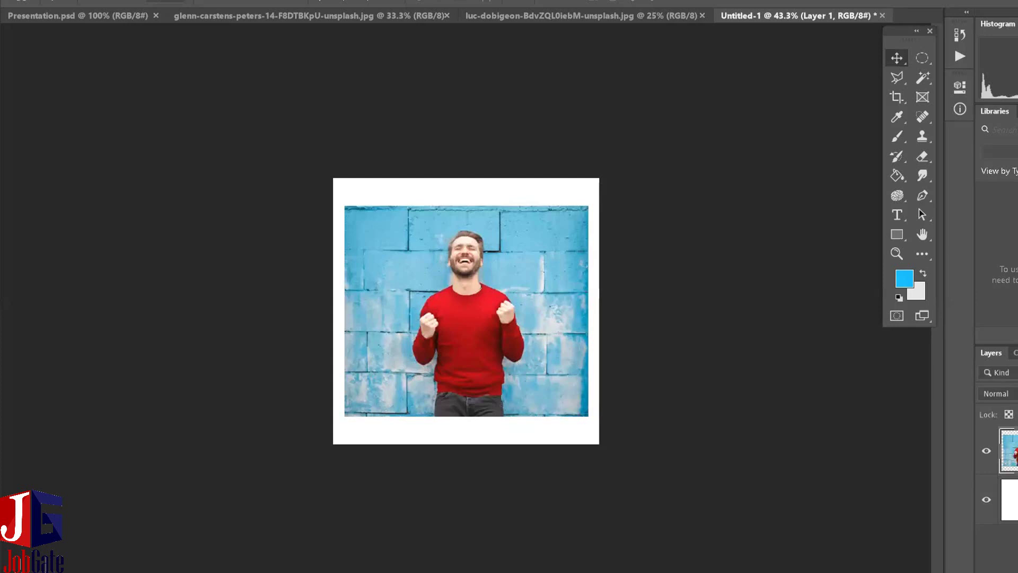
Try scaling the photo layer down from its upper corner with Free Transform, and cancel the transform.
key("ctrl+t")
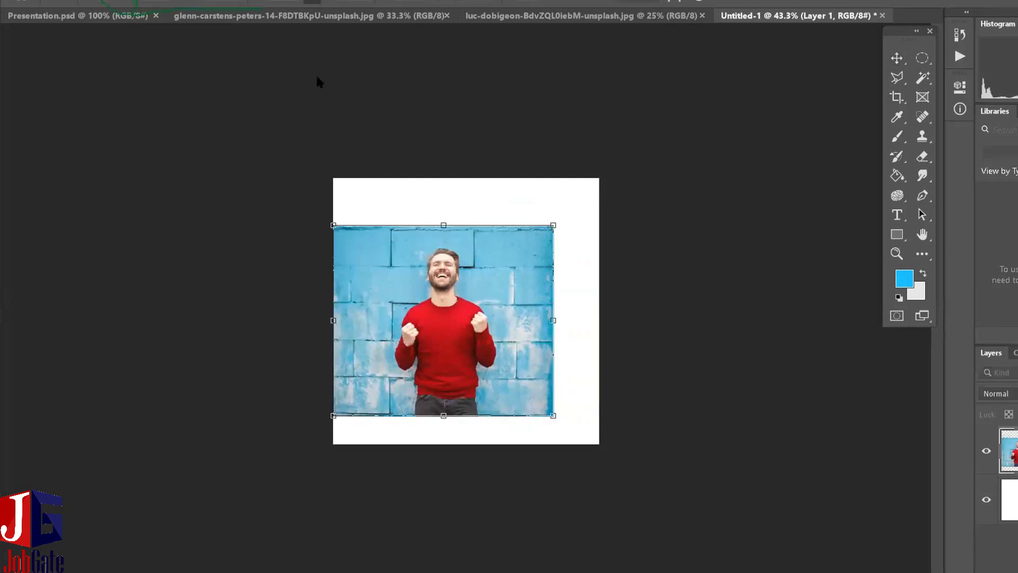
left_click_drag(557, 218, 496, 238)
key("Escape")
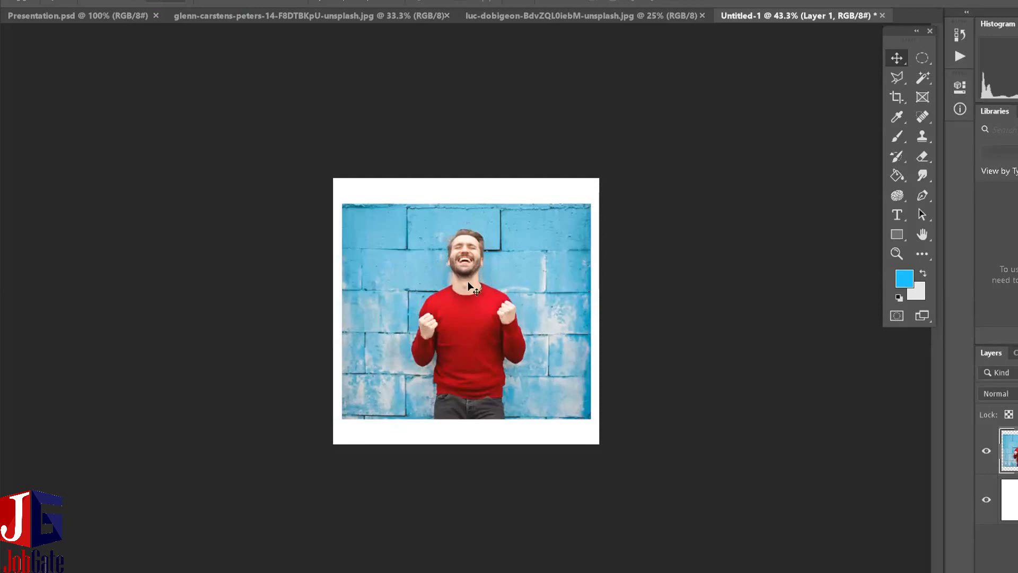
Reposition the photo layer within the canvas using the Move tool, undoing an unwanted placement.
key("ctrl+z")
left_click_drag(519, 273, 520, 273)
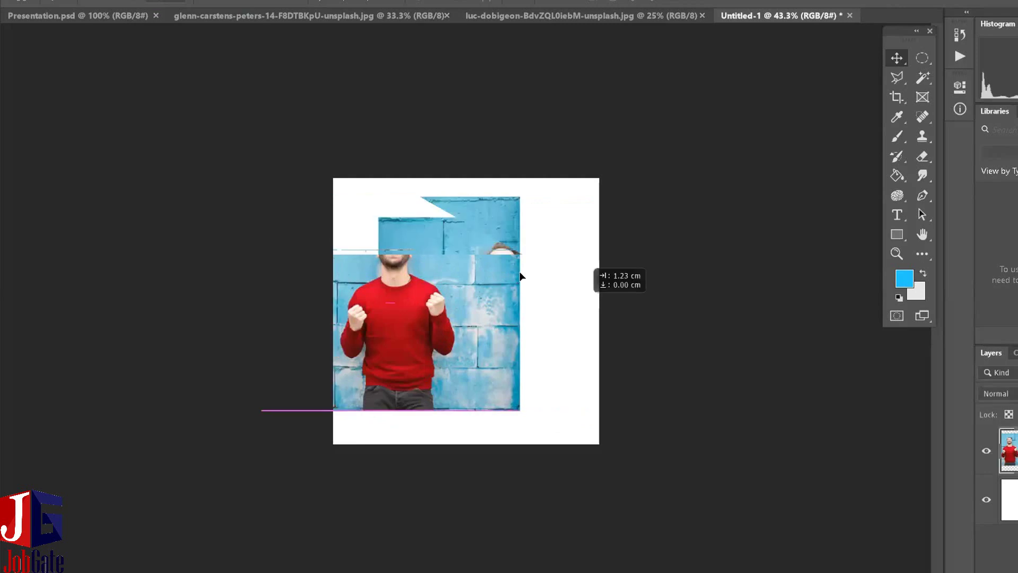
left_click_drag(519, 275, 520, 297)
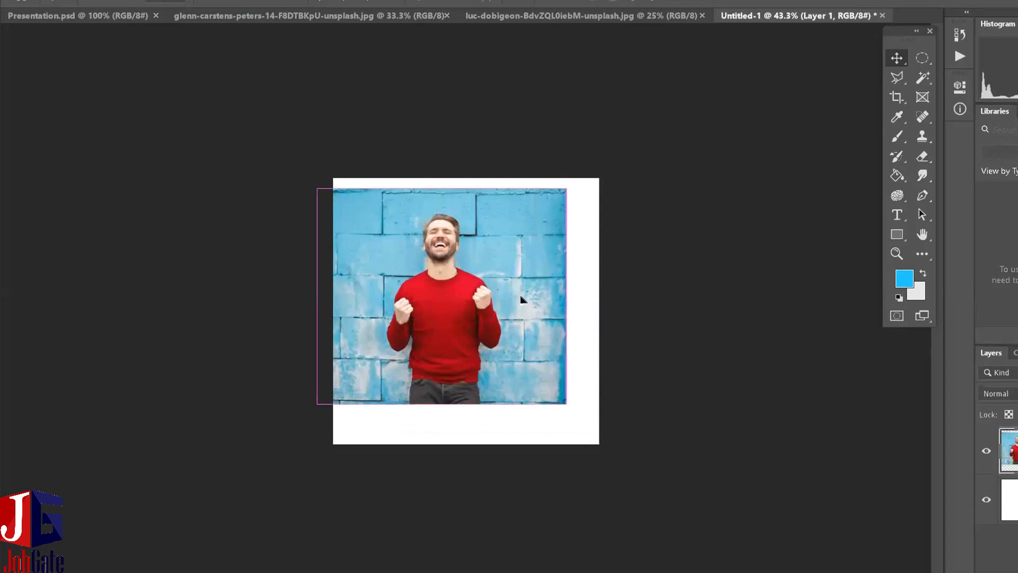
key("ctrl+z")
left_click_drag(506, 302, 506, 302)
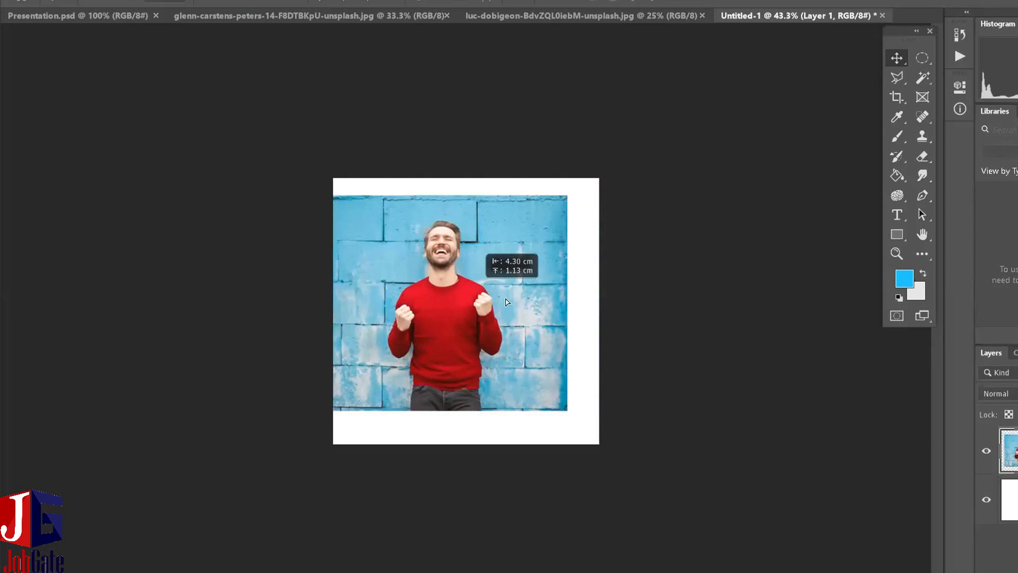
left_click_drag(506, 302, 547, 302)
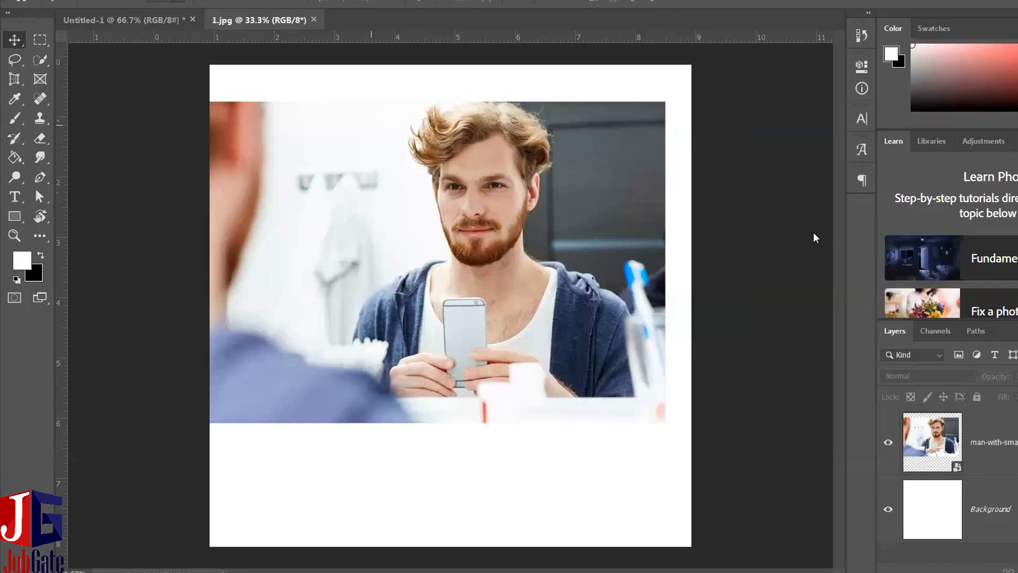
Copy the 1.jpg book artwork into Untitled-1 as a new layer and scale it down with Free Transform, shifting it over the canvas.
key("ctrl+Tab")
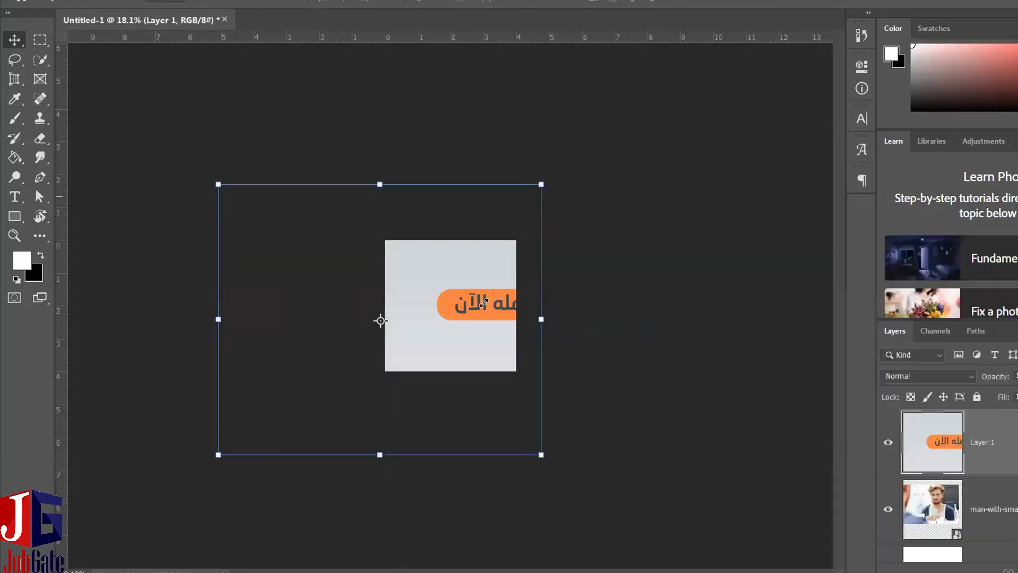
left_click_drag(477, 303, 522, 291)
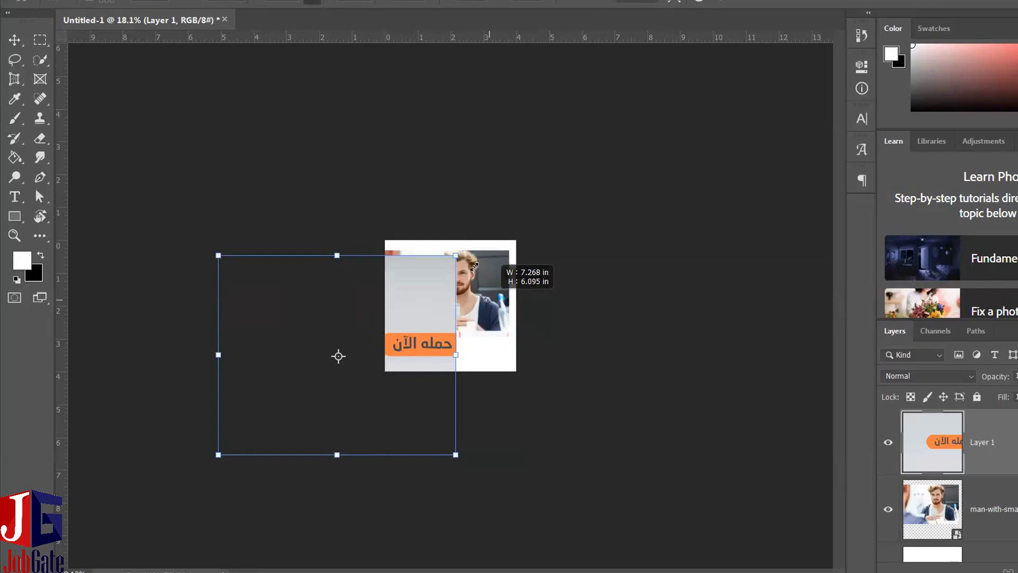
left_click_drag(473, 265, 485, 231)
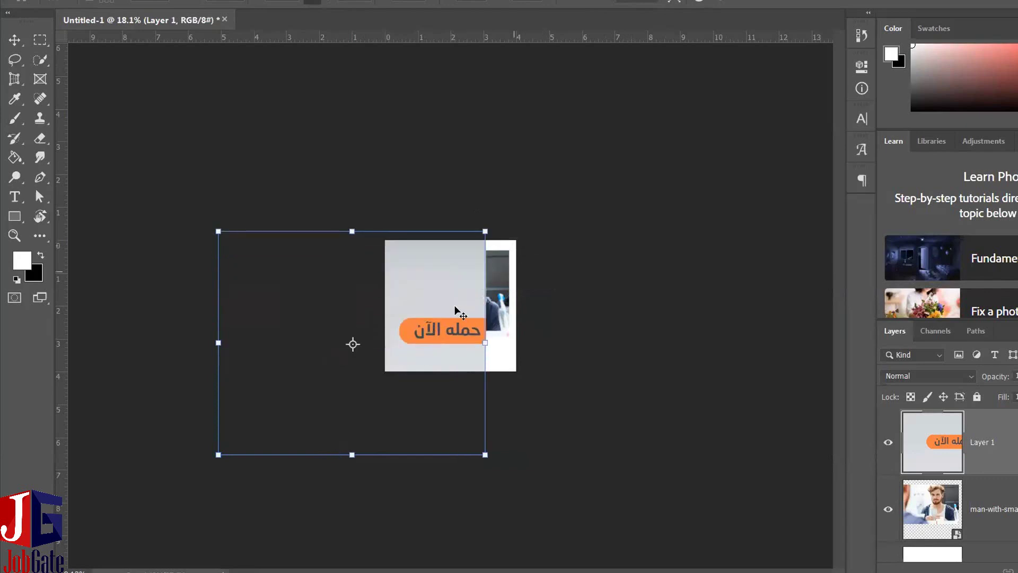
key("Return")
left_click_drag(441, 255, 488, 274)
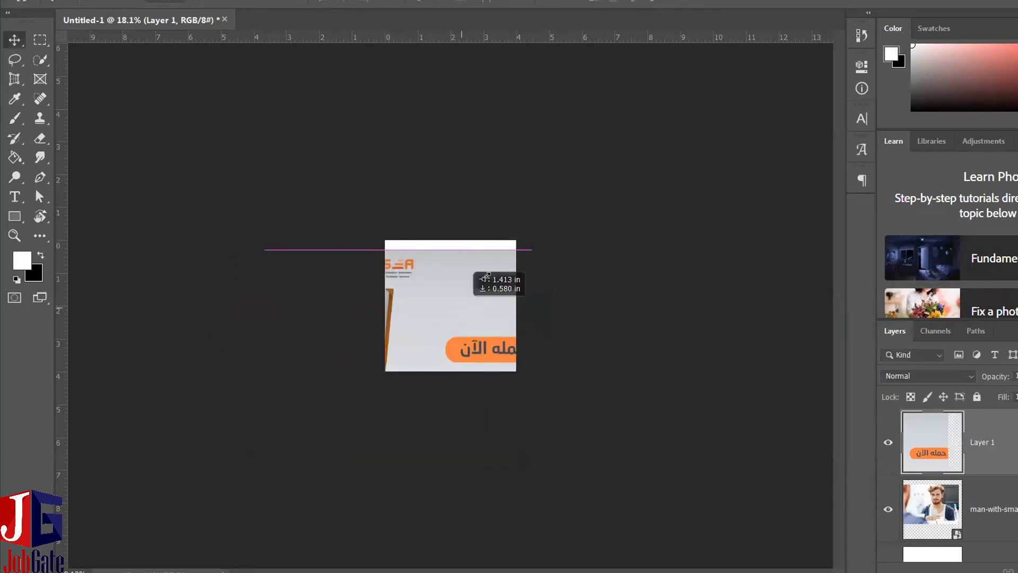
Free Transform the book artwork layer smaller about its center and place it within the canvas over the photo of the man.
key("ctrl+t")
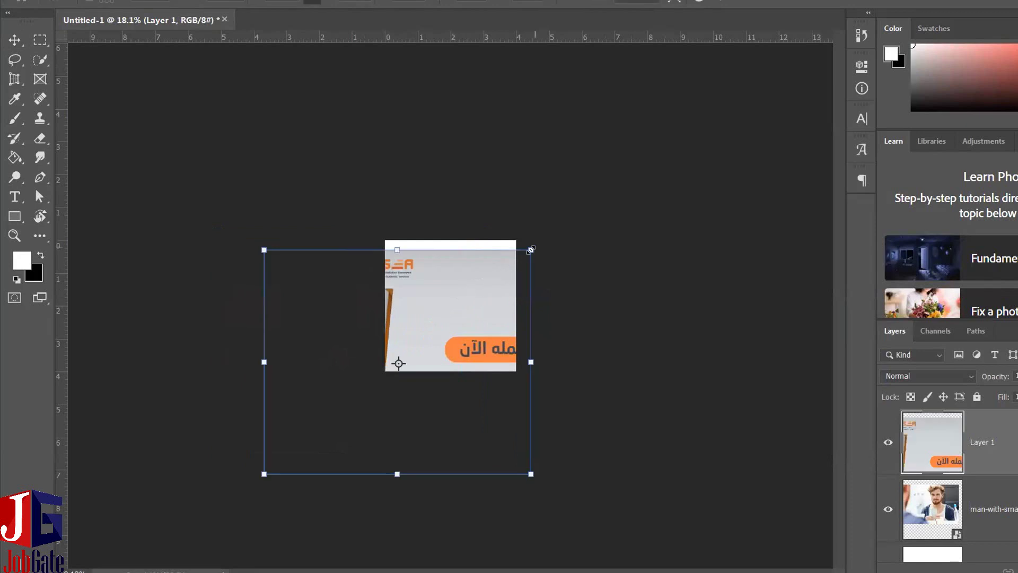
mouse_move(531, 249)
left_mouse_down()
mouse_move(515, 262)
mouse_move(533, 253)
mouse_move(456, 267)
mouse_move(548, 224)
mouse_move(553, 204)
mouse_move(498, 242)
mouse_move(505, 277)
mouse_move(531, 249)
left_mouse_up()
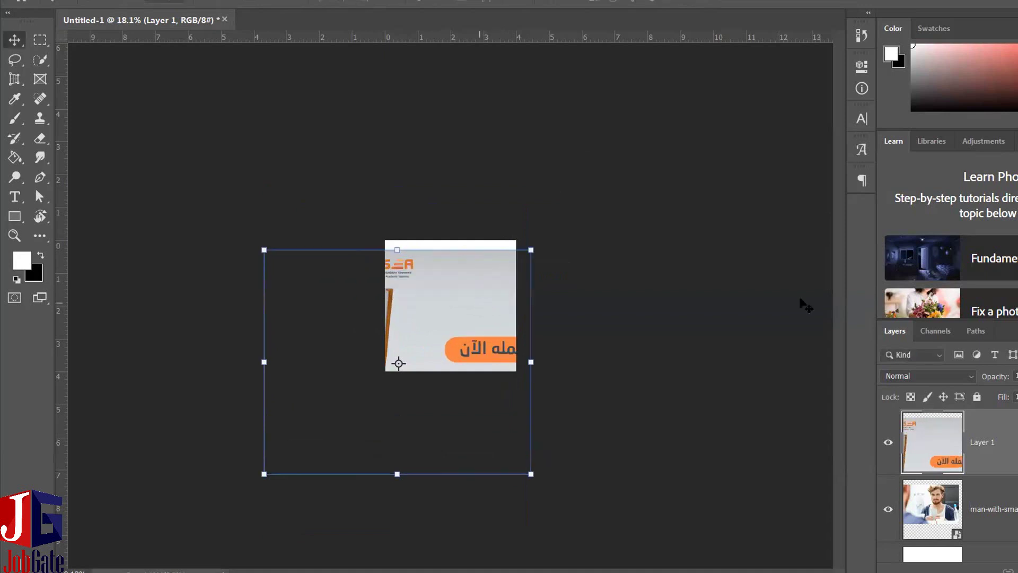
key("ctrl+plus")
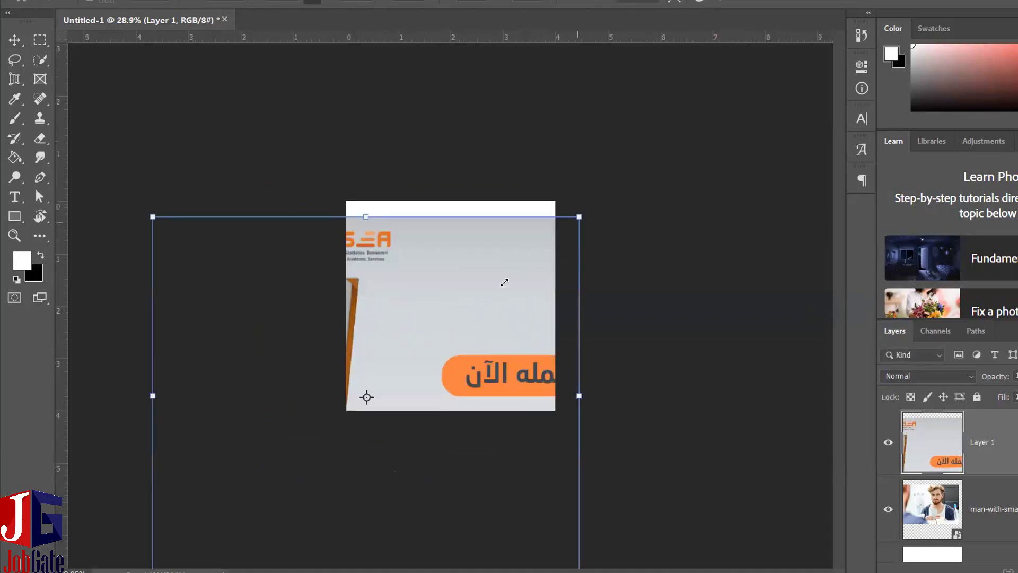
left_click_drag(480, 291, 384, 363)
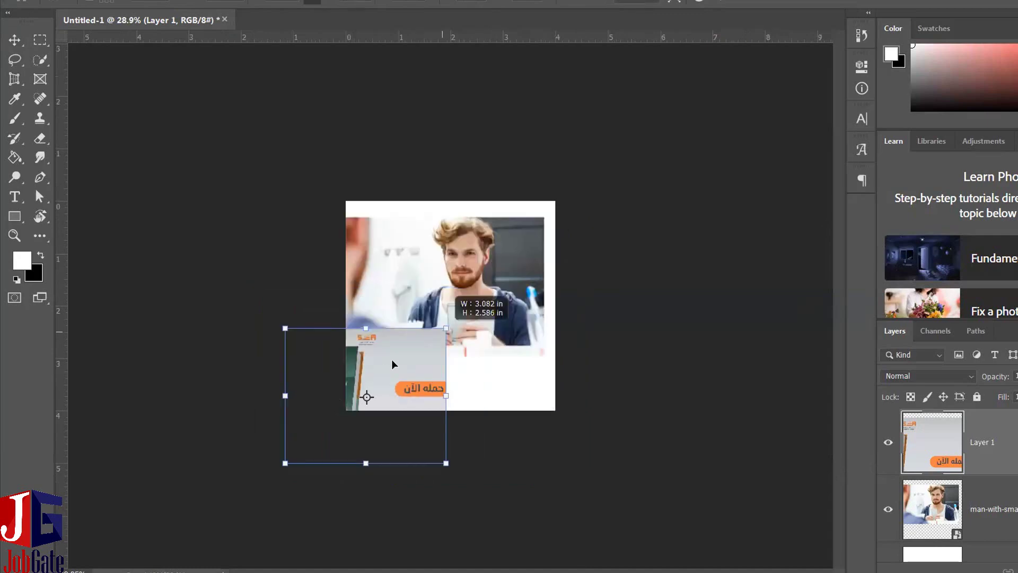
left_click_drag(490, 296, 498, 289)
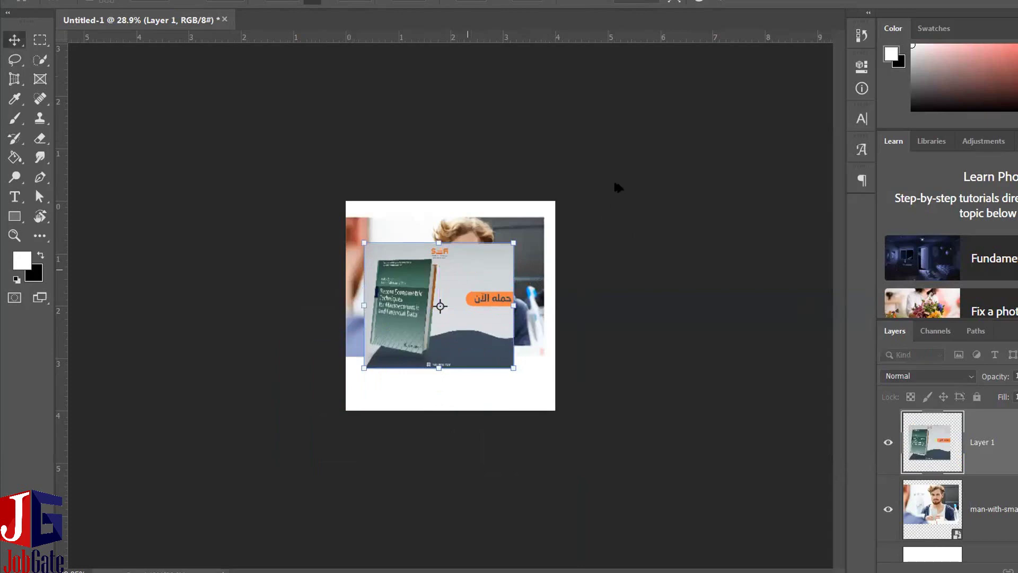
key("ctrl+0")
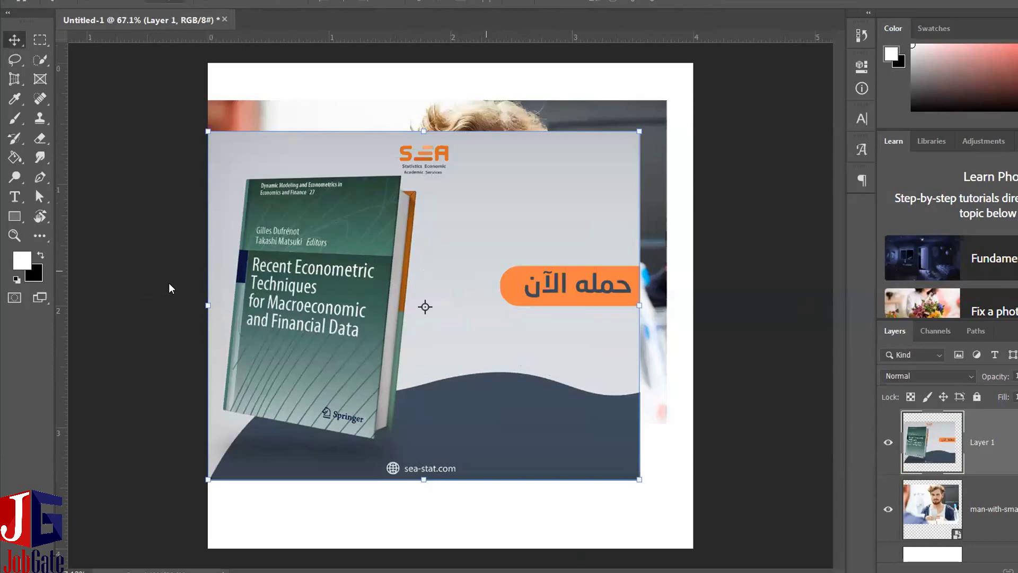
Rotate the book artwork layer 180° with the Transform command.
key("alt+e")
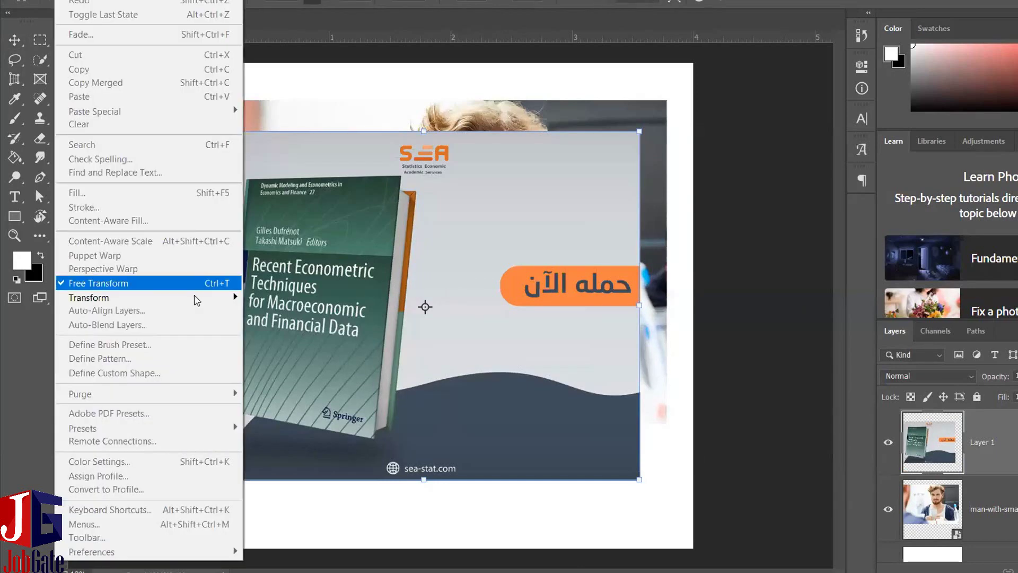
key("Down")
key("Right")
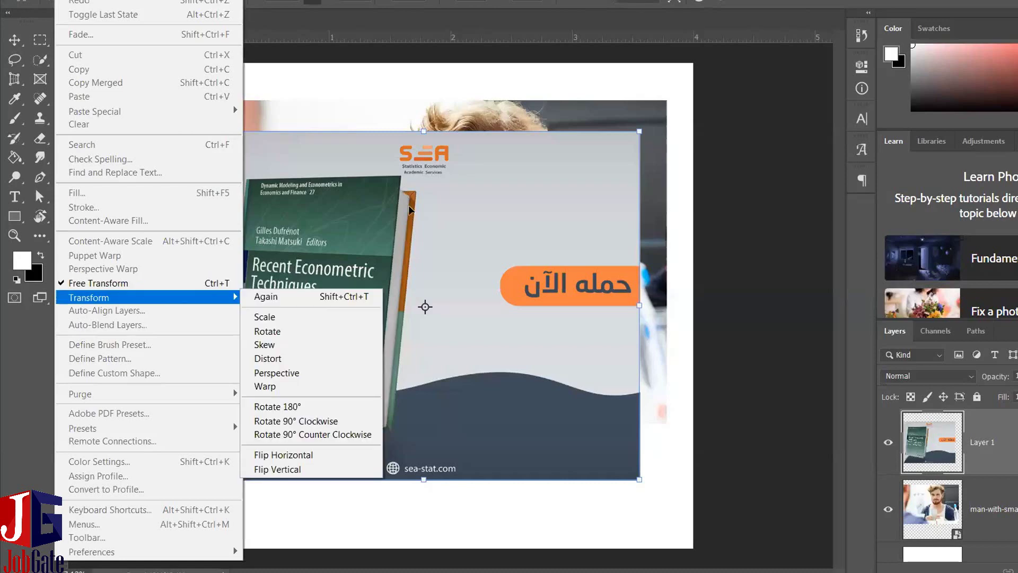
key("Up")
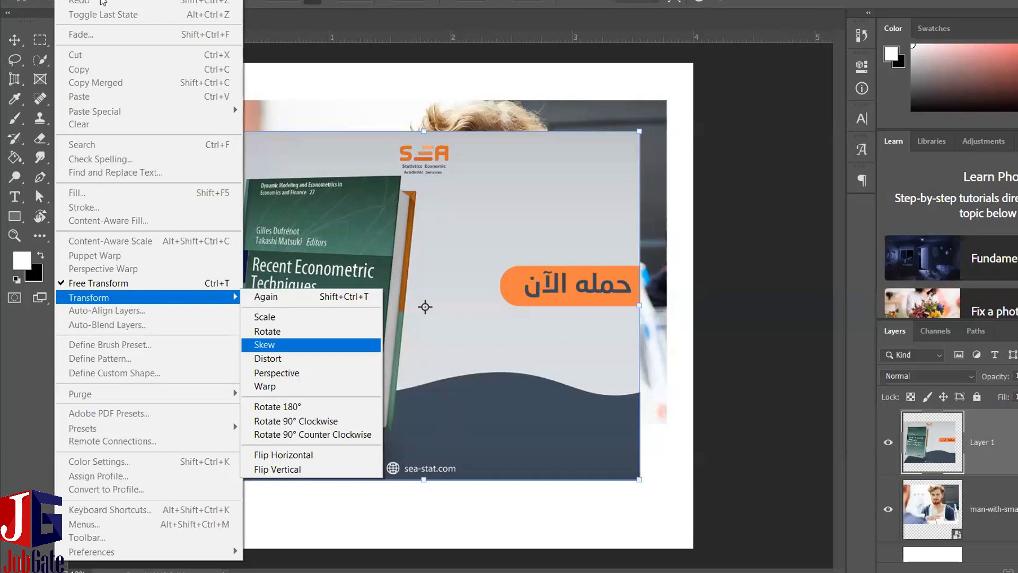
key("Down")
key("Down")
key("Down")
key("Down")
key("Return")
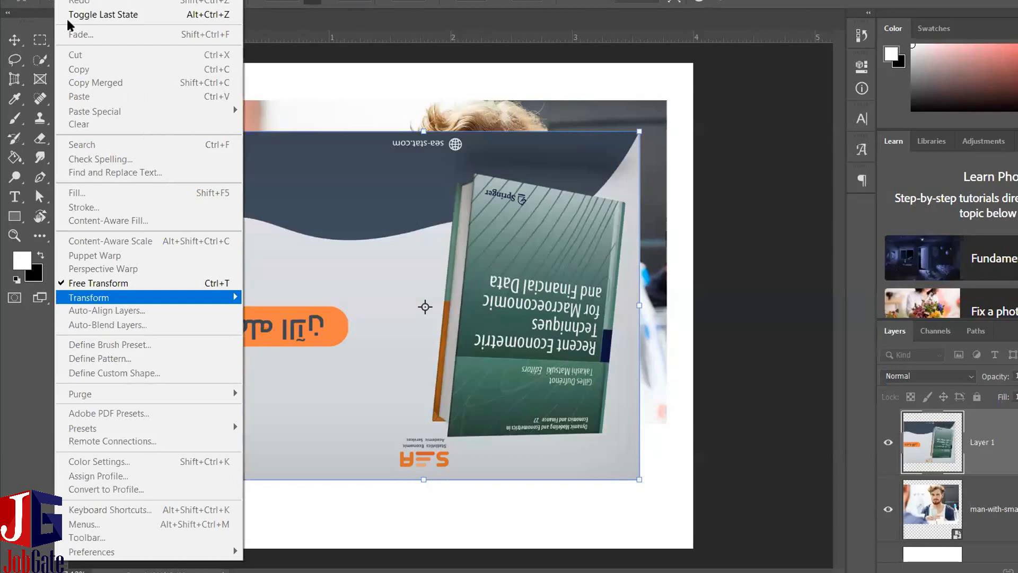
Rotate the book artwork layer 90° clockwise with the Transform command.
key("Right")
key("Down")
key("Down")
key("Down")
key("Down")
key("Down")
key("Down")
key("Down")
key("Down")
key("Return")
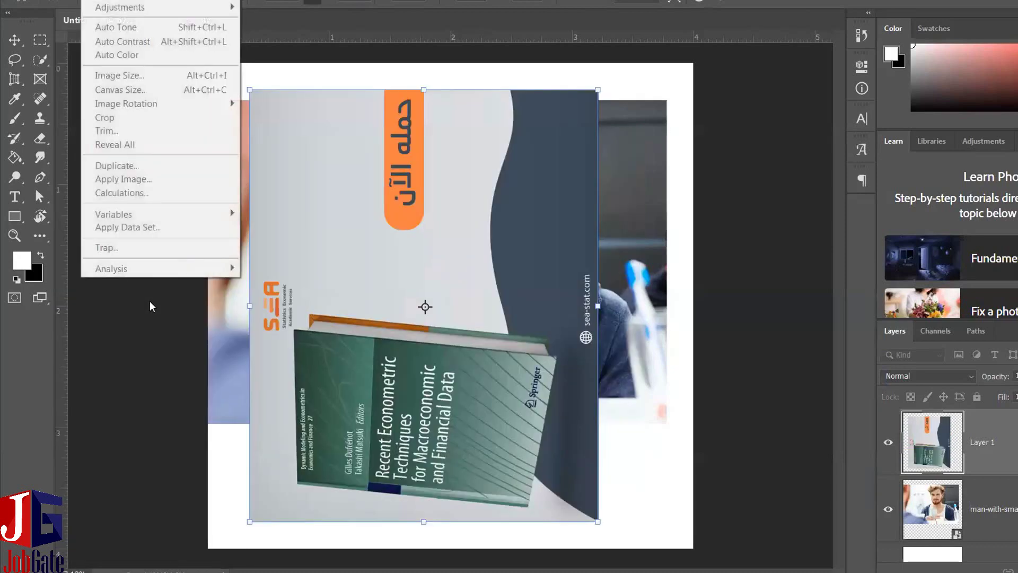
Rotate the book artwork layer 90° counter clockwise with the Transform command.
key("Left")
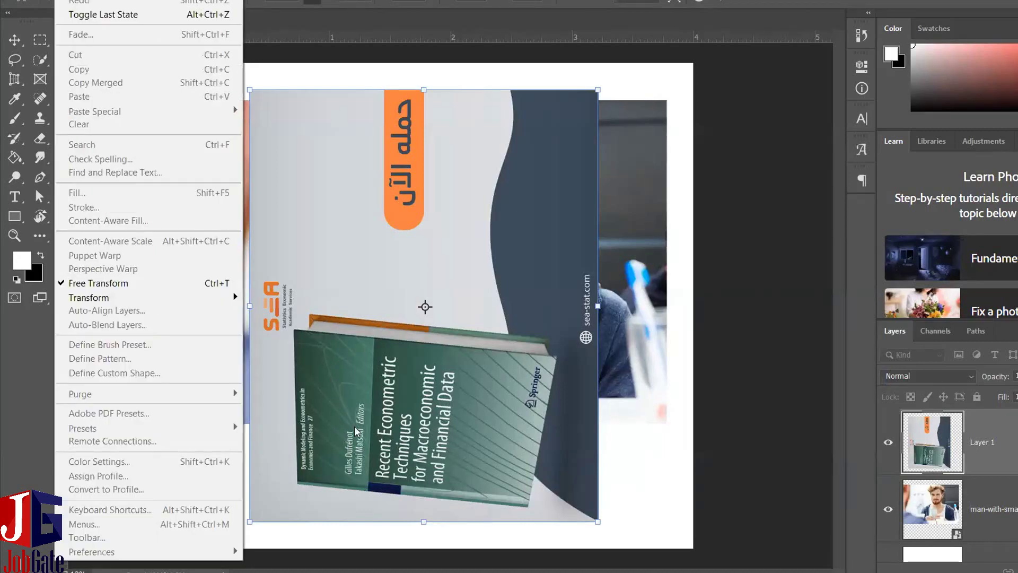
key("a")
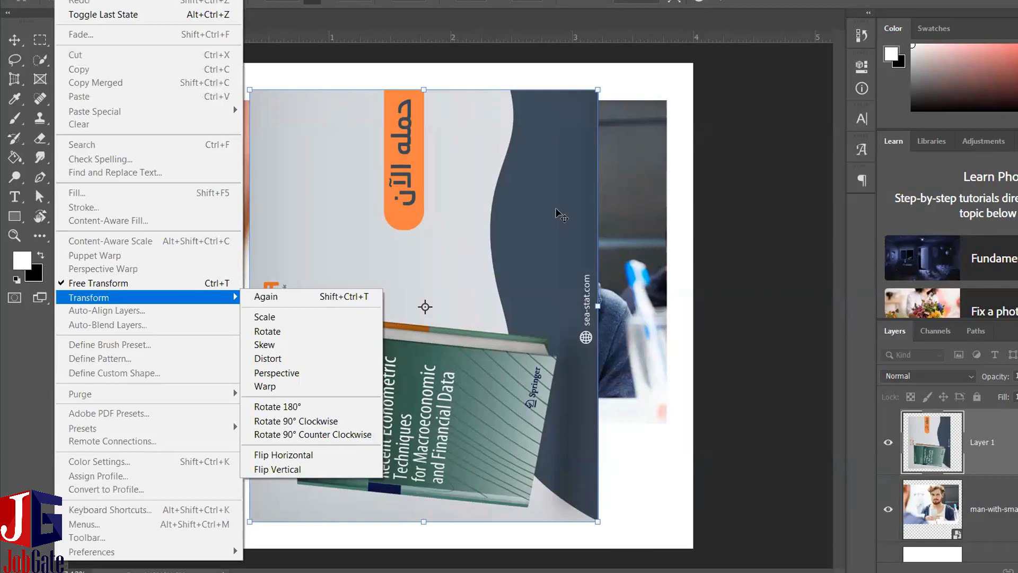
key("Down")
key("Down")
key("Down")
key("Down")
key("Down")
key("Down")
key("Down")
key("Down")
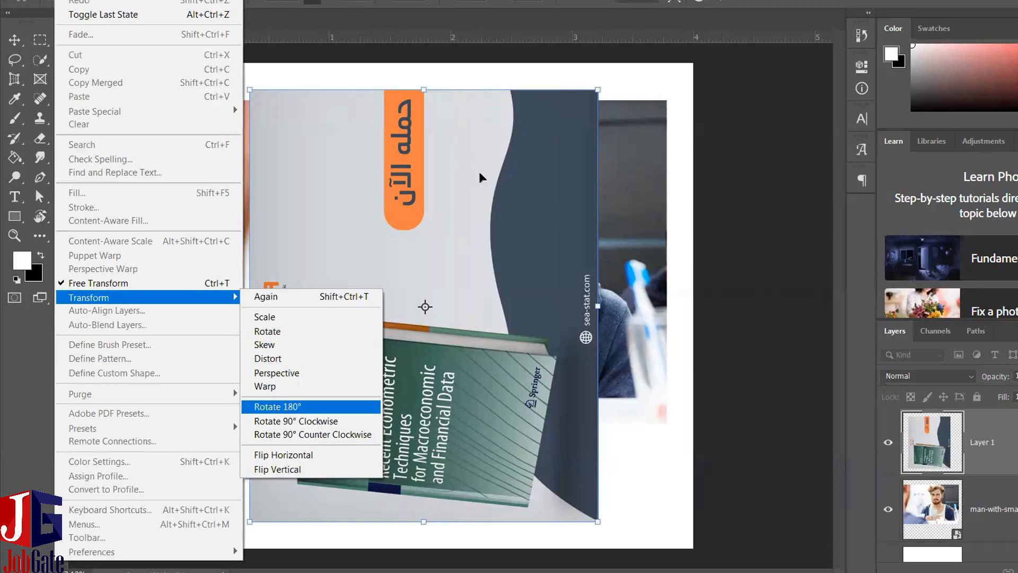
key("Return")
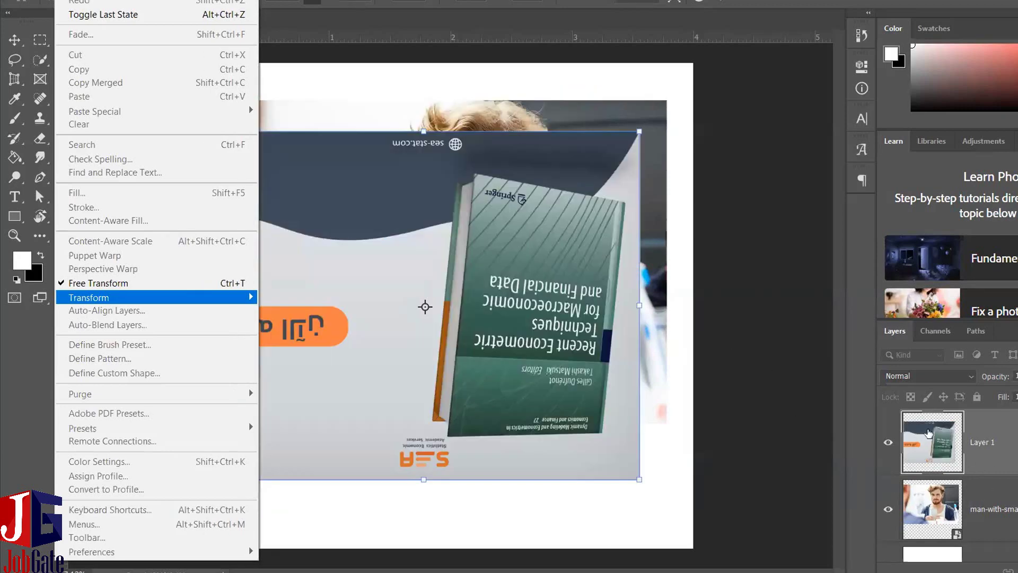
Close Untitled-1 without saving and create a new 1200 x 1200 pixel RGB Color document at 300 pixels/inch with white background.
key("ctrl+w")
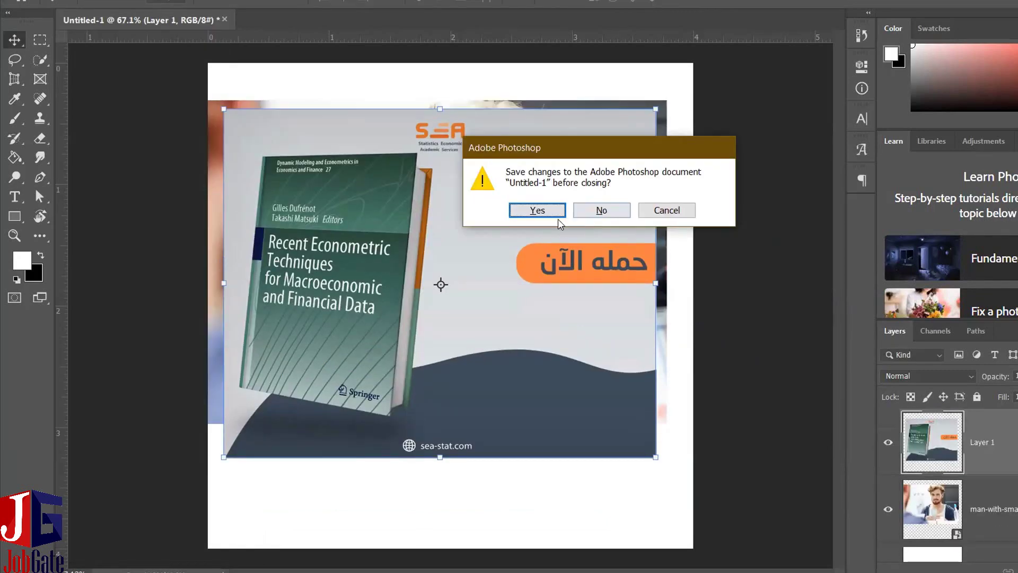
key("n")
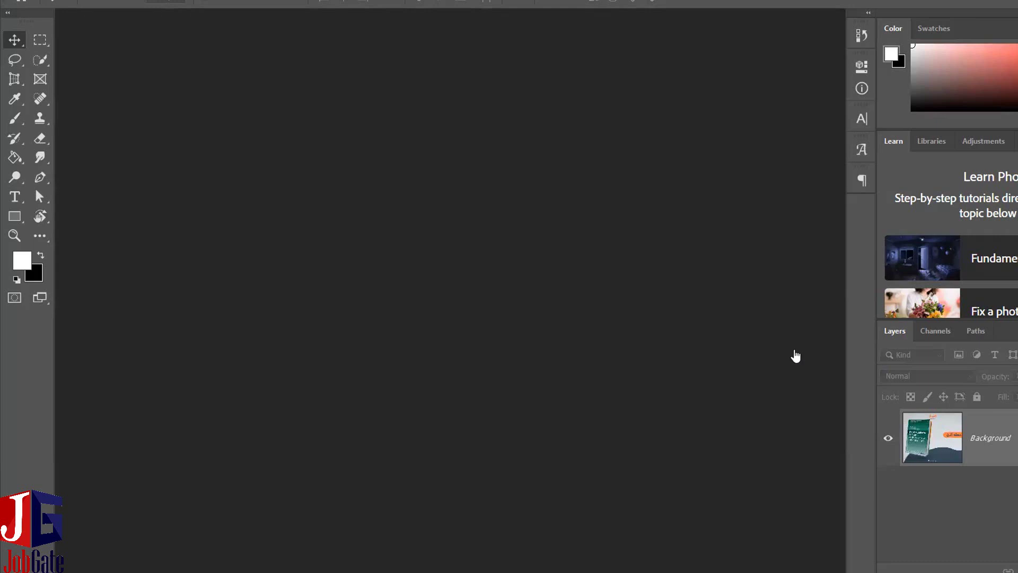
key("ctrl+n")
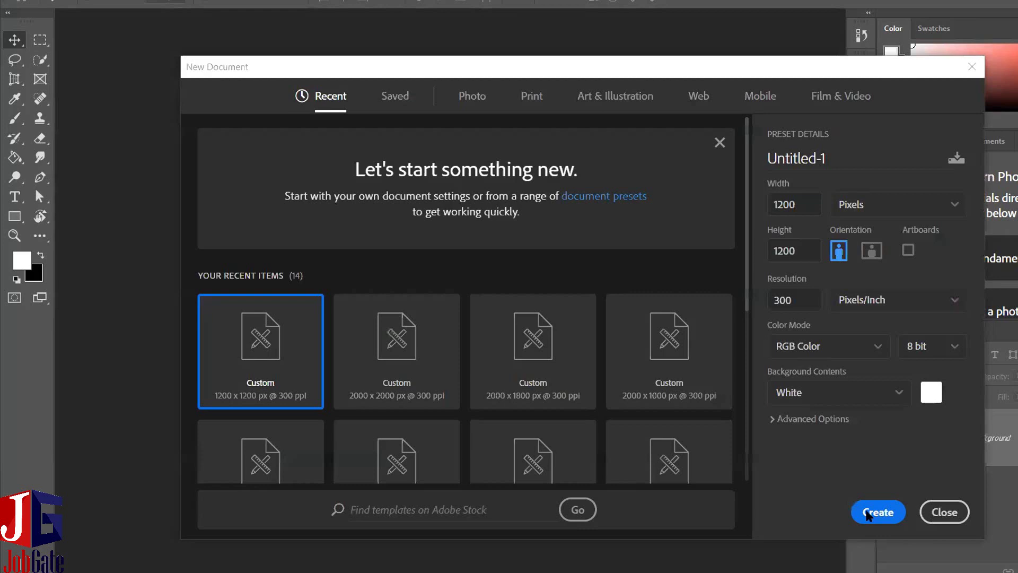
left_click(848, 346)
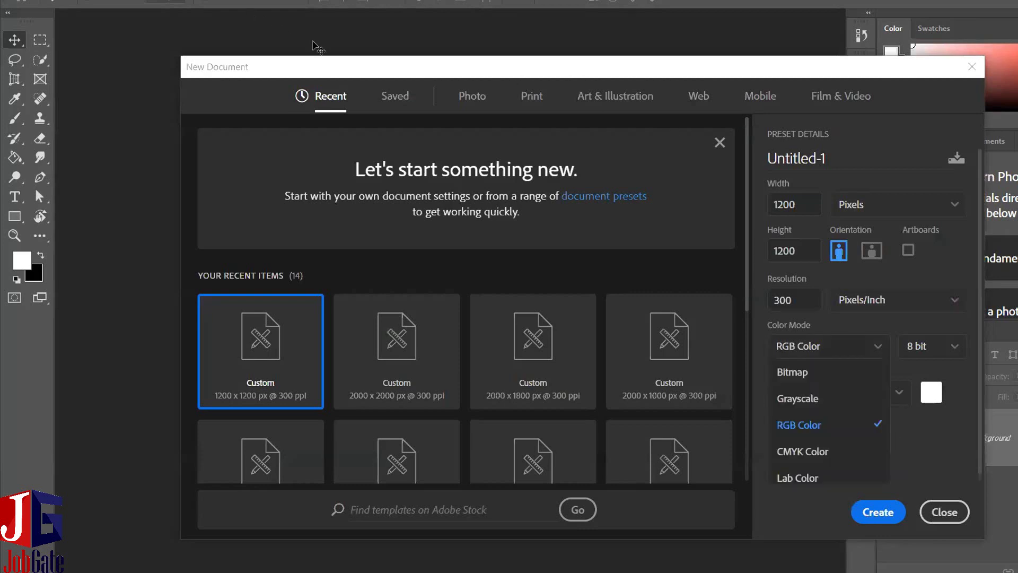
key("Return")
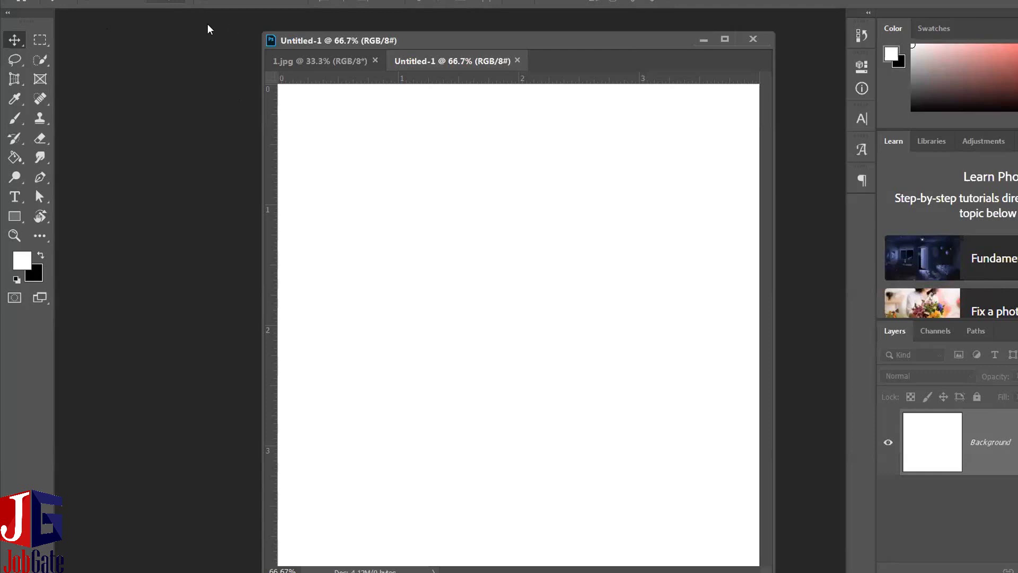
Dock the floating window holding 1.jpg and Untitled-1 as tabs and switch between the two documents.
left_click_drag(296, 50, 106, 25)
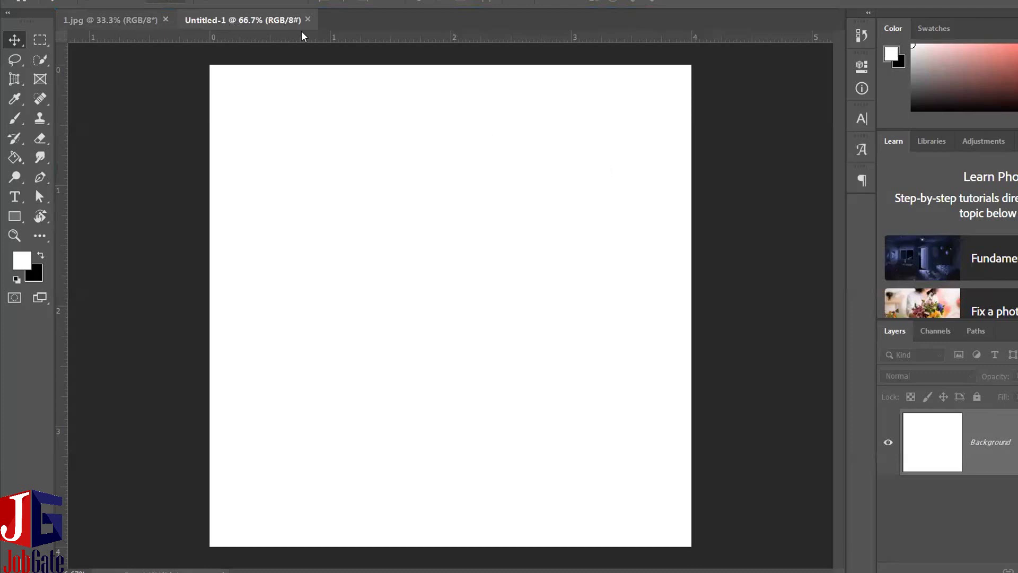
key("ctrl+Tab")
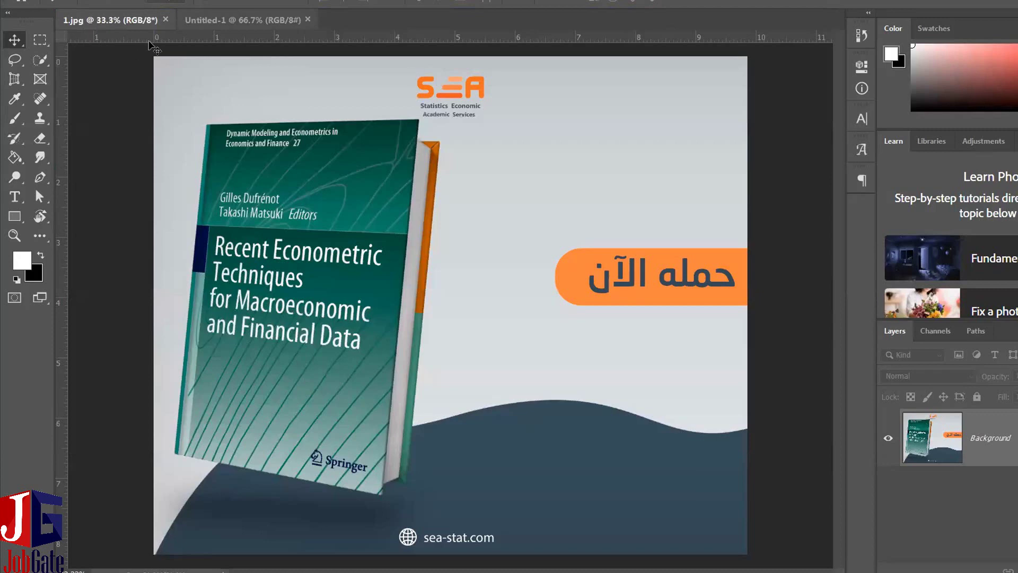
left_click(203, 21)
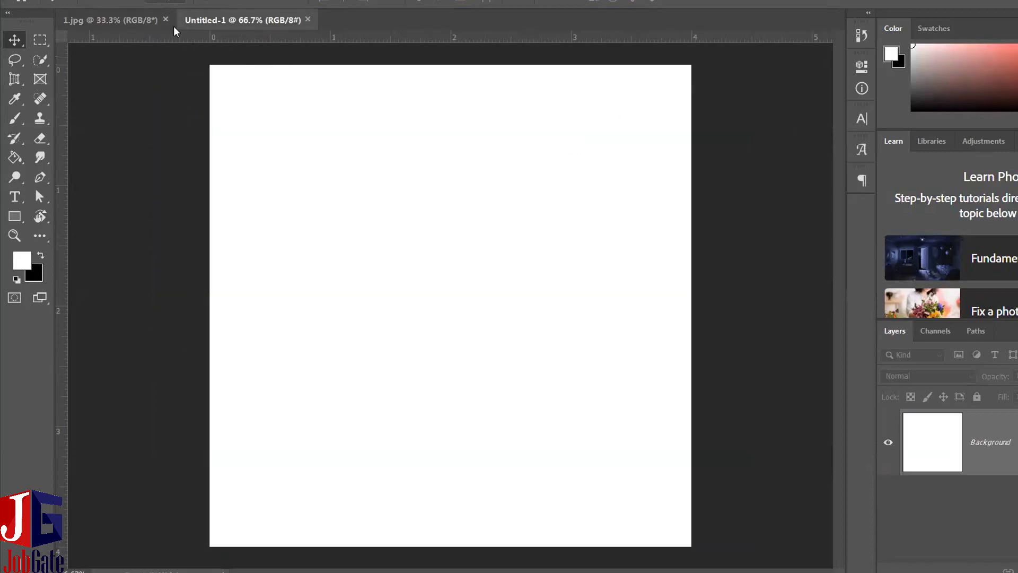
Float Untitled-1 in its own window and copy the 1.jpg book artwork into it as a new layer.
left_click_drag(175, 24, 383, 89)
left_click(431, 96)
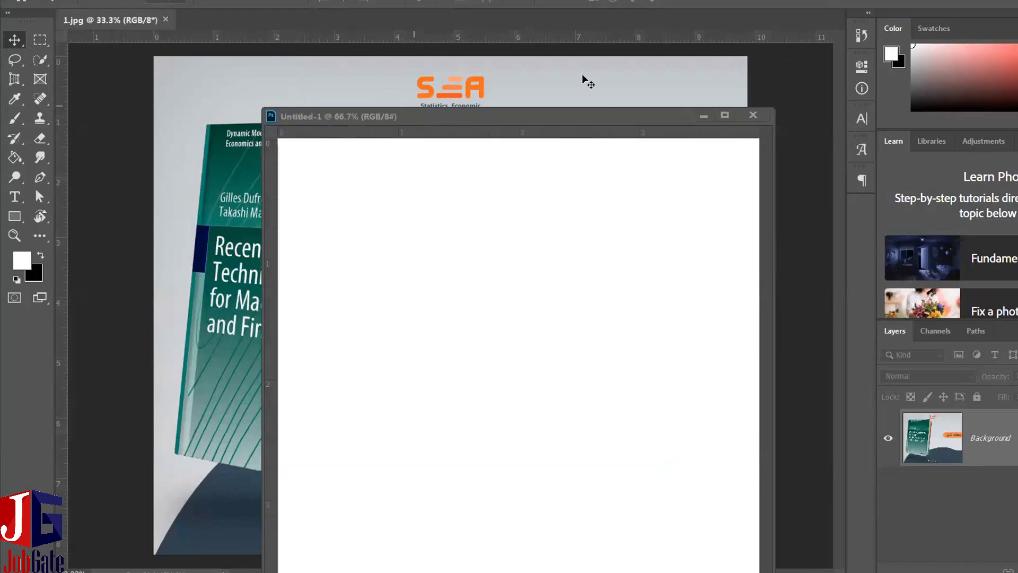
left_click_drag(443, 102, 453, 171)
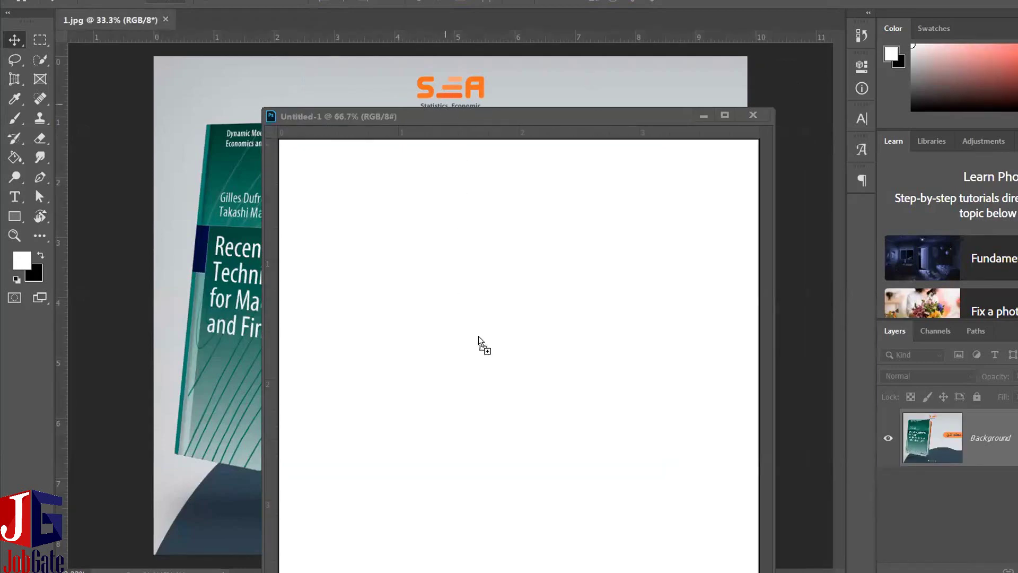
left_click_drag(478, 336, 488, 339)
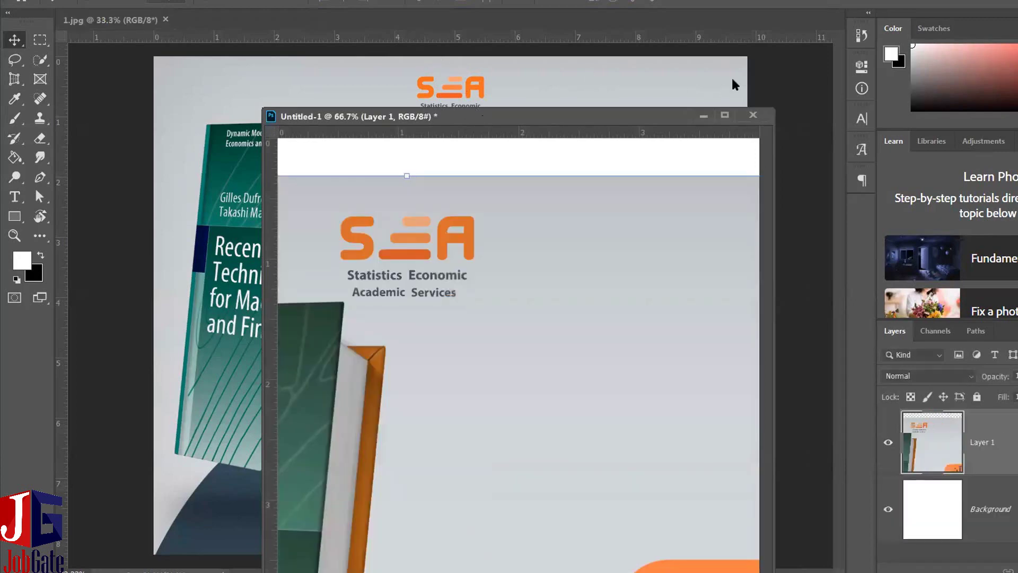
Move the floating Untitled-1 window higher in the workspace and cycle through the full-screen modes back to standard view.
left_click_drag(730, 116, 689, 55)
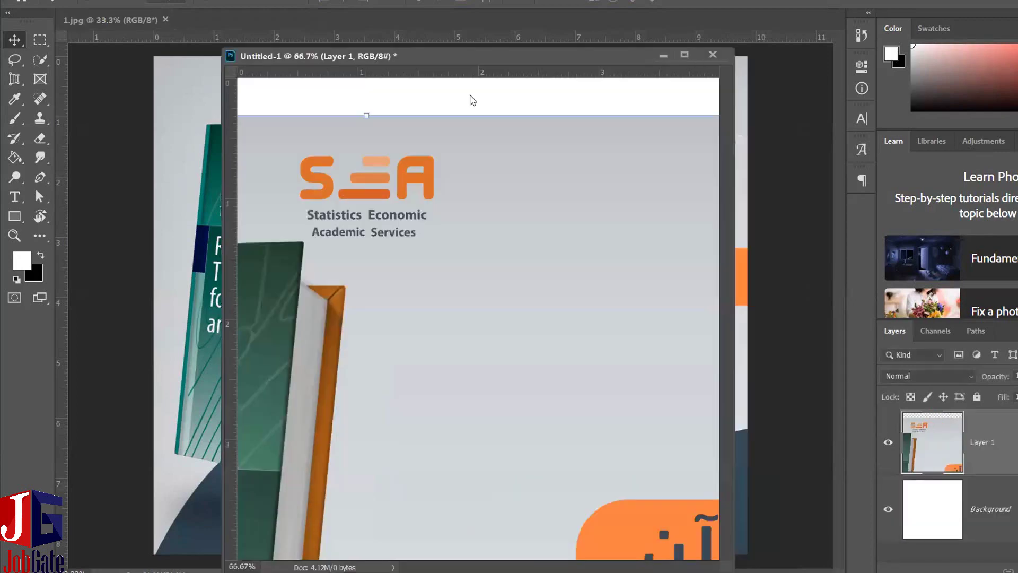
key("f")
key("f")
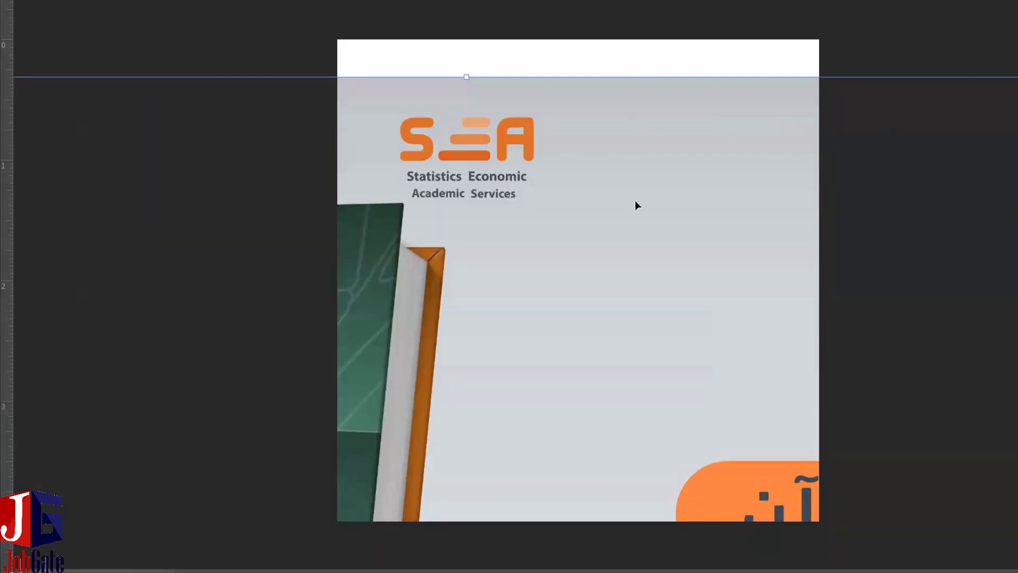
key("f")
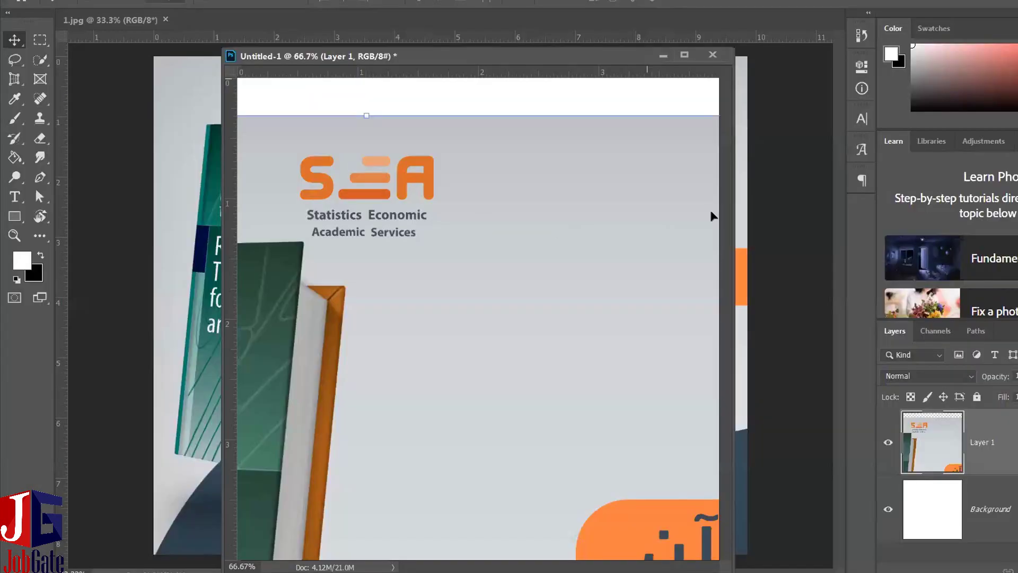
Scale the book artwork layer down with Free Transform so that it fits inside the white canvas.
left_click_drag(712, 216, 533, 254)
left_click_drag(618, 159, 681, 114)
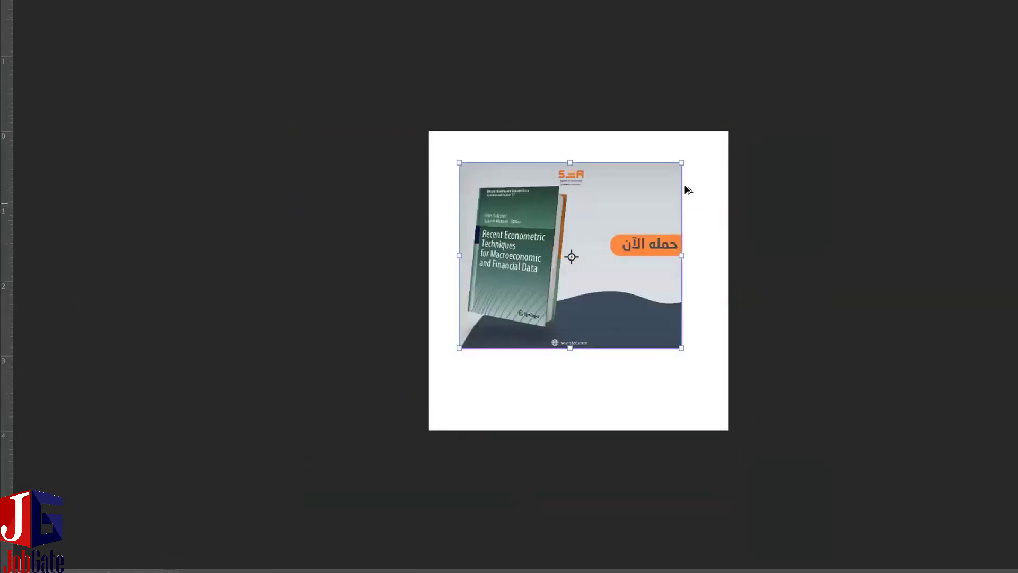
key("ctrl+plus")
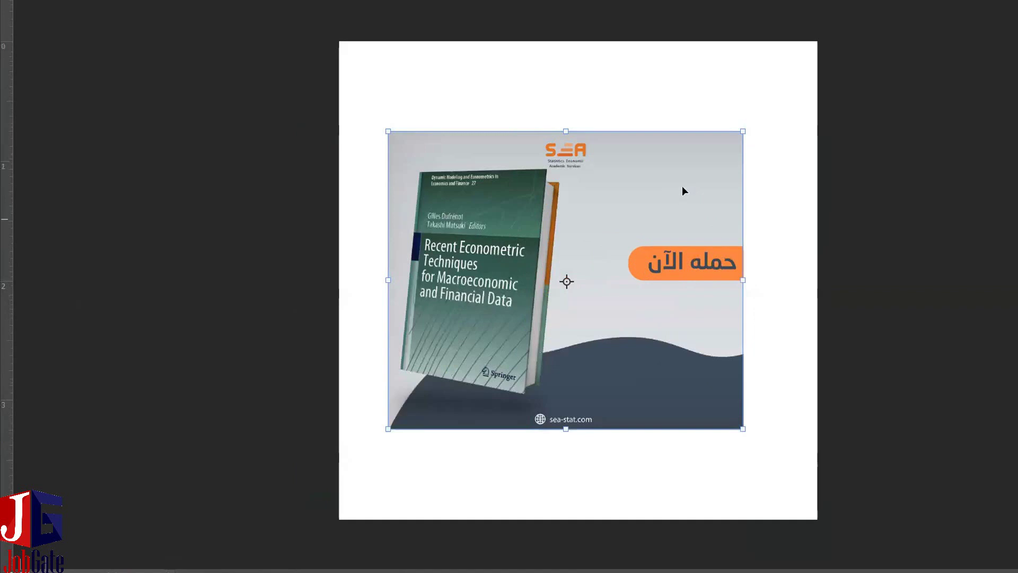
Try stretching the artwork non-proportionally, undo it, and enlarge the artwork proportionally about its center to span the canvas width.
left_click_drag(742, 279, 693, 279)
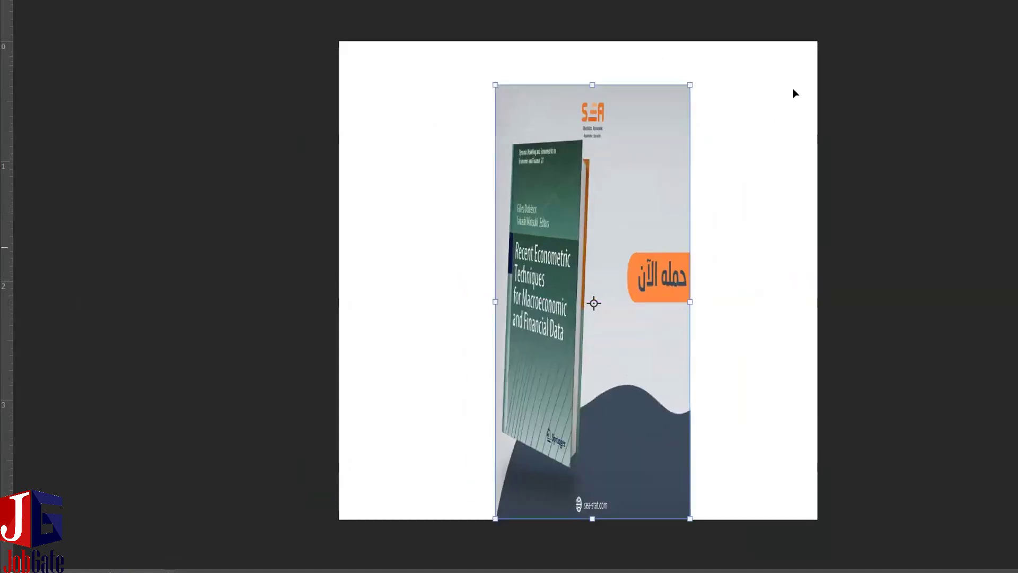
key("ctrl+z")
left_click_drag(743, 131, 792, 90)
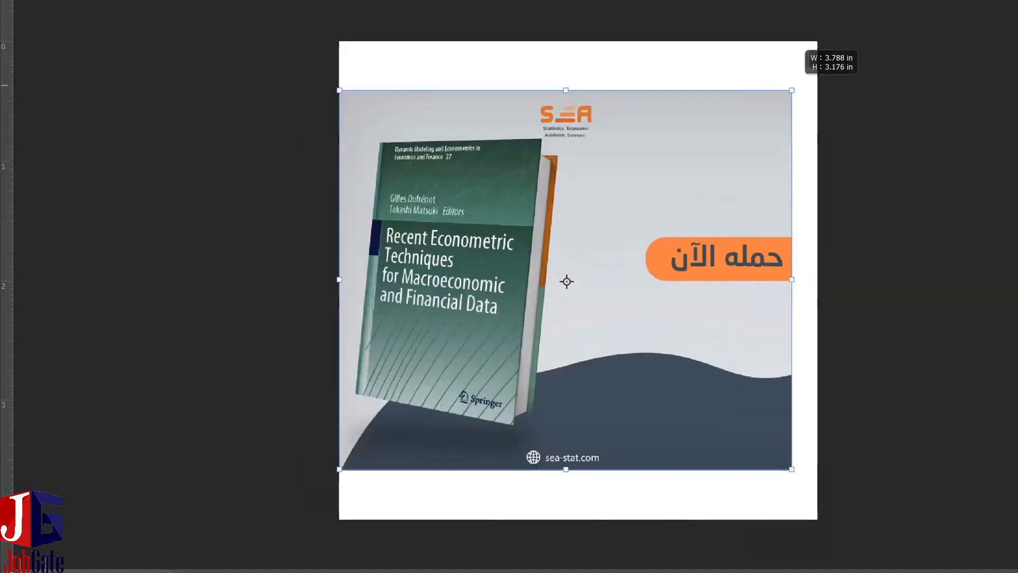
left_click_drag(791, 90, 805, 80)
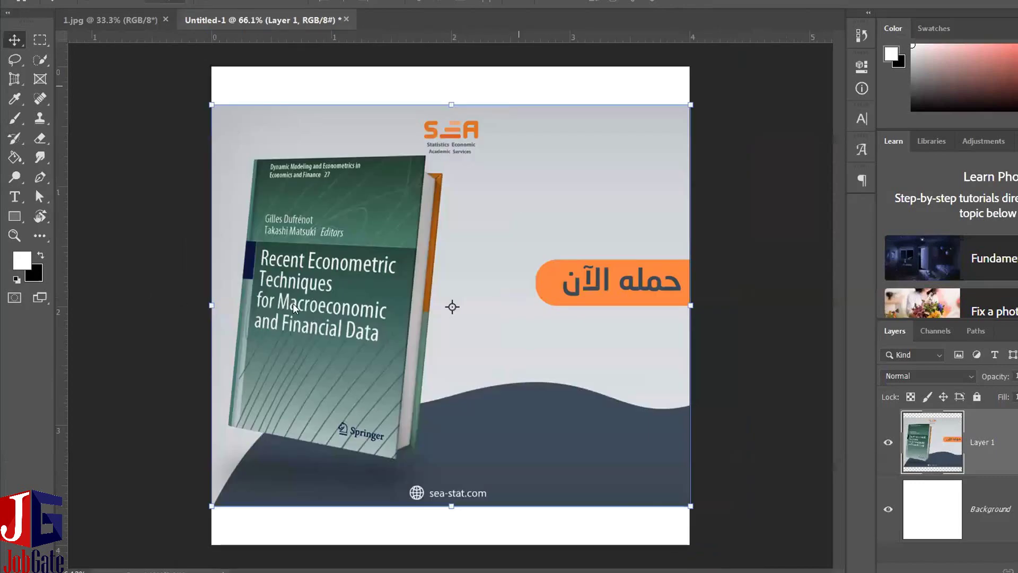
Rotate only the book artwork layer 180° with the Transform command.
key("alt+e")
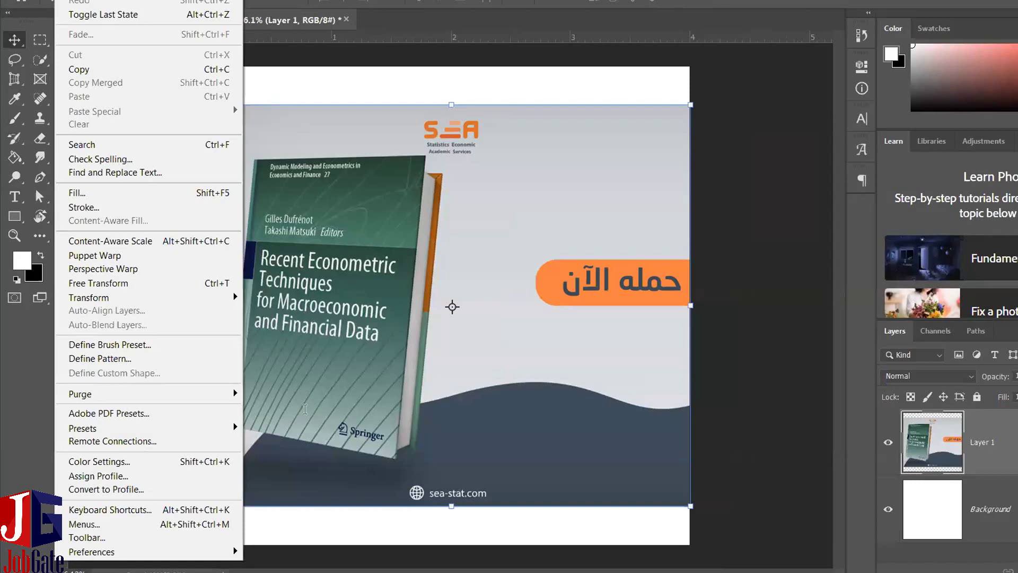
key("a")
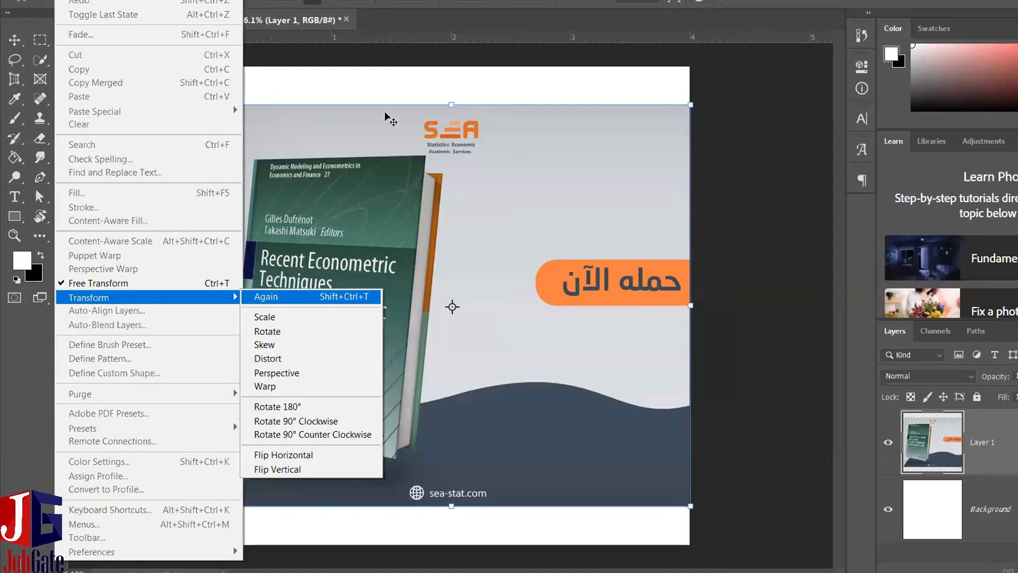
left_click(277, 407)
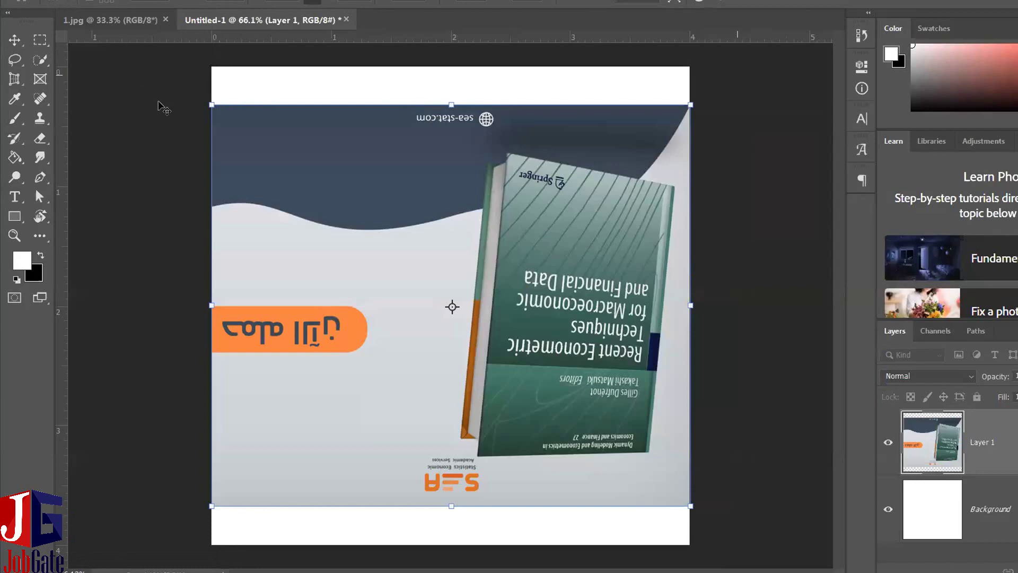
Flip the whole Untitled-1 canvas horizontally and vertically with the Image Rotation commands.
key("alt+e")
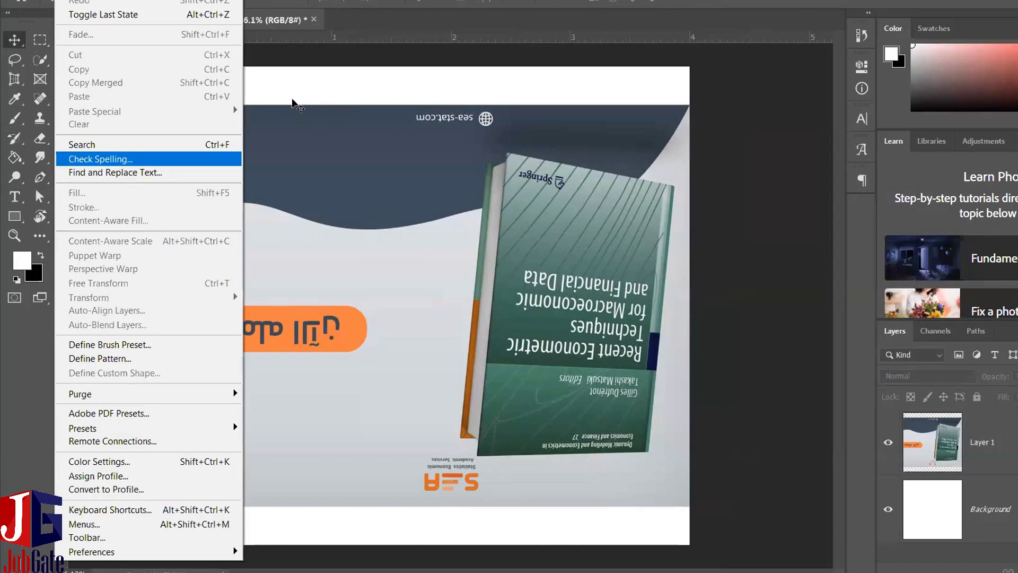
key("alt+i")
key("g")
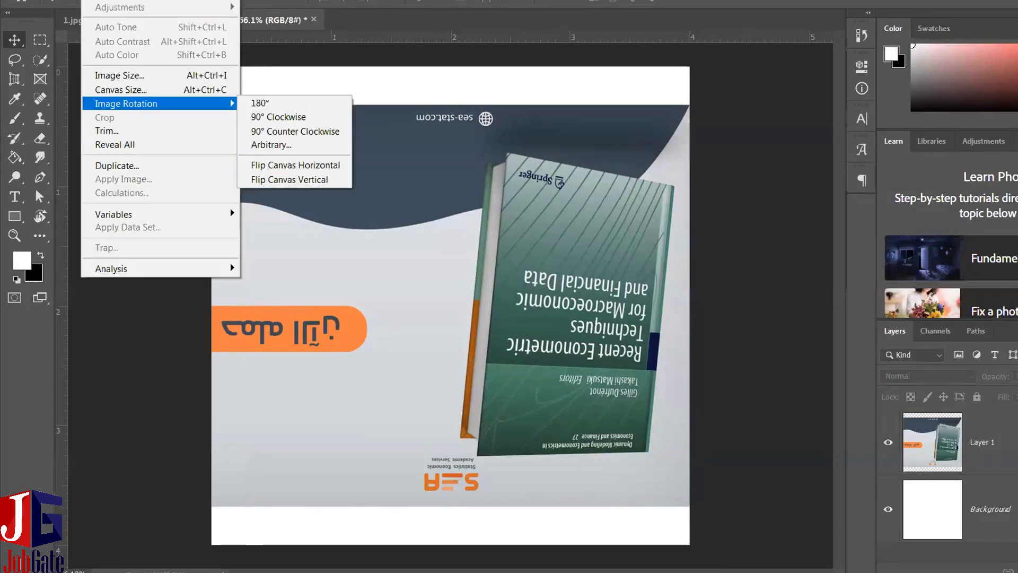
key("Down")
key("Right")
key("Down")
key("Return")
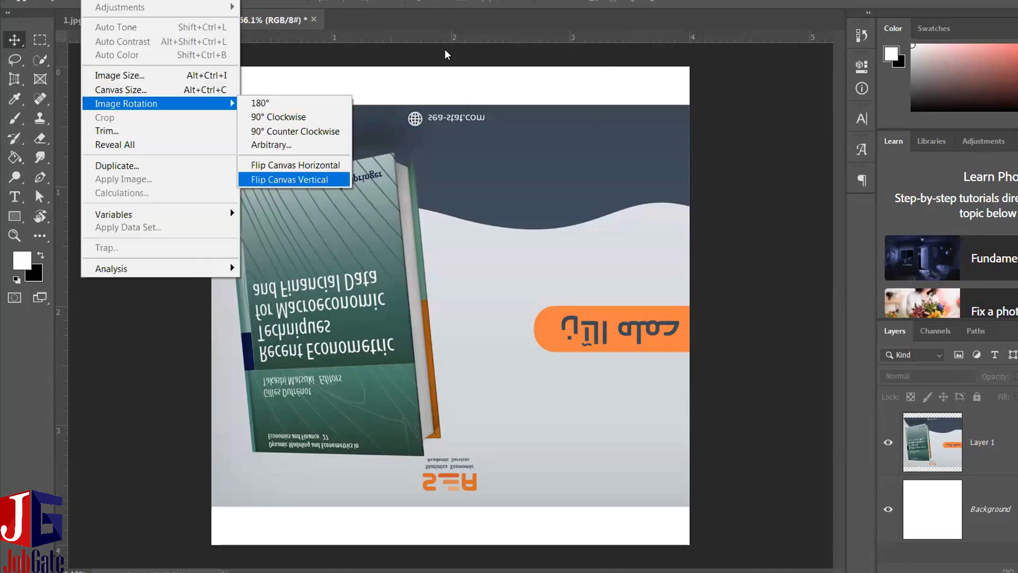
left_click(290, 179)
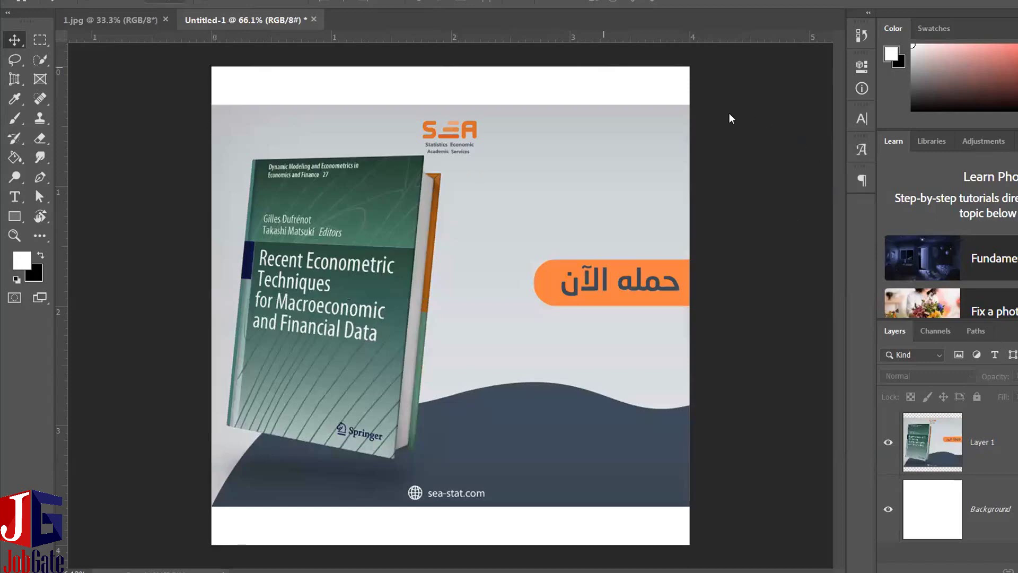
key("ctrl+t")
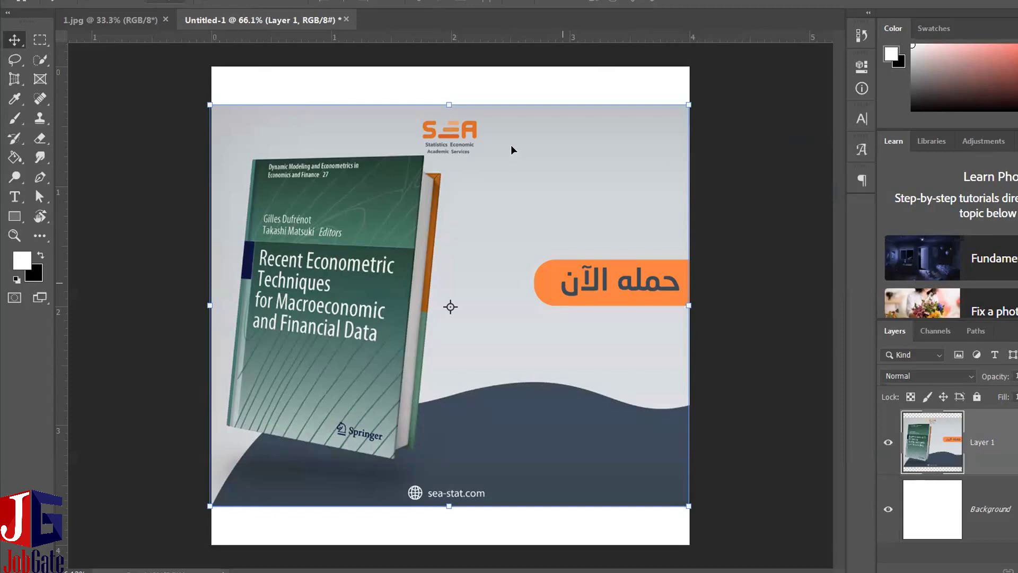
key("ctrl+t")
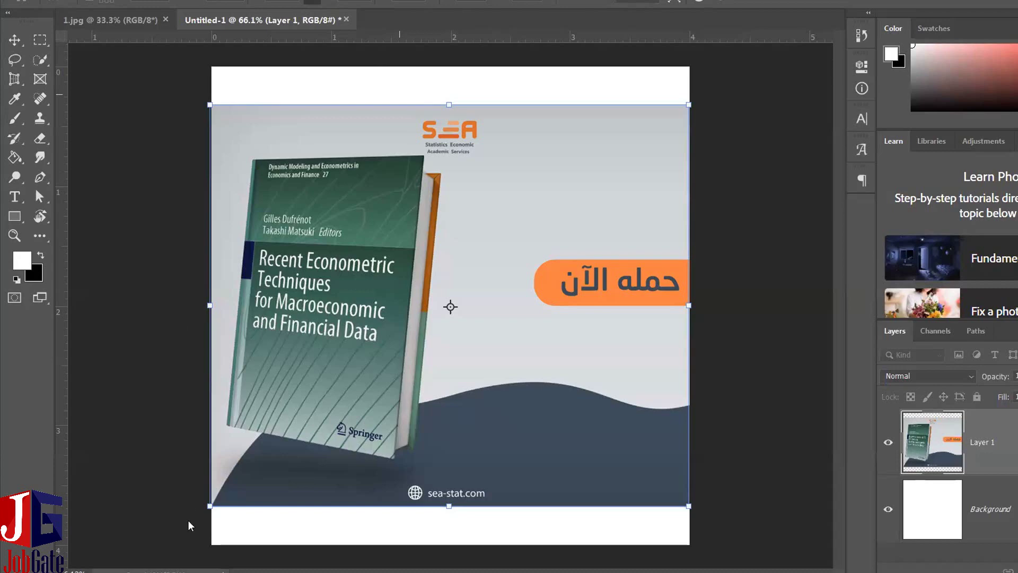
Enable the Use Legacy "New Document" Interface option in the General preferences.
key("alt+e")
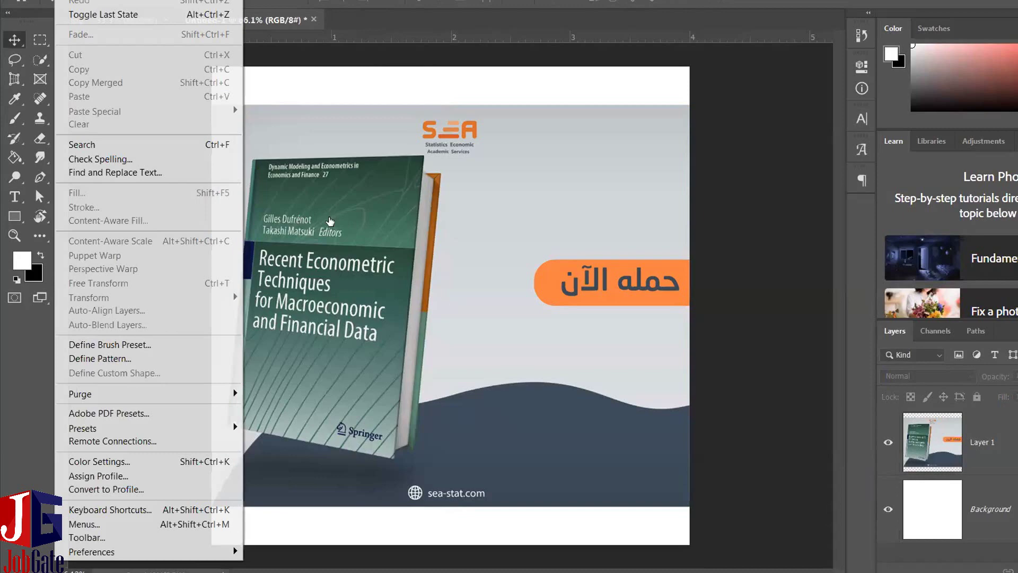
key("n")
key("g")
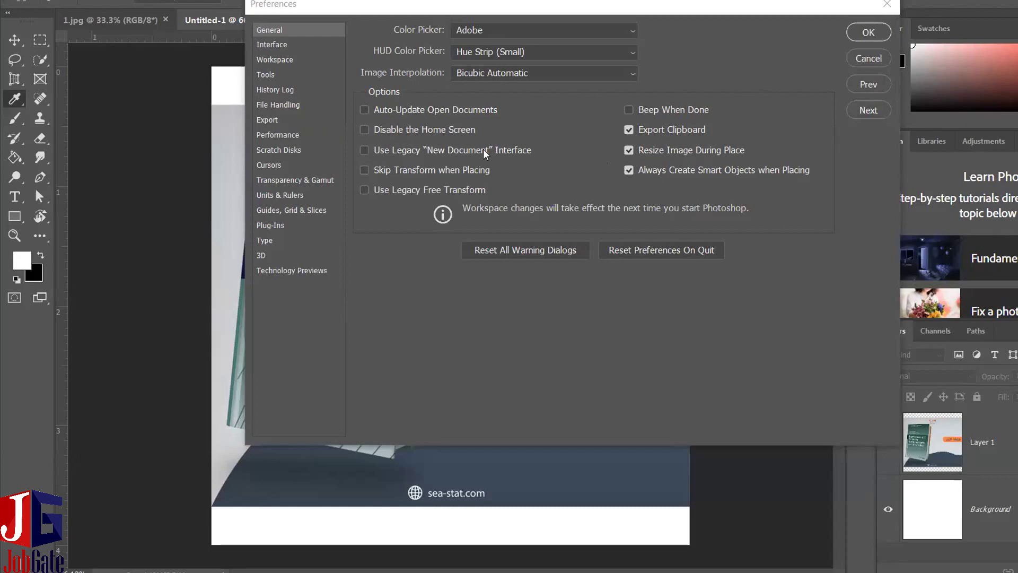
left_click(453, 151)
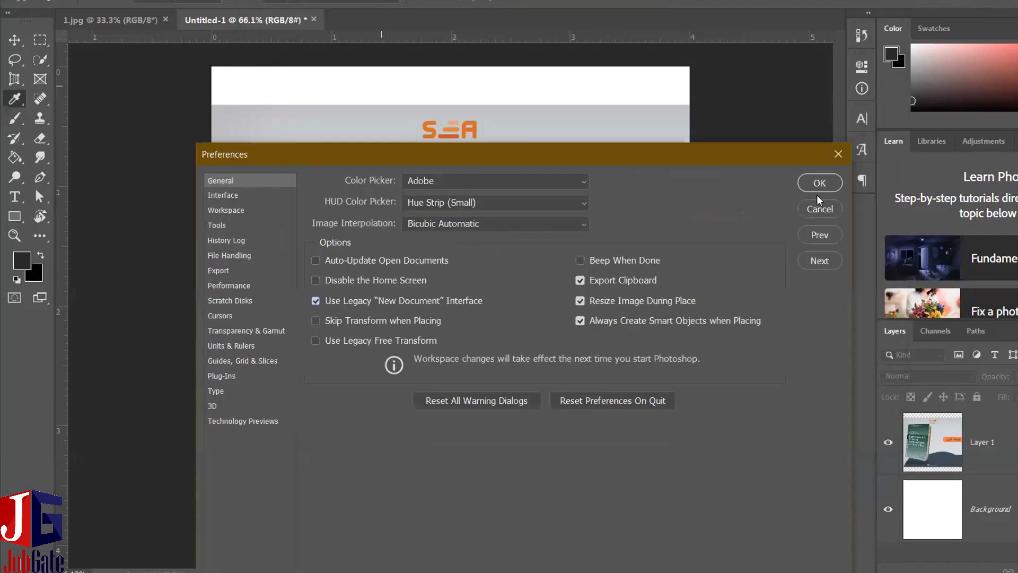
left_click(352, 1)
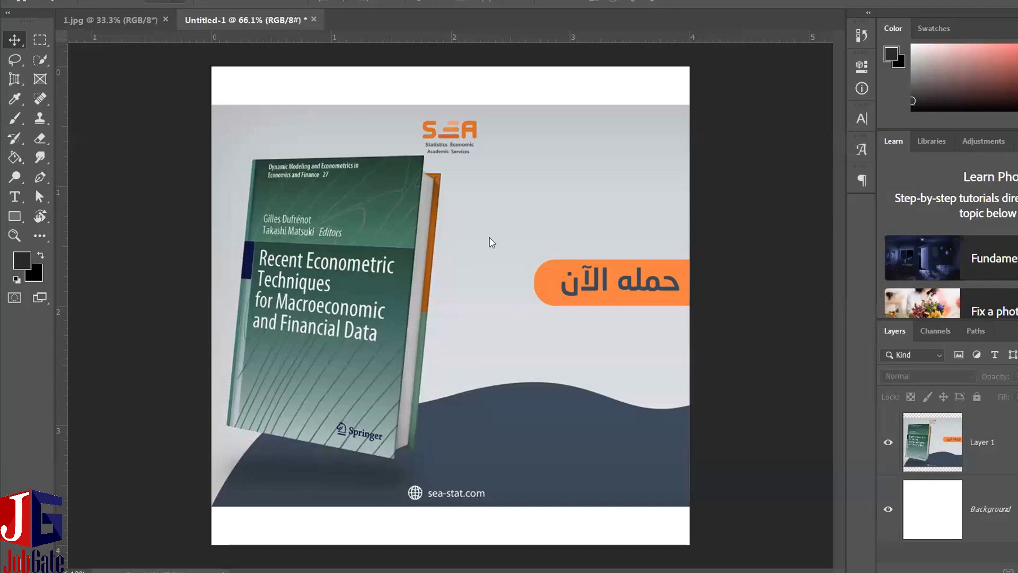
Review the General preferences, then quit the program without saving the changes to Untitled-1.
key("ctrl+k")
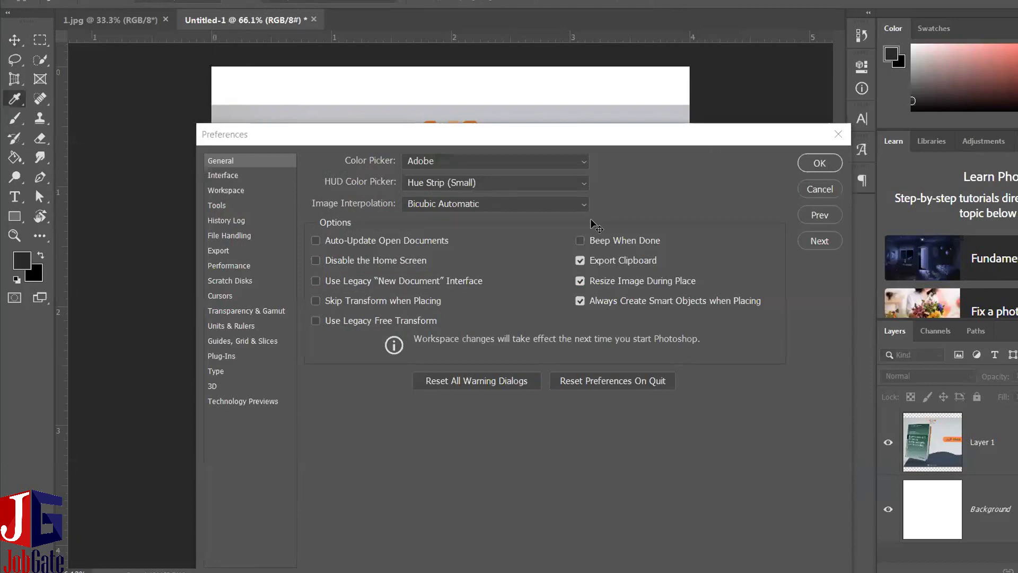
key("Return")
key("ctrl+q")
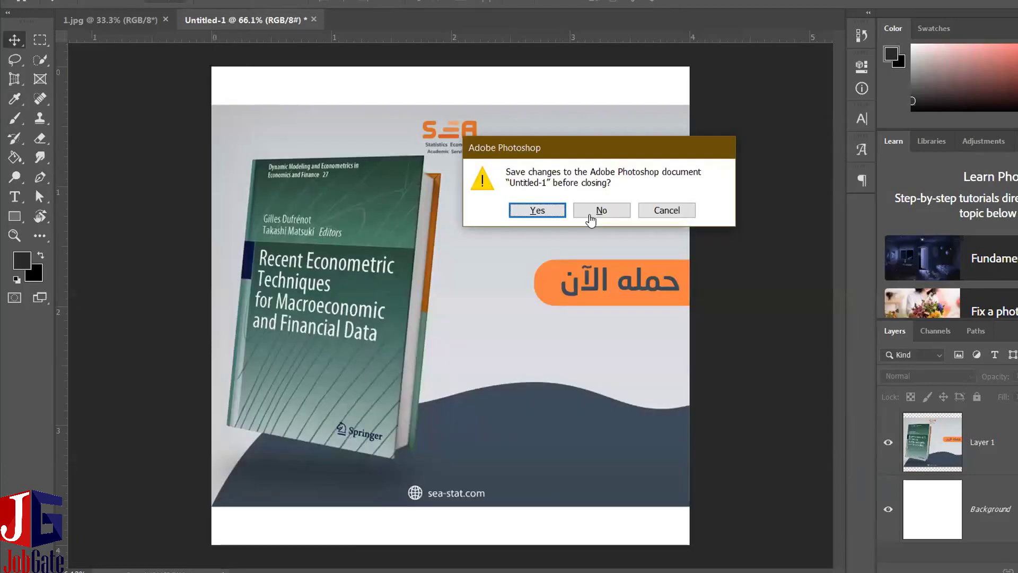
left_click(595, 209)
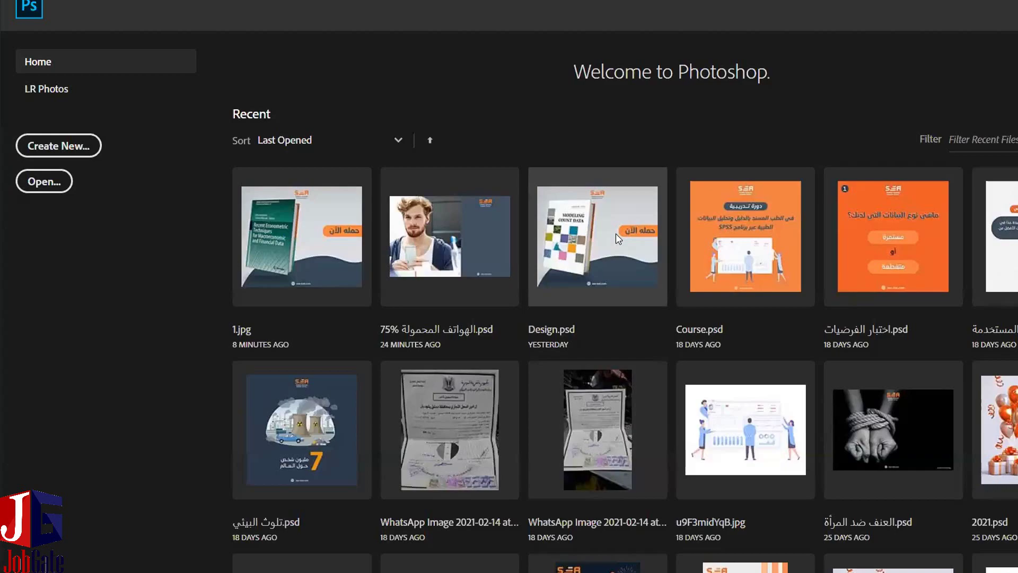
Create a new 1200 × 1200 pixel RGB Color document, 8 bit, at 300 pixels/inch with a white background.
key("super+d")
key("ctrl+n")
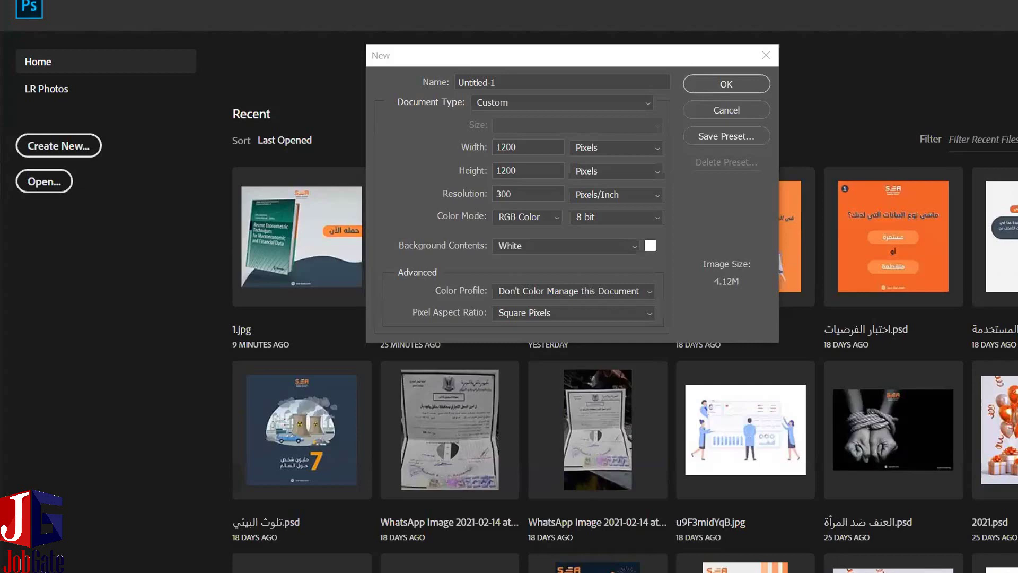
key("Return")
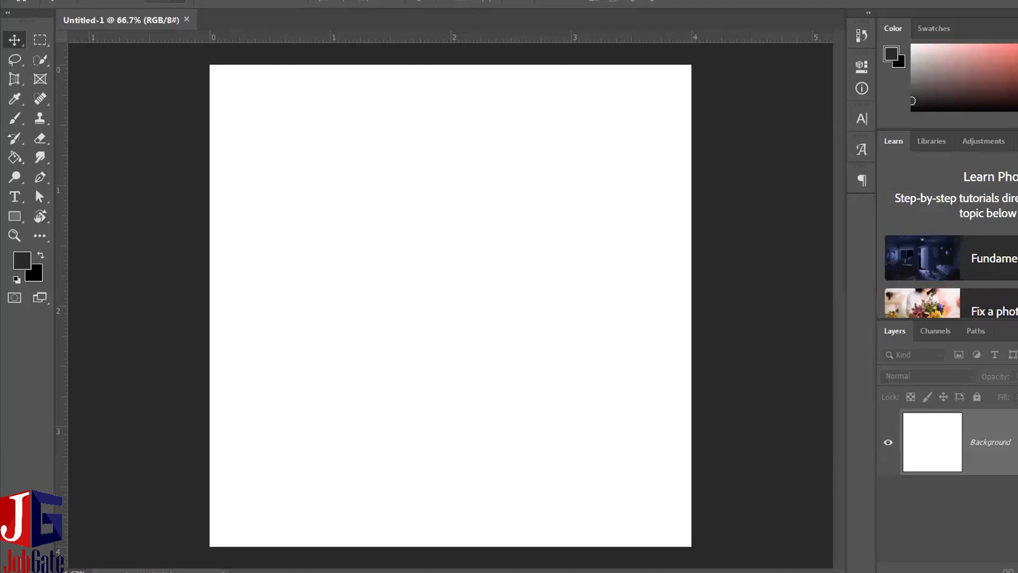
Fill a rectangular selection near the canvas's upper-left corner with green 21e80c at 100% opacity, and deselect it.
key("alt+e")
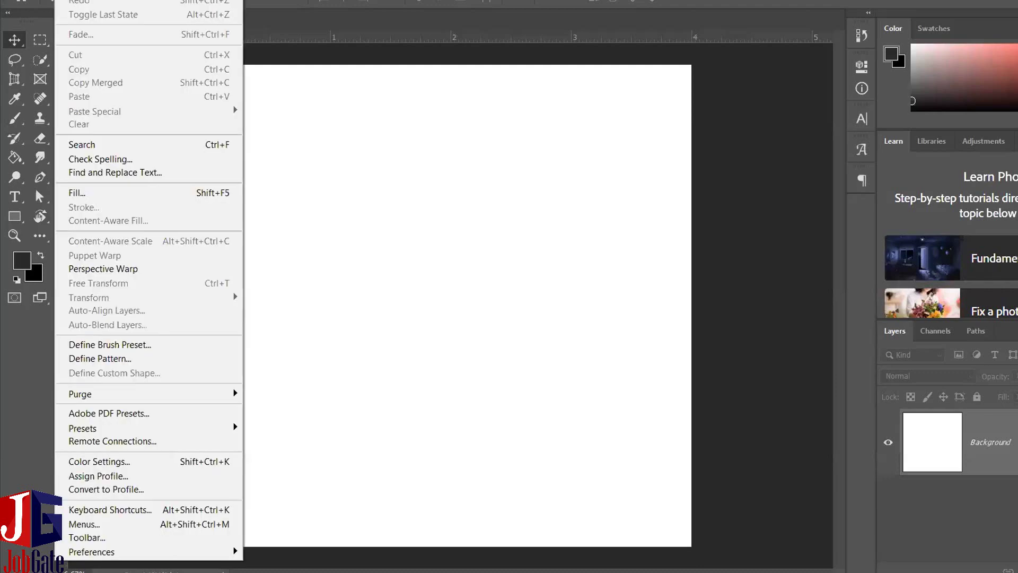
key("Escape")
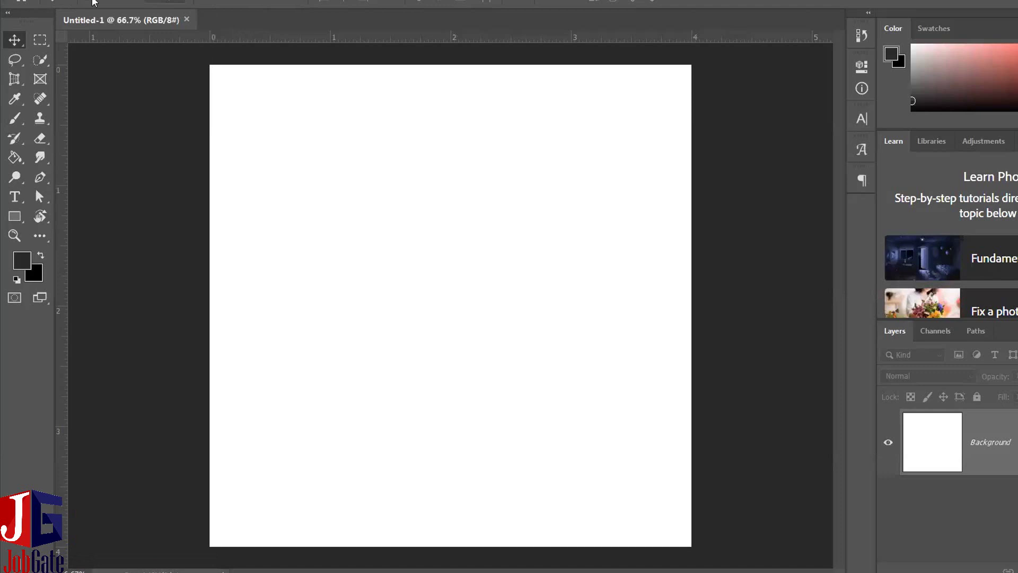
left_click(94, 1)
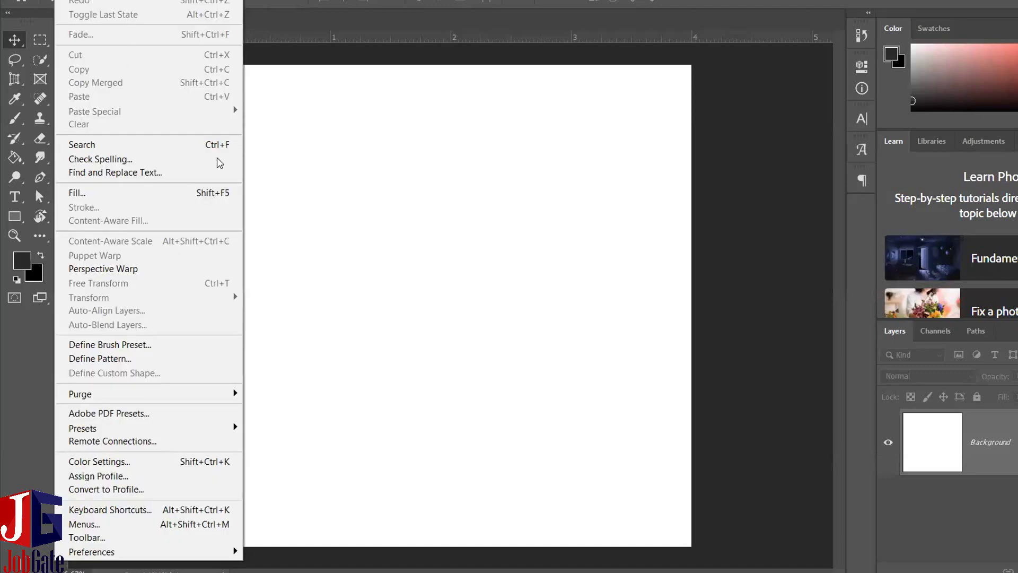
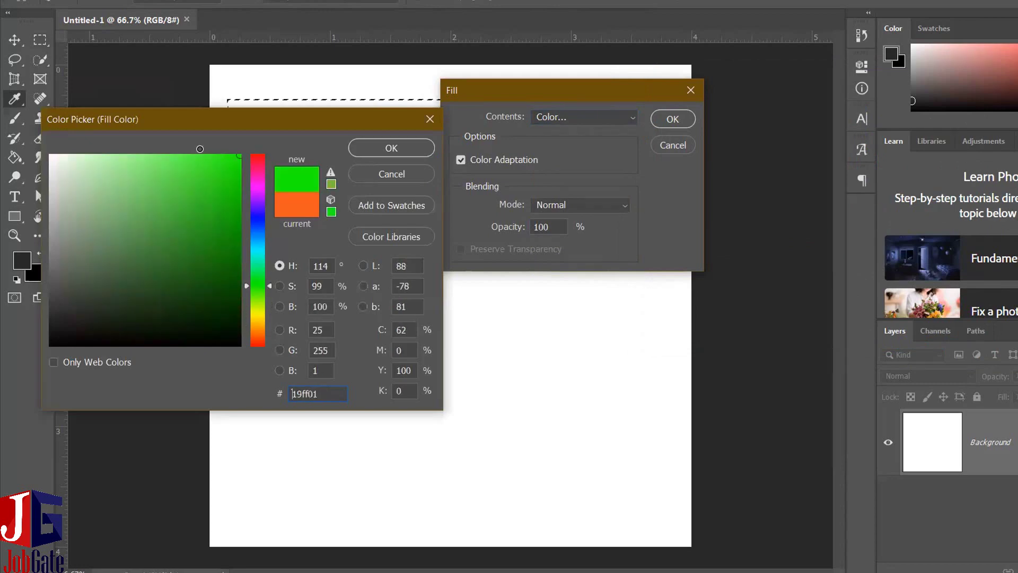
mouse_move(199, 150)
left_mouse_down()
mouse_move(238, 139)
mouse_move(231, 172)
left_mouse_up()
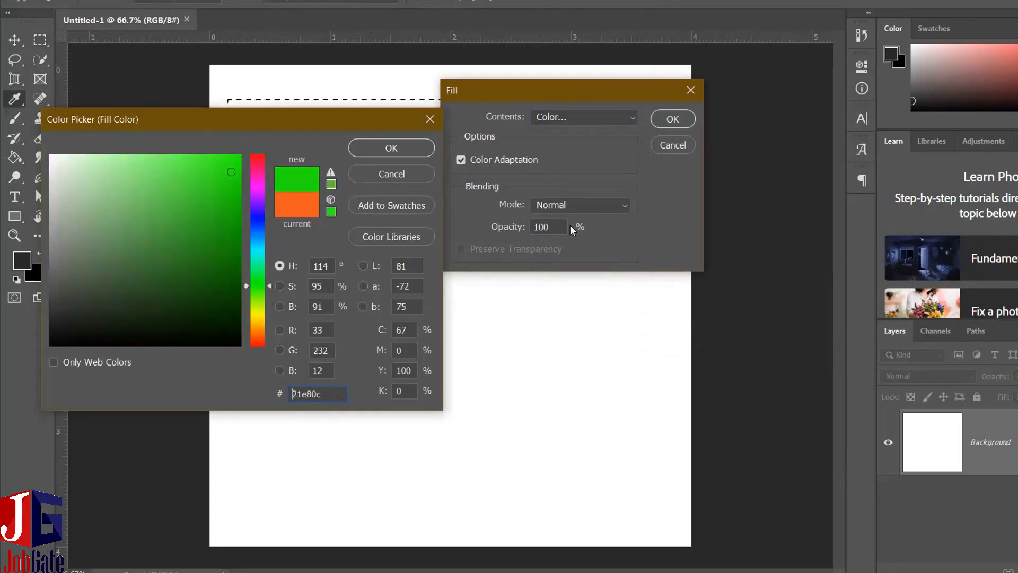
key("Return")
key("Return")
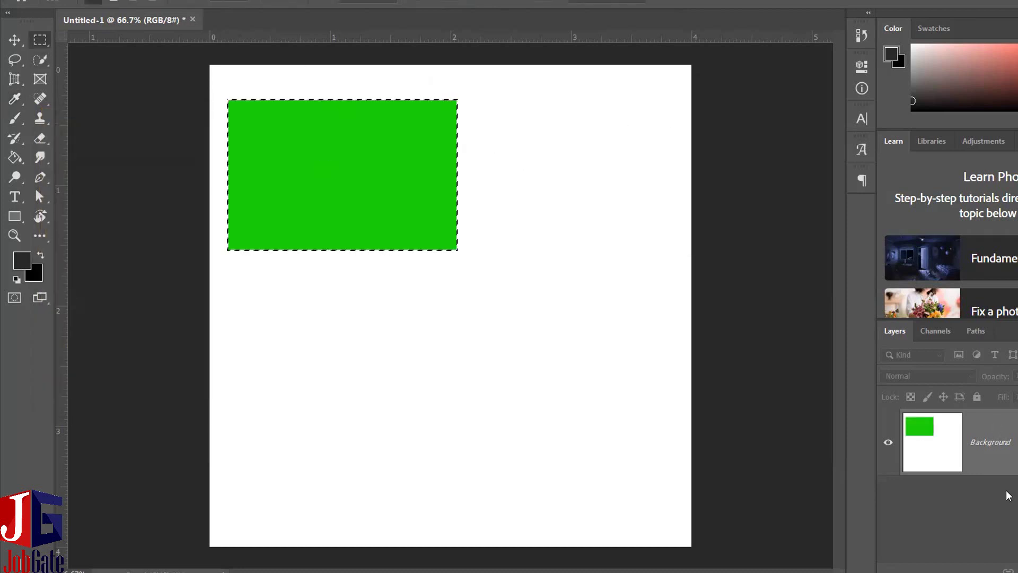
key("ctrl+d")
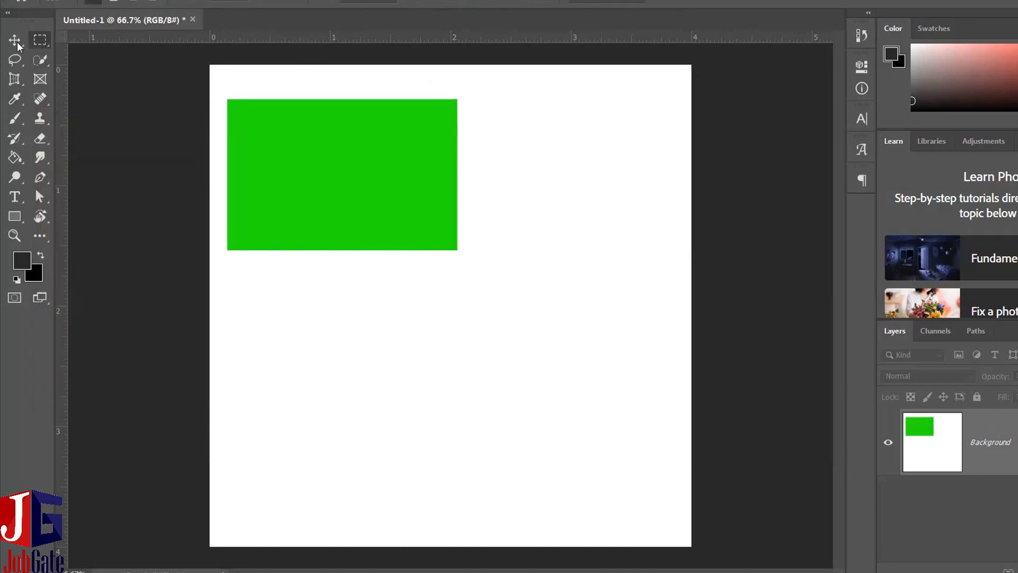
Restore the rectangular selection and move its outline partly below the green rectangle, and convert the Background into a regular layer.
key("ctrl+shift+d")
left_click_drag(394, 151, 419, 313)
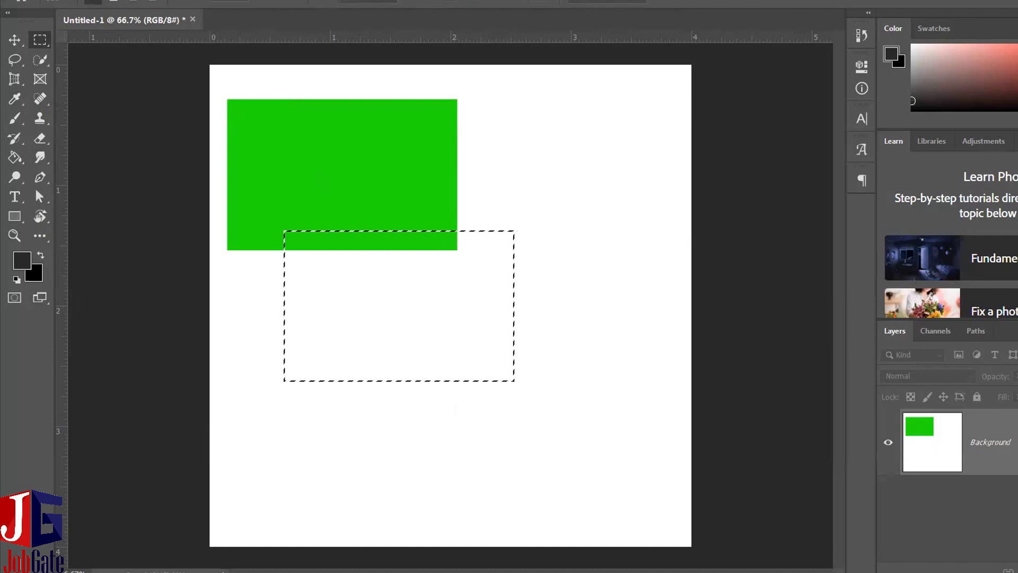
double_click(931, 443, "alt")
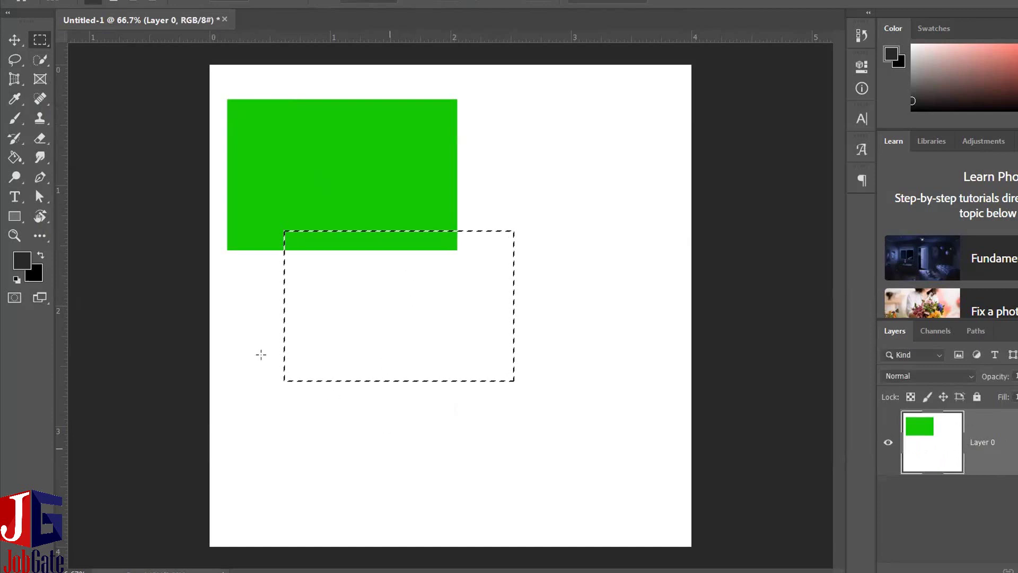
left_click(342, 264)
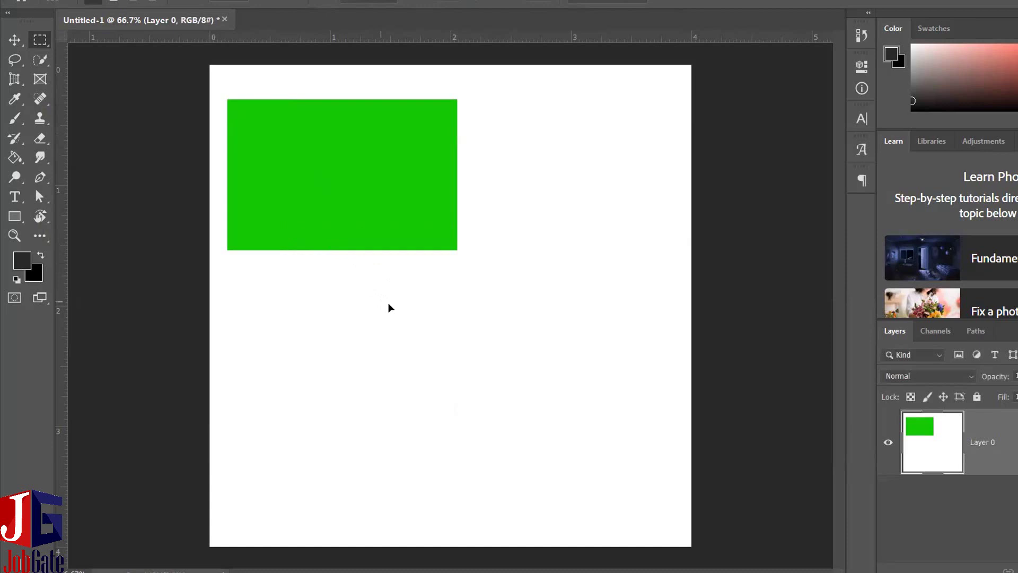
Try moving the whole unlocked layer with the Move tool, and leave the layer in its original position.
key("v")
left_click_drag(385, 299, 271, 274)
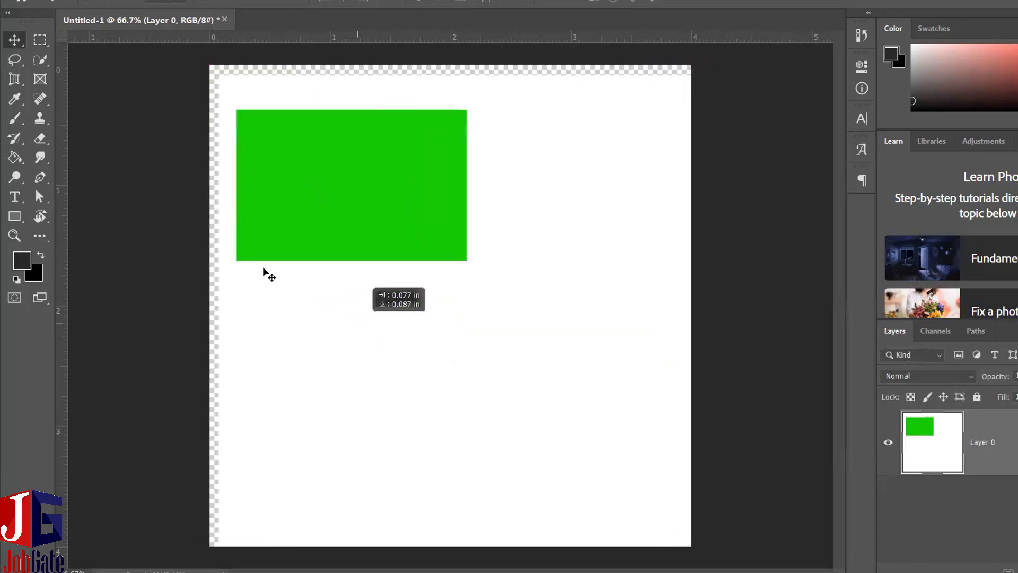
left_click_drag(263, 272, 318, 339)
key("ctrl+t")
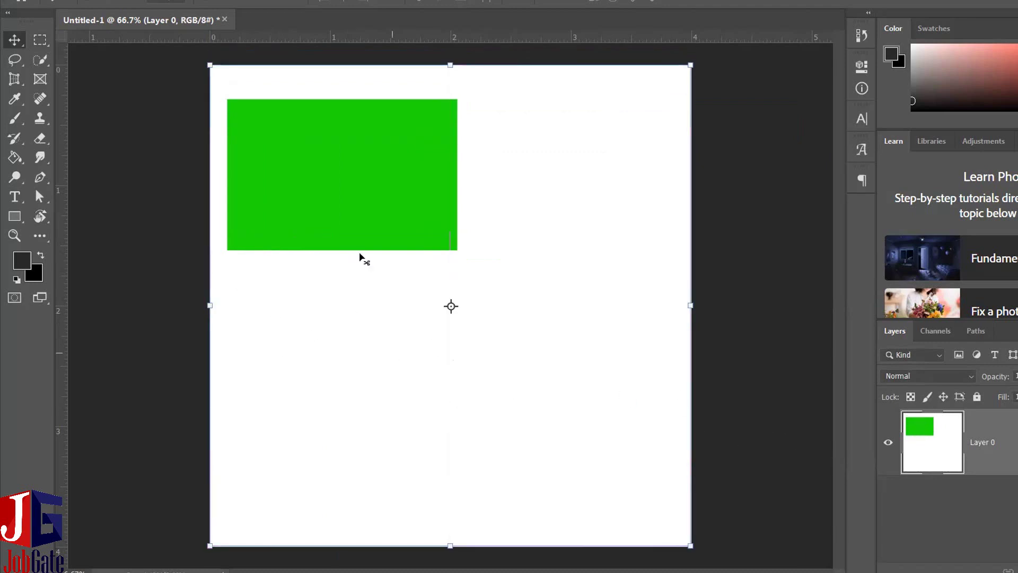
key("ctrl+z")
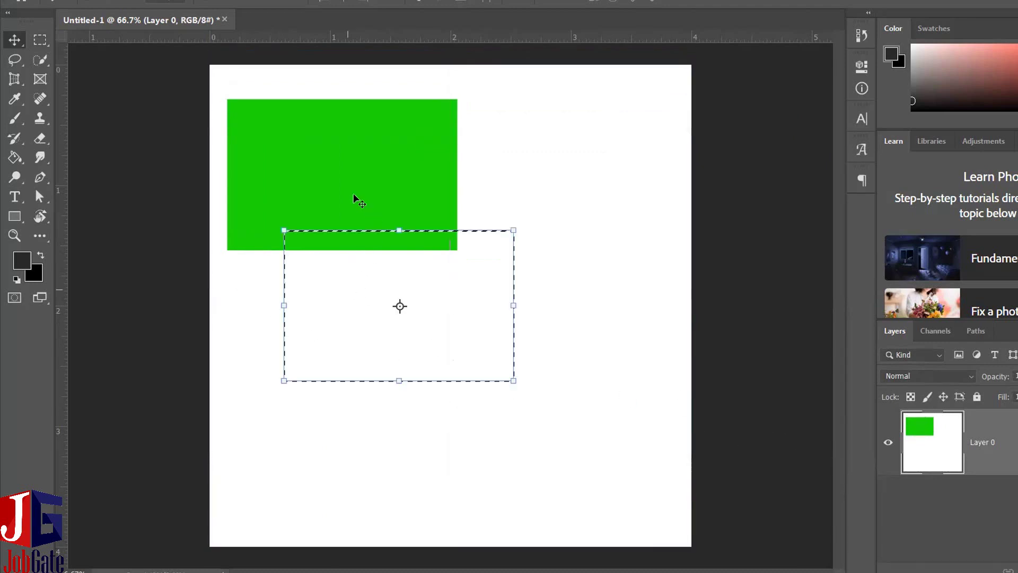
key("ctrl+z")
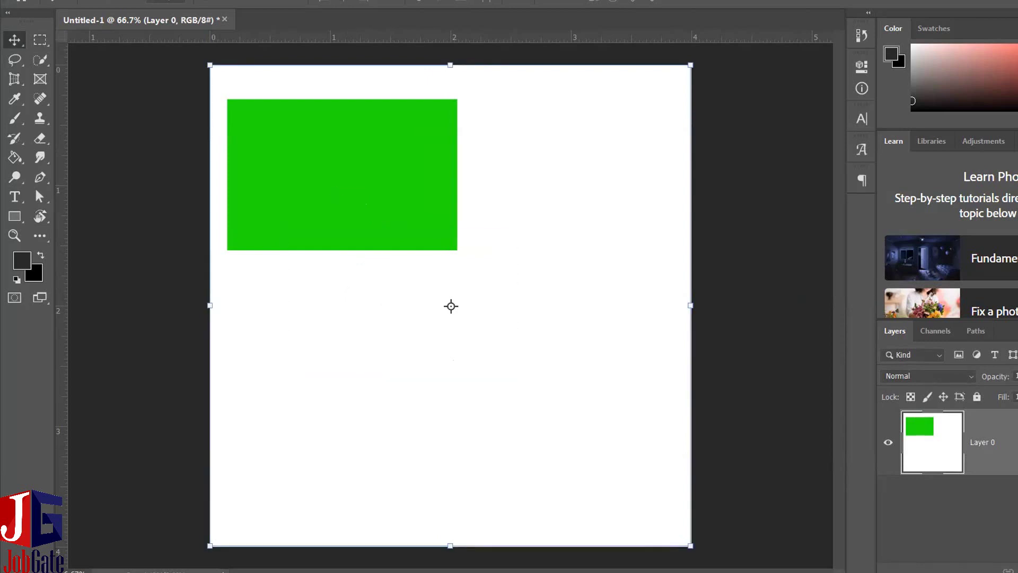
key("Escape")
Add a new empty layer above Layer 0 and choose the Elliptical Marquee Tool.
key("m")
key("ctrl+shift+alt+n")
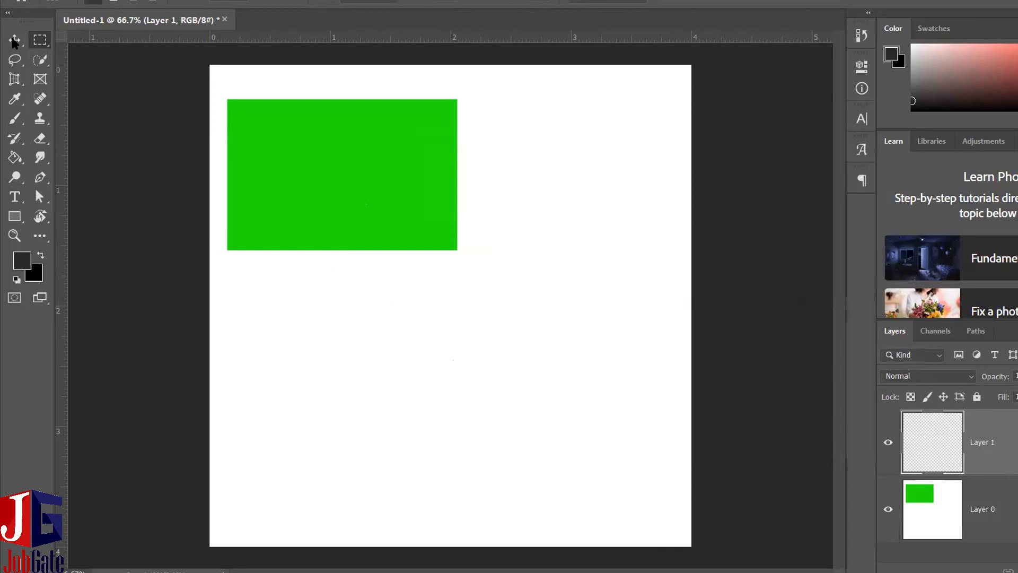
key("v")
key("w")
right_click(40, 44)
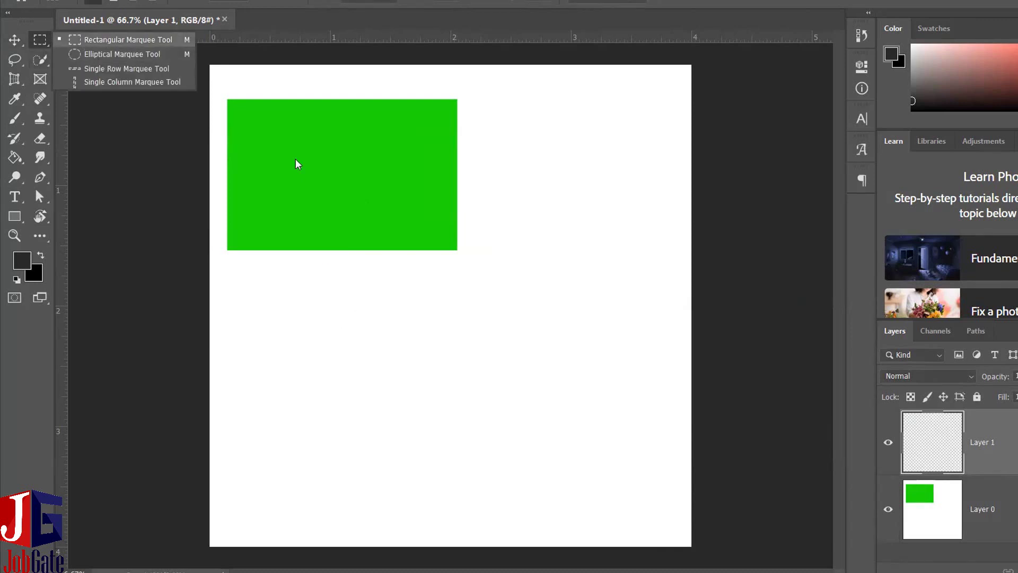
key("shift+m")
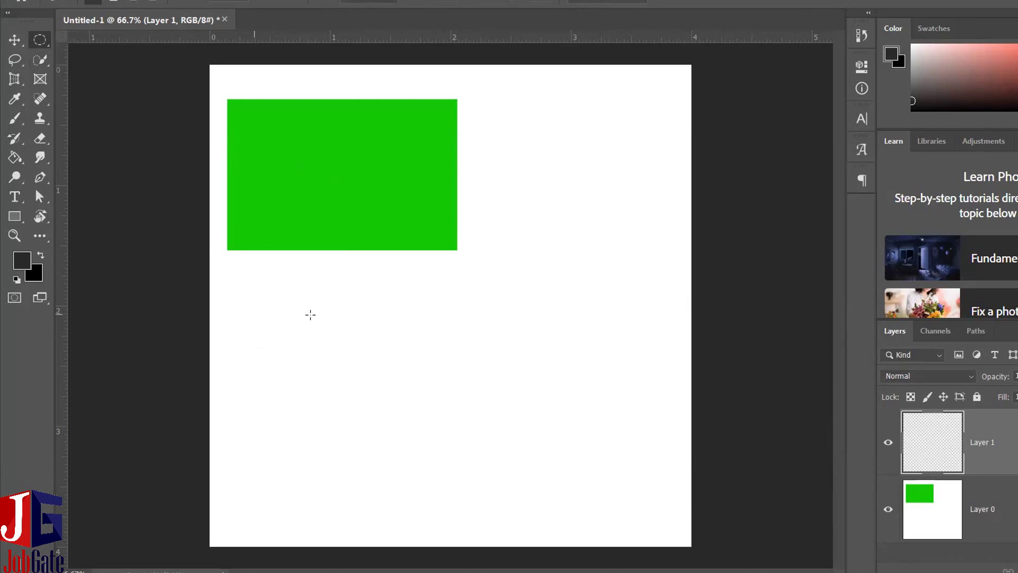
Try drawing a circular selection overlapping the green rectangle's lower-left corner and transforming its contents on Layer 0.
left_click_drag(284, 287, 380, 316)
key("ctrl+d")
left_click_drag(323, 324, 378, 361)
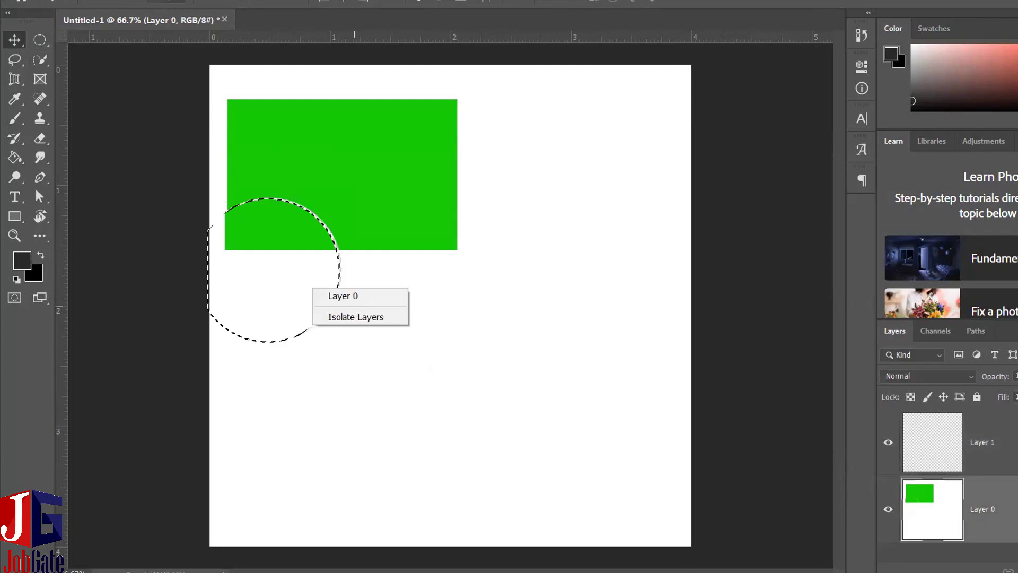
left_click(334, 295)
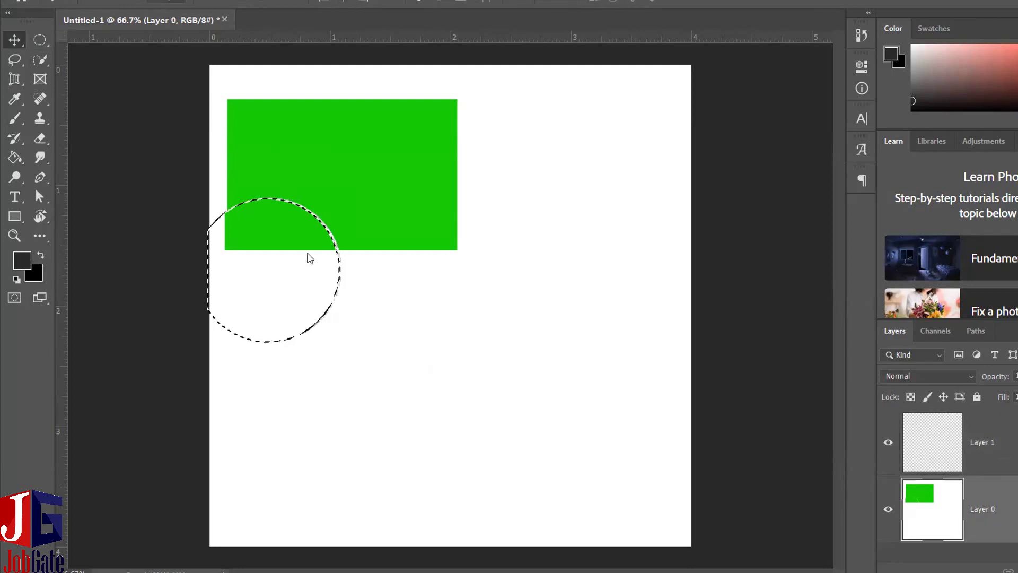
key("ctrl+t")
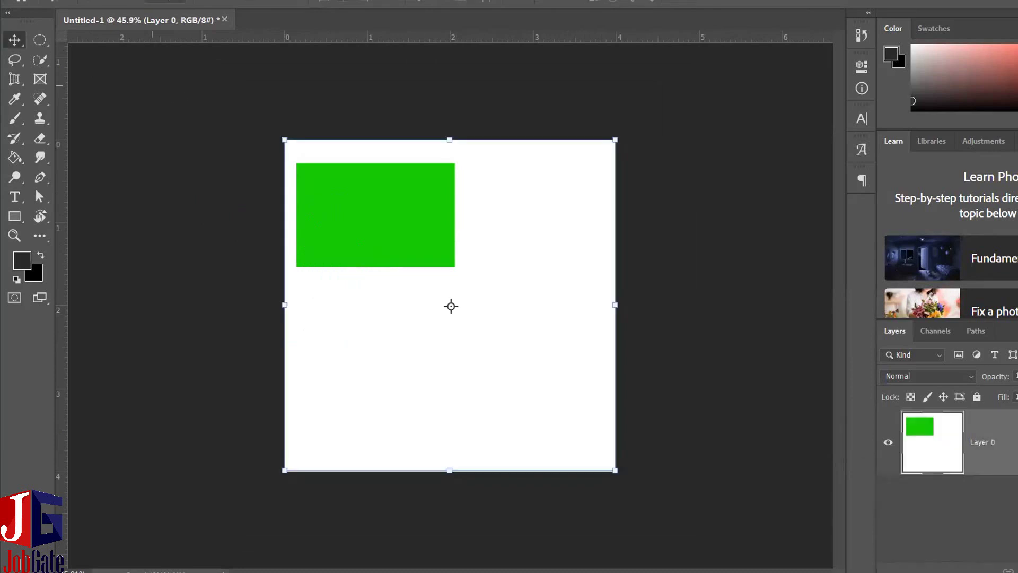
key("Escape")
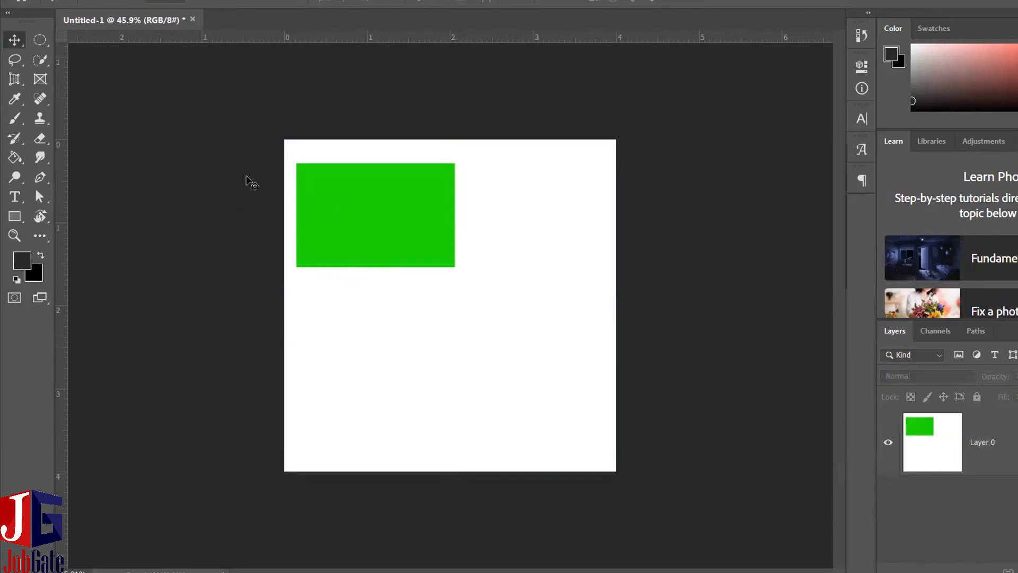
Add a new layer and draw a curved arrow and a thin feathered arrow below the green rectangle with the Custom Shape tool.
key("ctrl+shift+alt+n")
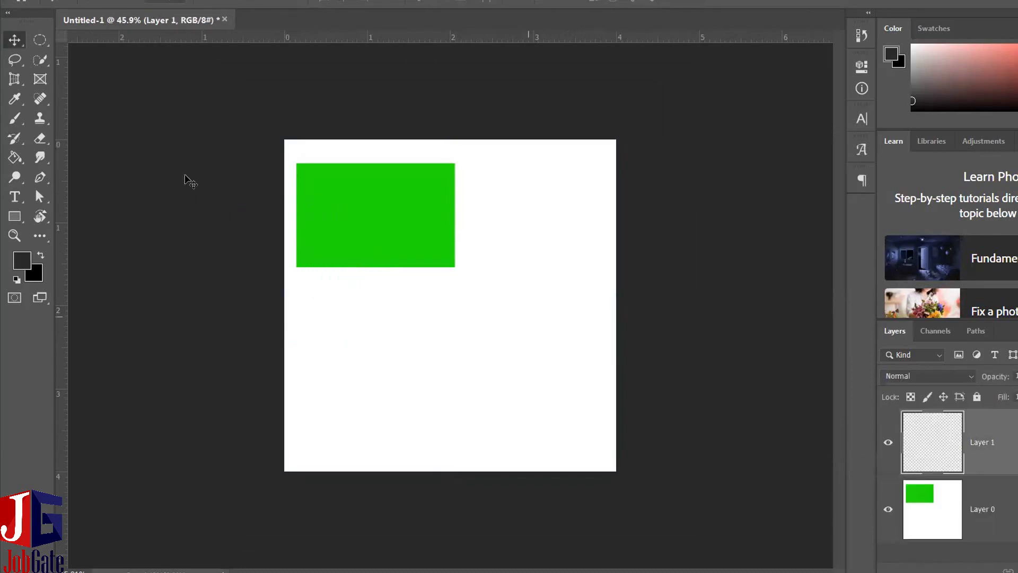
left_click(18, 219)
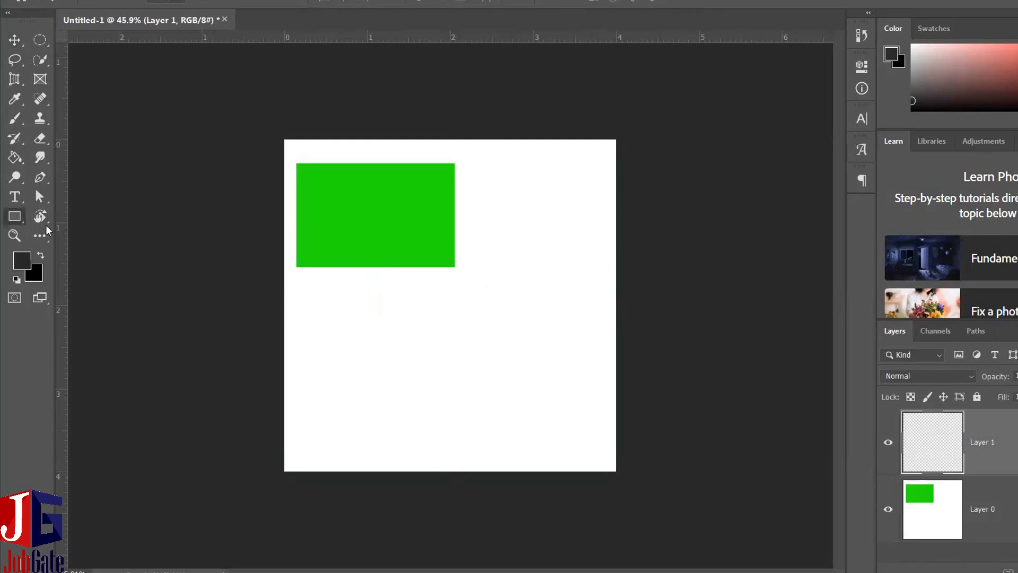
right_click(19, 218)
left_click_drag(320, 296, 399, 381)
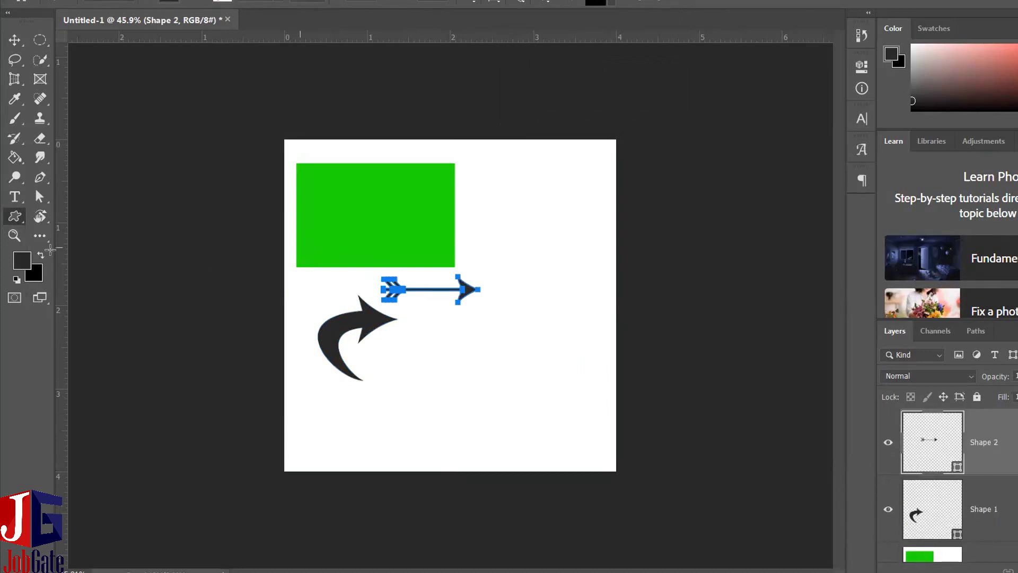
Choose the Elliptical Marquee Tool and open the recently used image 1.jpg.
left_click(40, 40)
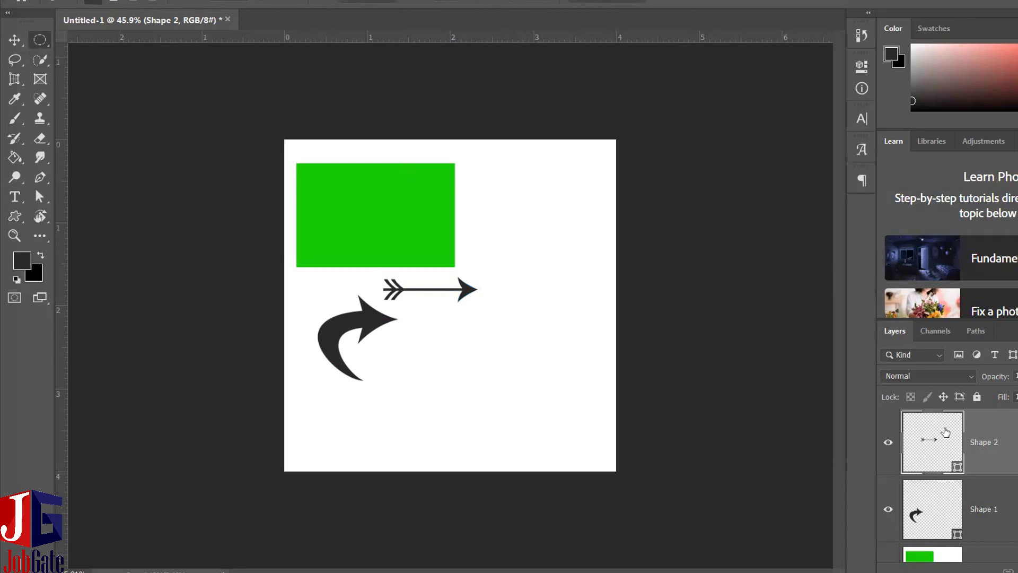
scroll(945, 432, "down", 1)
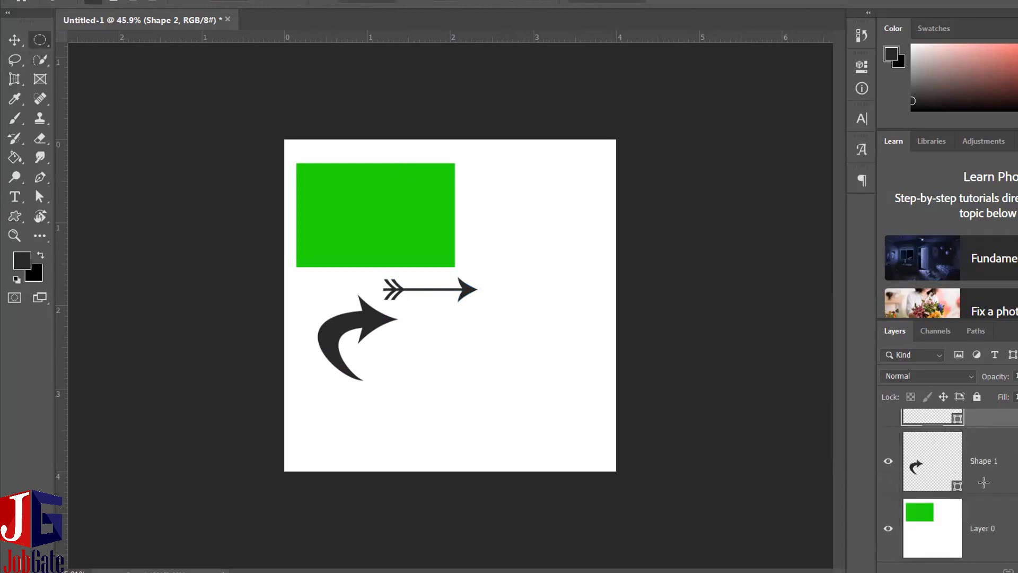
scroll(983, 482, "up", 1)
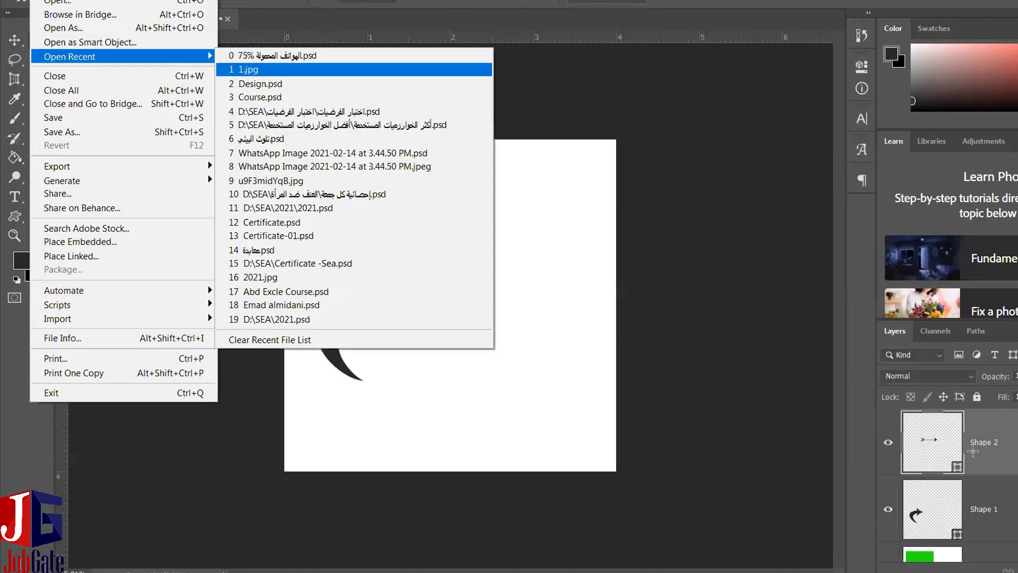
key("Return")
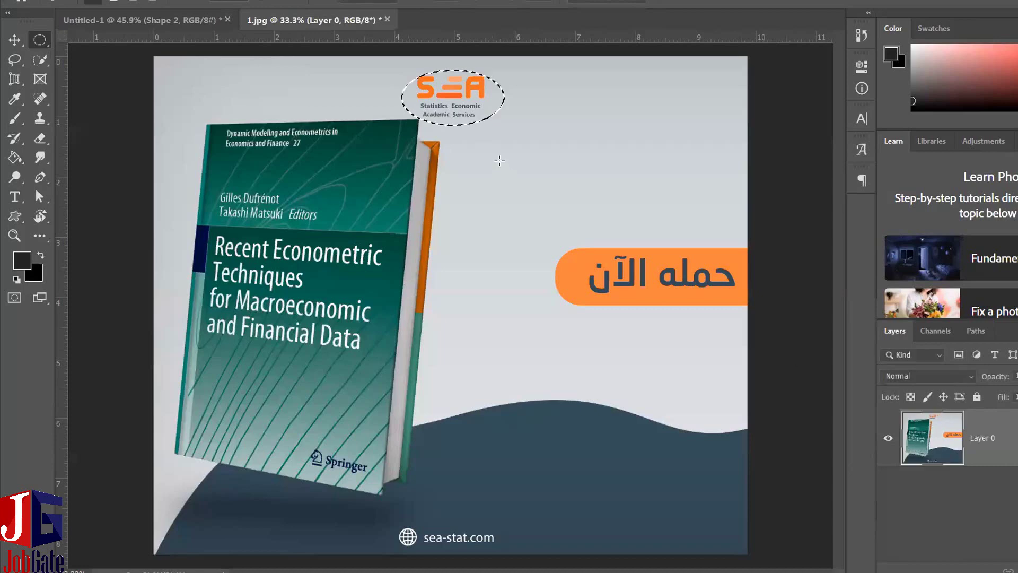
Replace the SEA logo inside an elliptical selection on a duplicate of Layer 0 with a Content-Aware fill.
left_click_drag(924, 414, 481, 131)
key("ctrl+d")
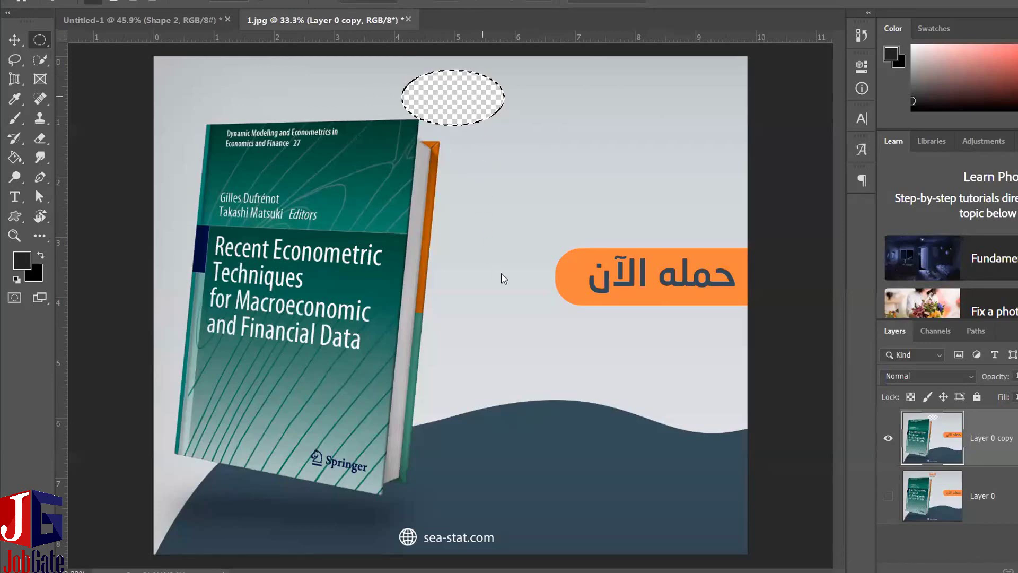
right_click(580, 124)
key("Return")
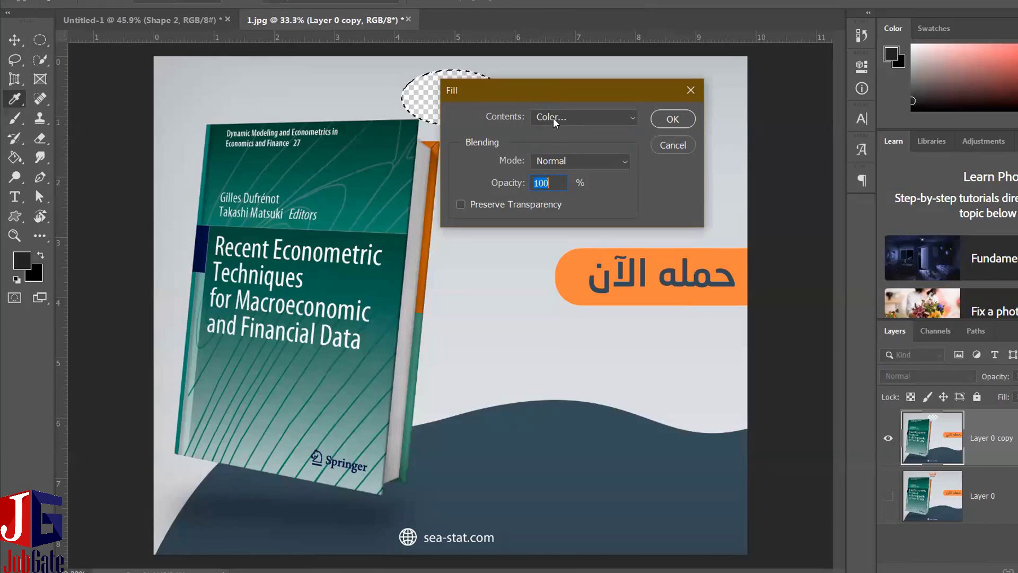
left_click(554, 121)
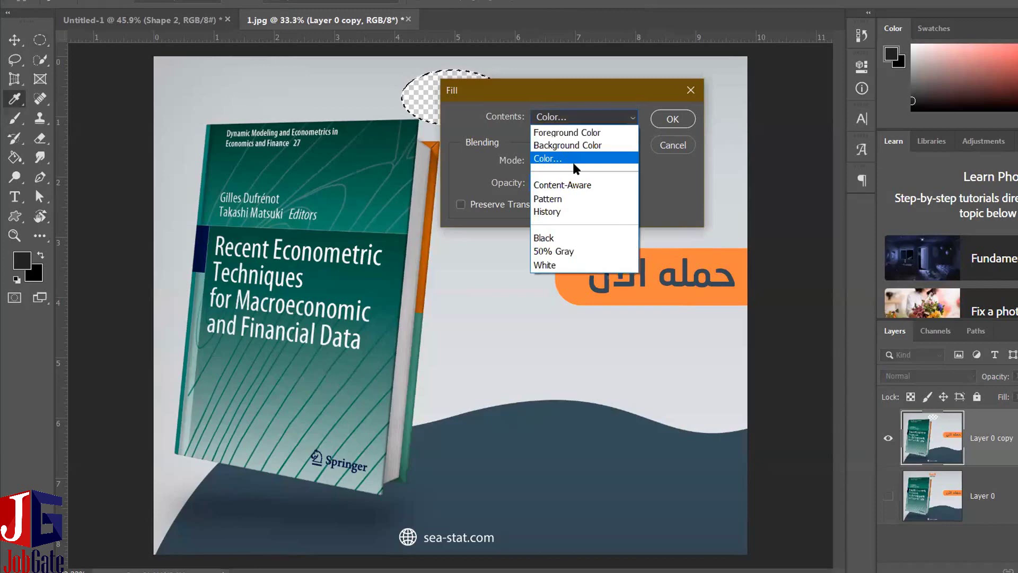
left_click(589, 186)
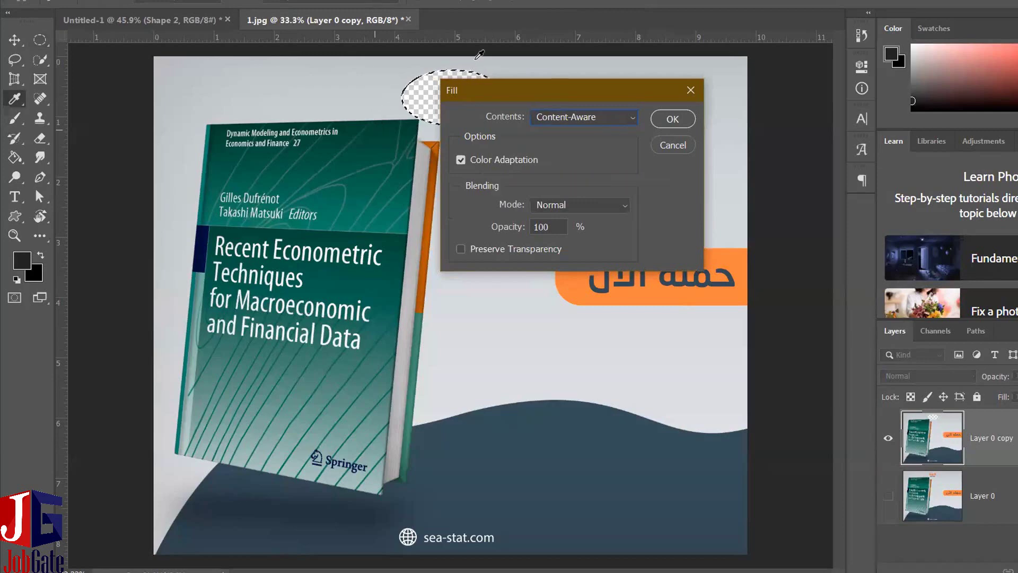
left_click(675, 114)
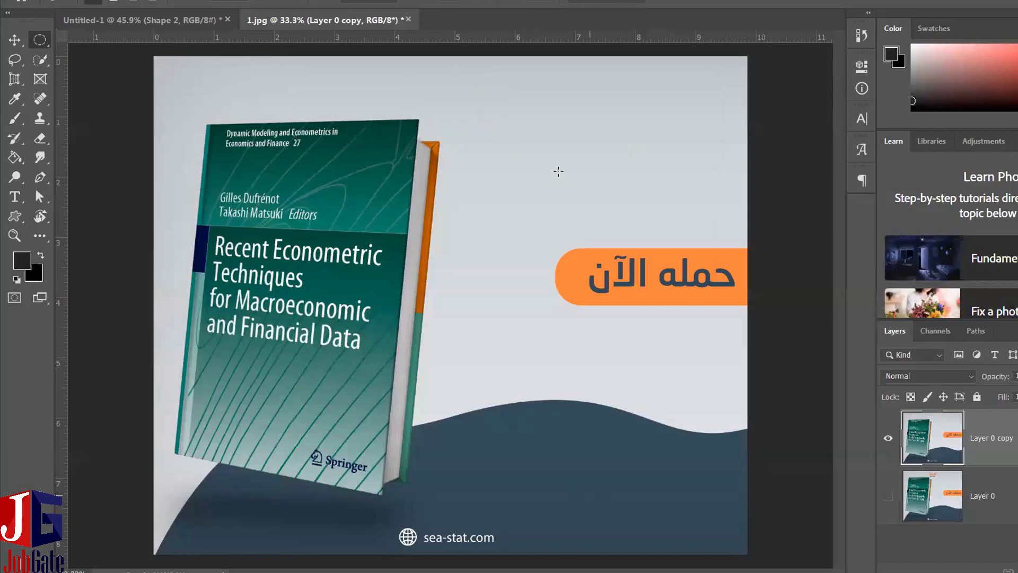
Blend the edges of the filled logo area above the book with a 43 px Spot Healing Brush stroke around it.
scroll(615, 116, "up", 5)
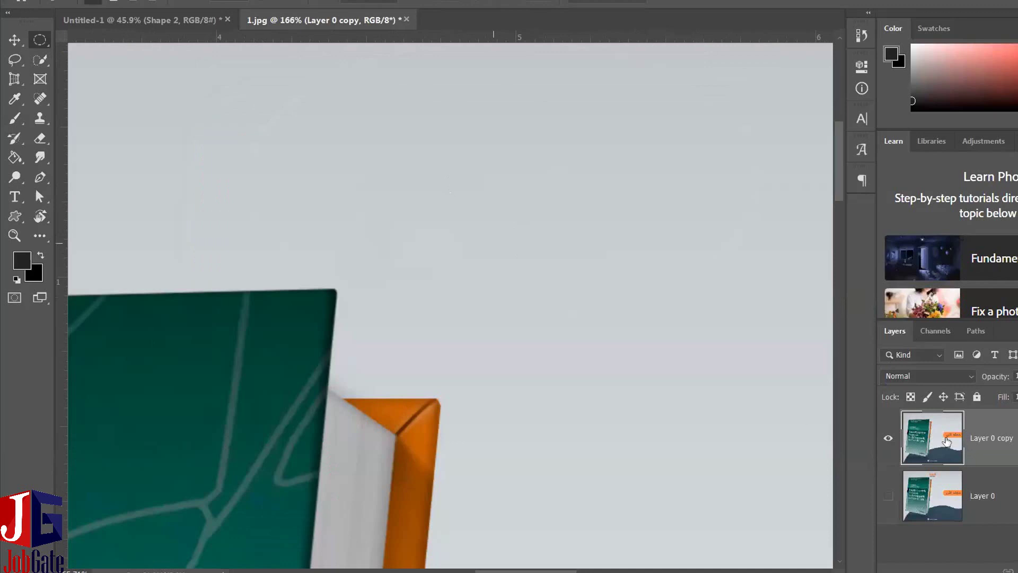
key("ctrl+minus")
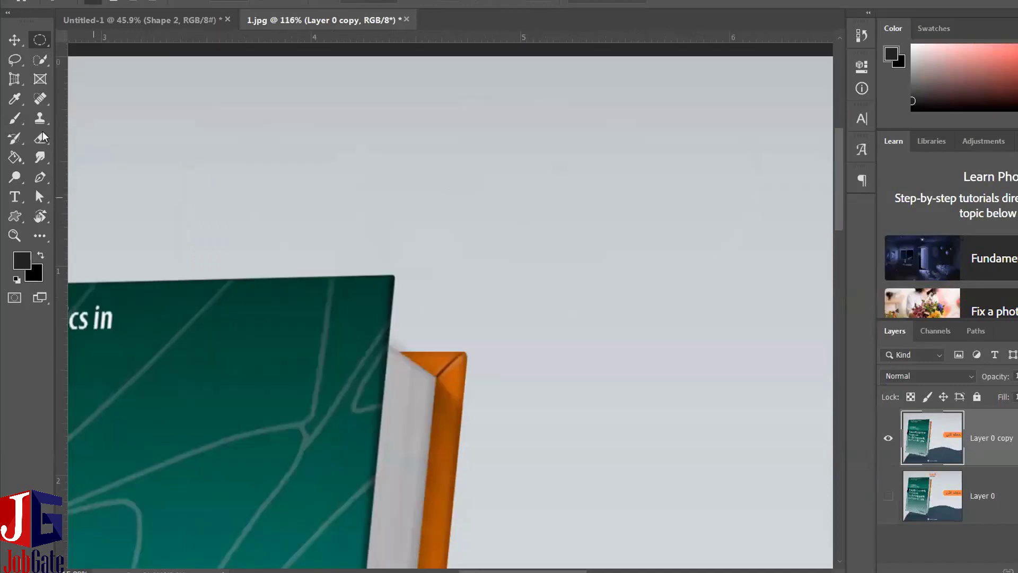
left_click(41, 101)
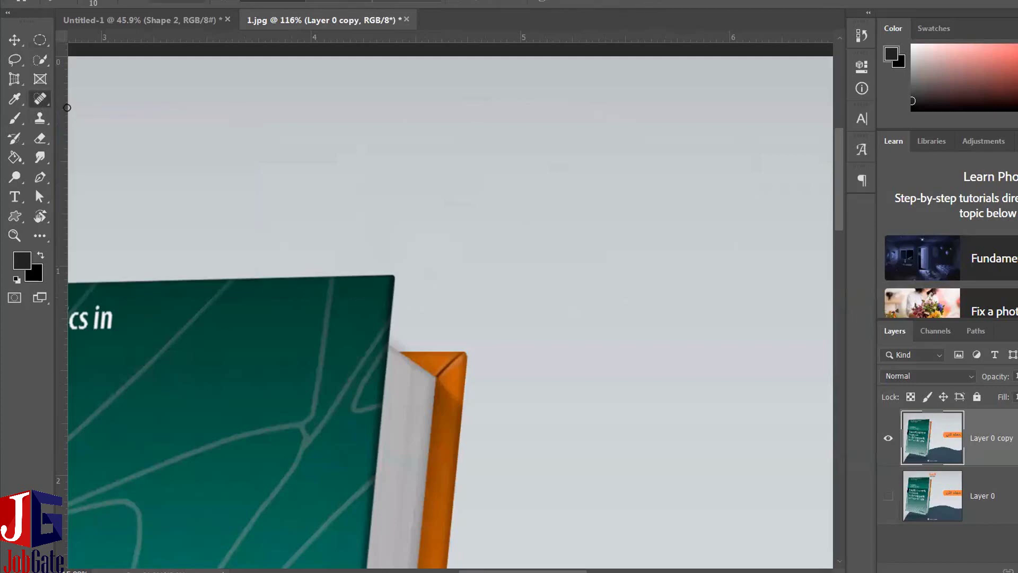
right_click(400, 182)
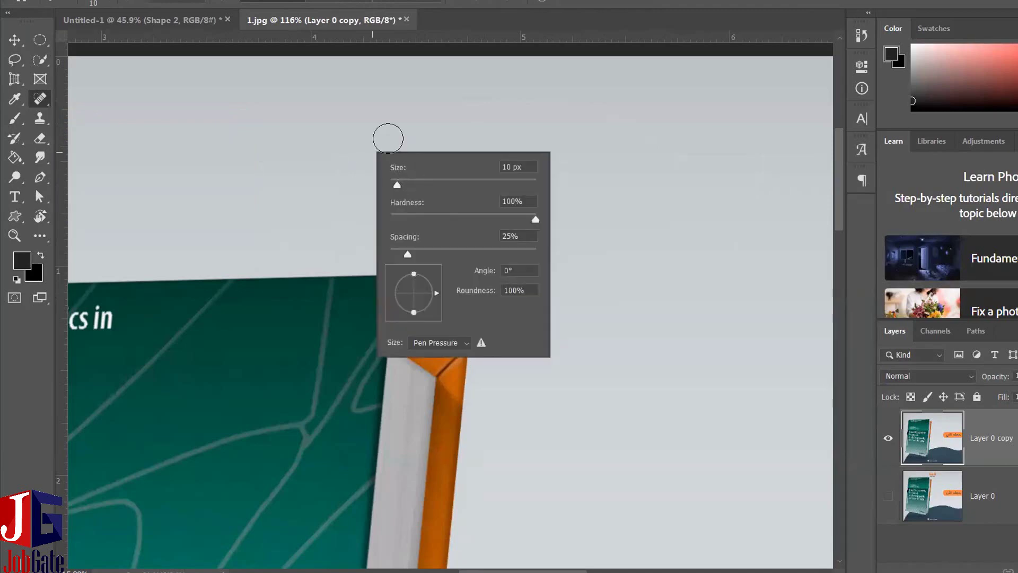
key("Up")
key("Up")
key("Up")
key("Up")
key("Up")
key("Up")
key("Up")
key("Up")
key("Up")
key("Up")
key("Up")
key("Up")
key("Up")
key("Up")
key("Up")
key("Up")
key("Up")
key("Up")
key("Up")
key("Up")
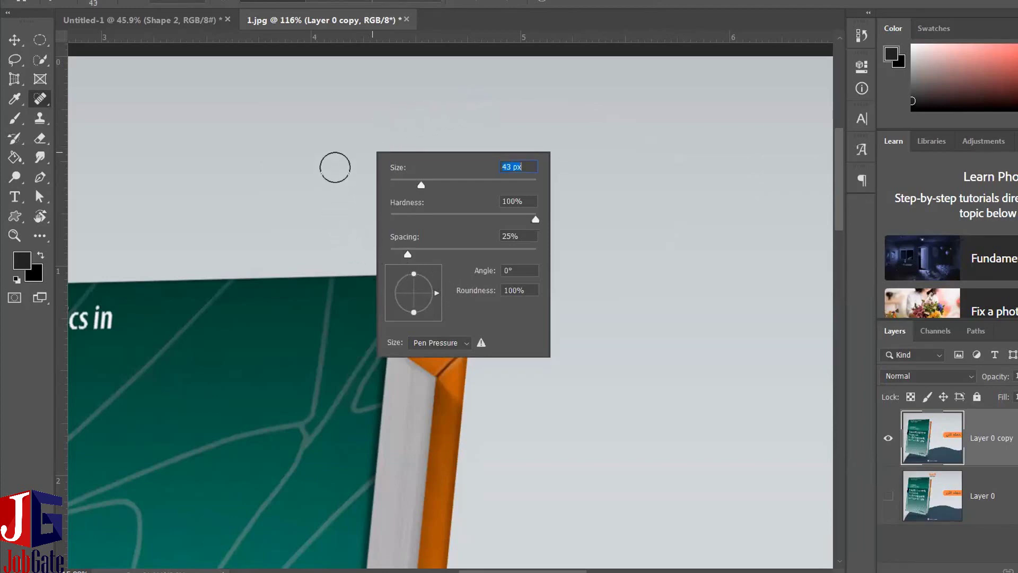
left_click_drag(380, 137, 532, 301)
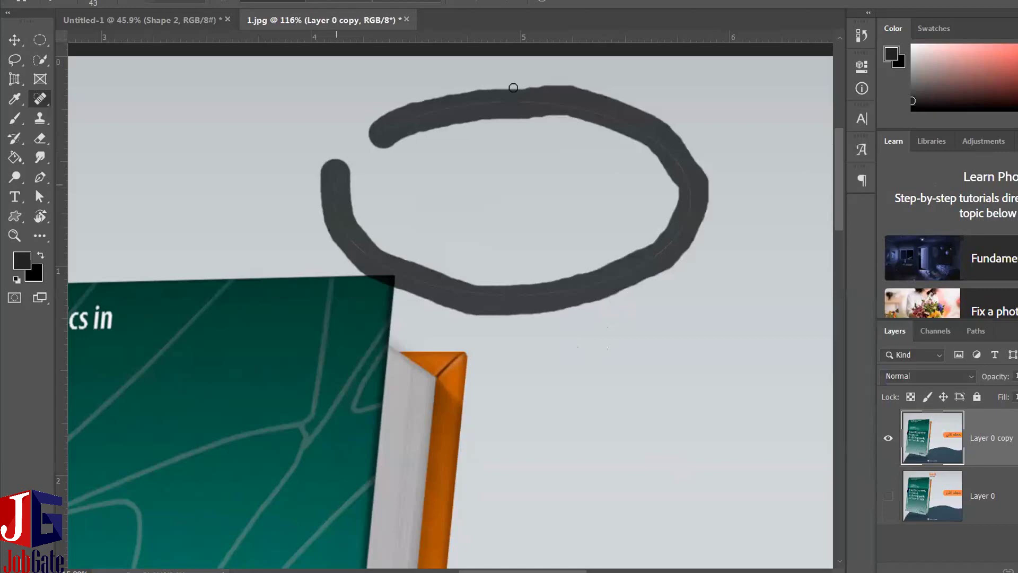
key("ctrl+0")
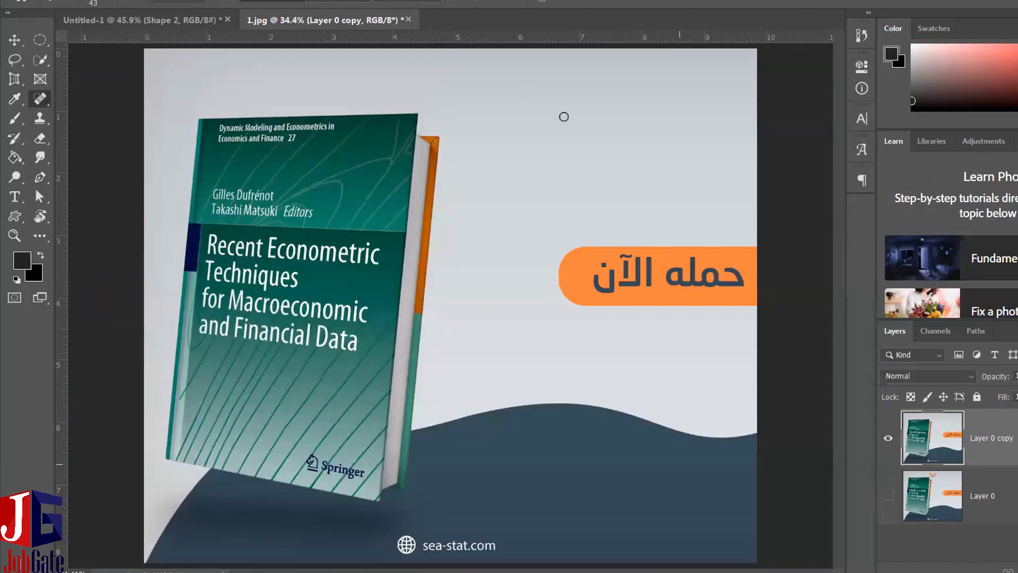
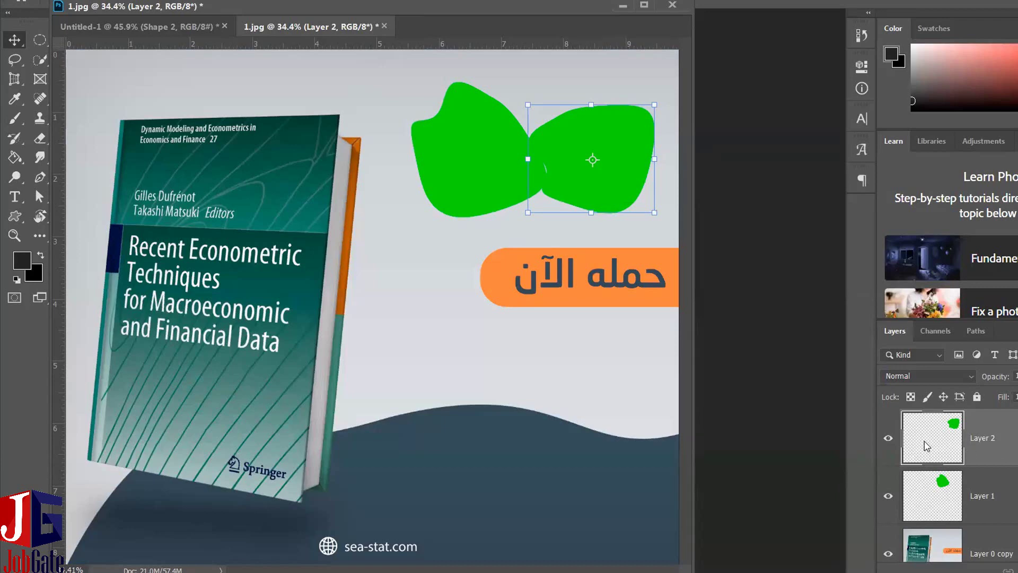
Load the green shape on Layer 2 as a selection, try a 5 px outside stroke on it, and undo the stroke.
left_click(604, 159, "ctrl")
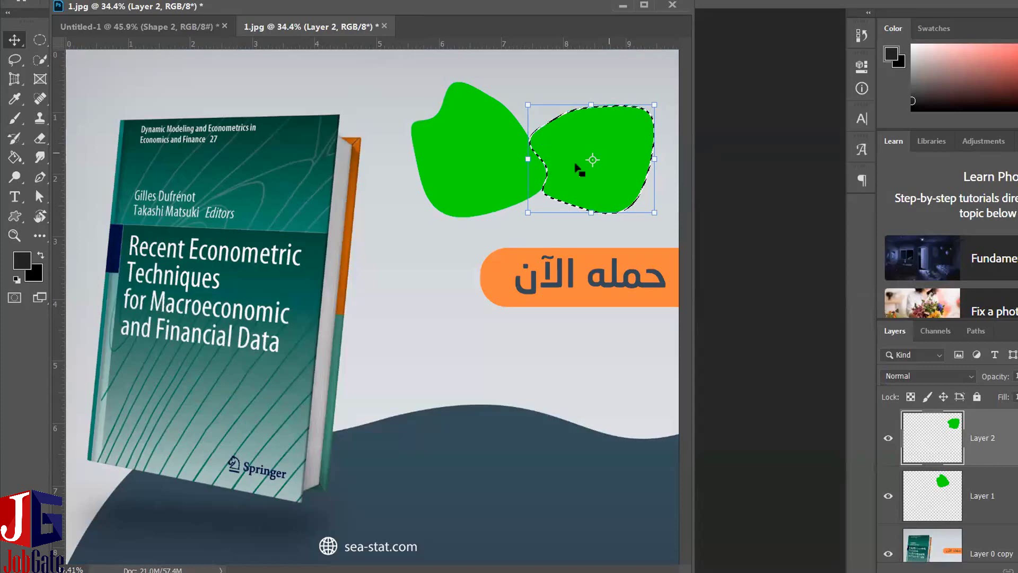
right_click(600, 151)
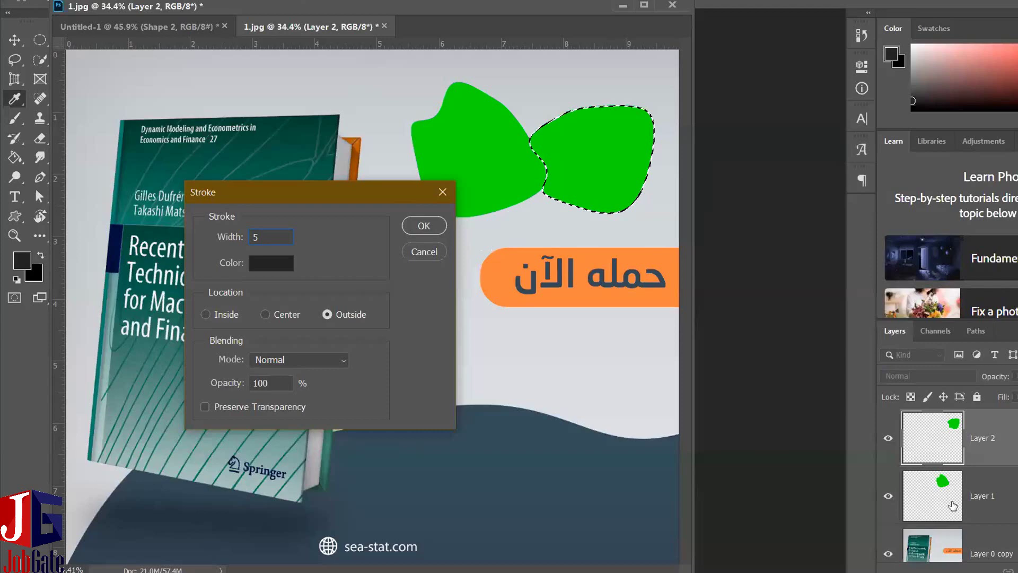
key("Return")
key("ctrl+d")
key("ctrl+z")
key("ctrl+z")
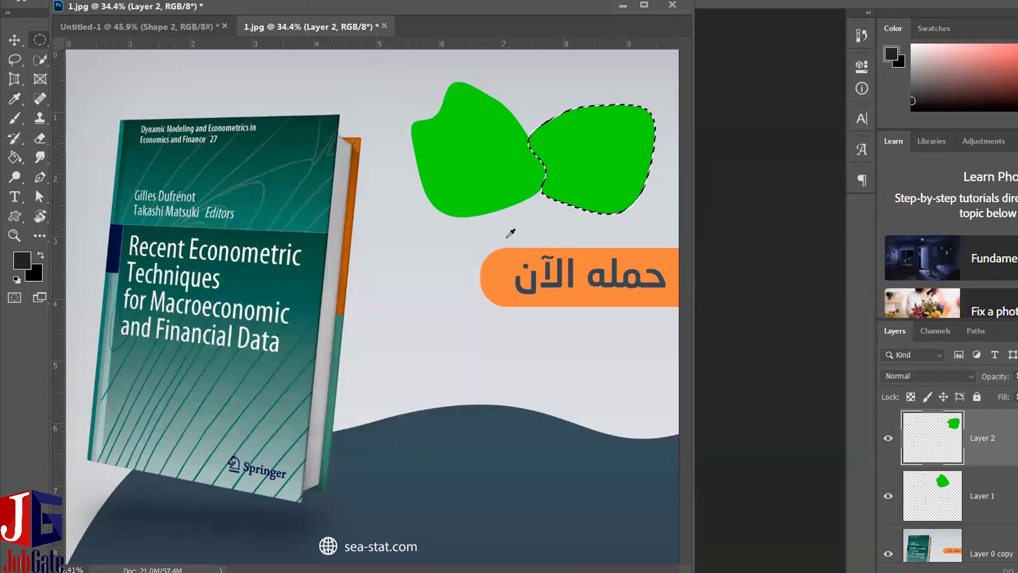
Stroke the selected Layer 2 shape with a dark 5 px line inside and inspect its edge up close.
right_click(627, 146)
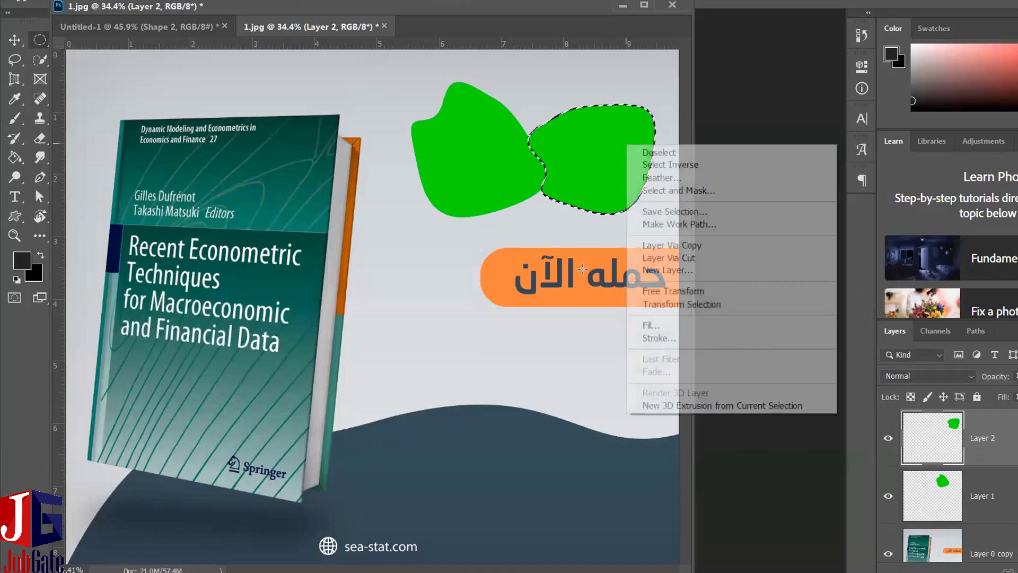
left_click(659, 338)
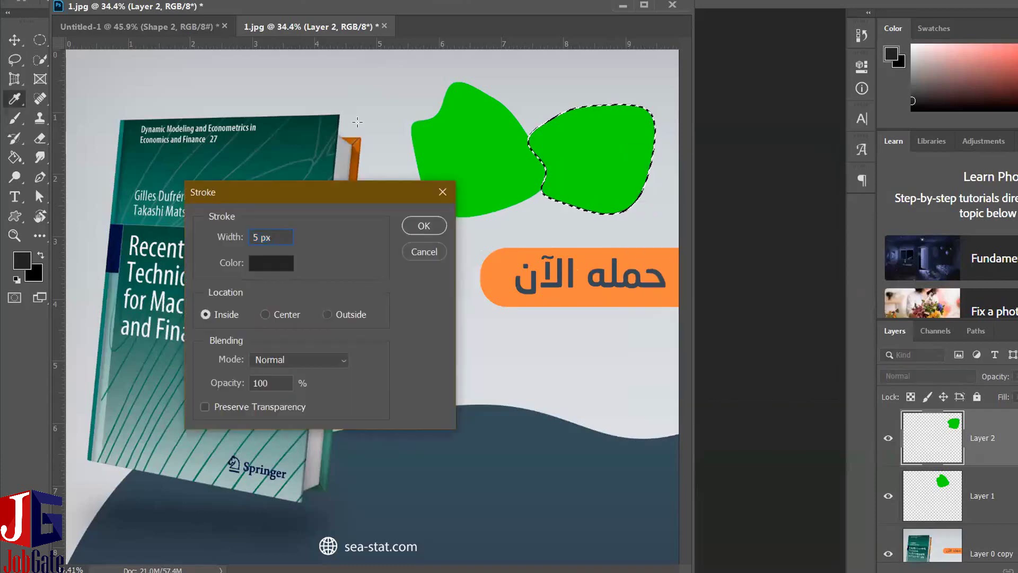
left_click(428, 231)
scroll(560, 149, "up", 5)
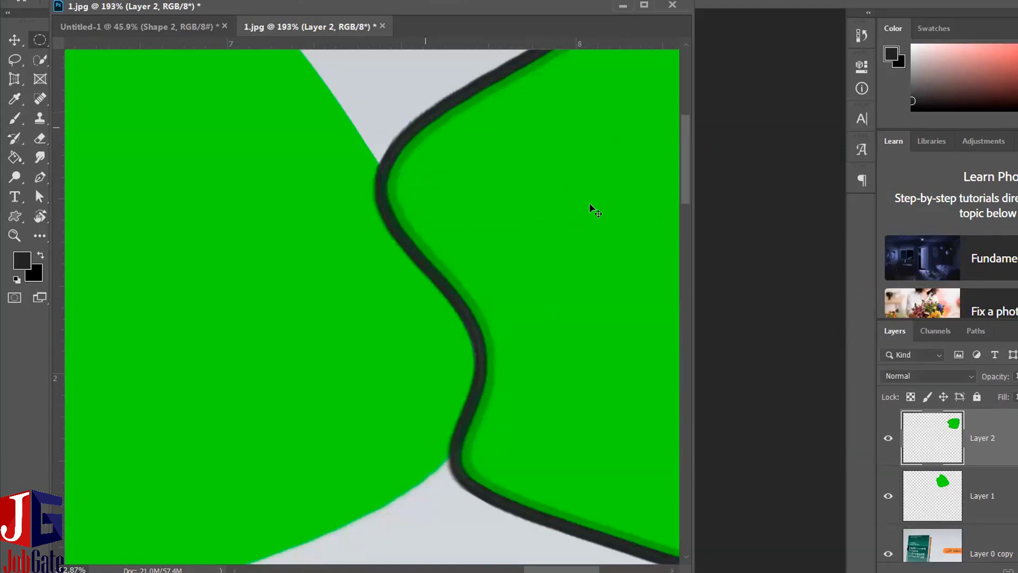
scroll(589, 202, "down", 4)
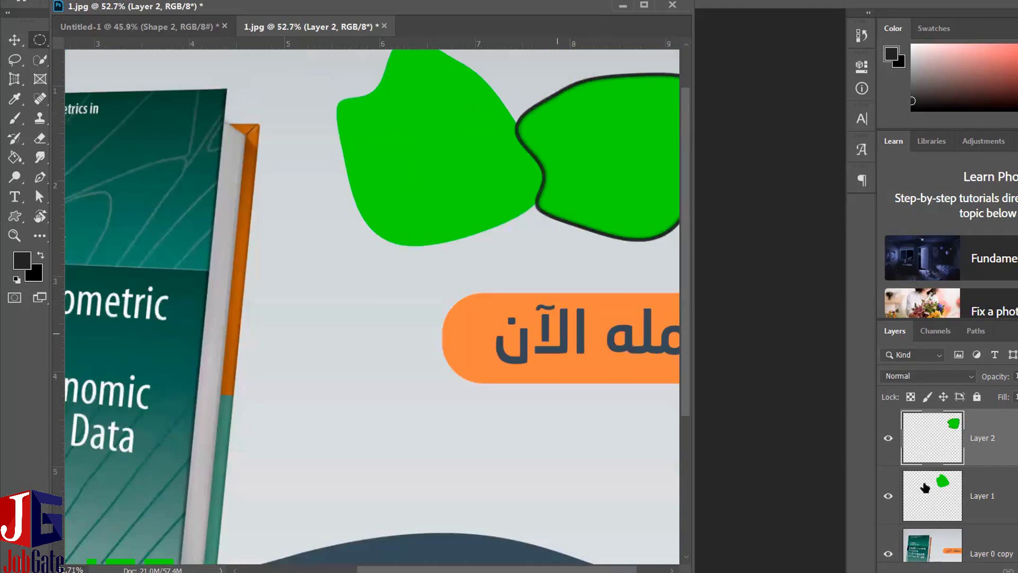
Move the outlined Layer 2 shape down onto the dark blue wave and duplicate Layer 1, keeping the copy above the original.
key("ctrl+0")
key("ctrl+t")
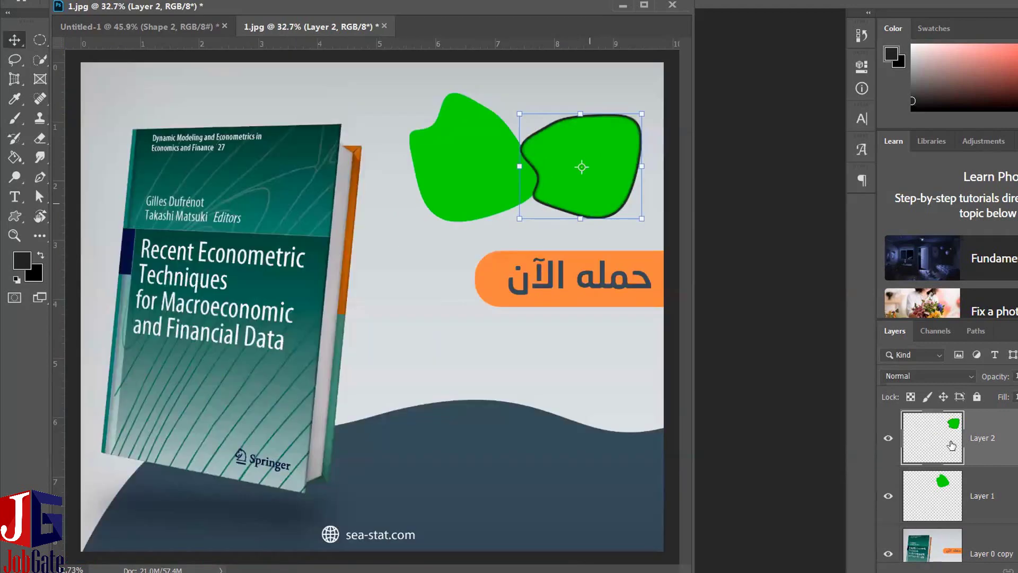
left_click(993, 494)
key("ctrl+j")
key("ctrl+t")
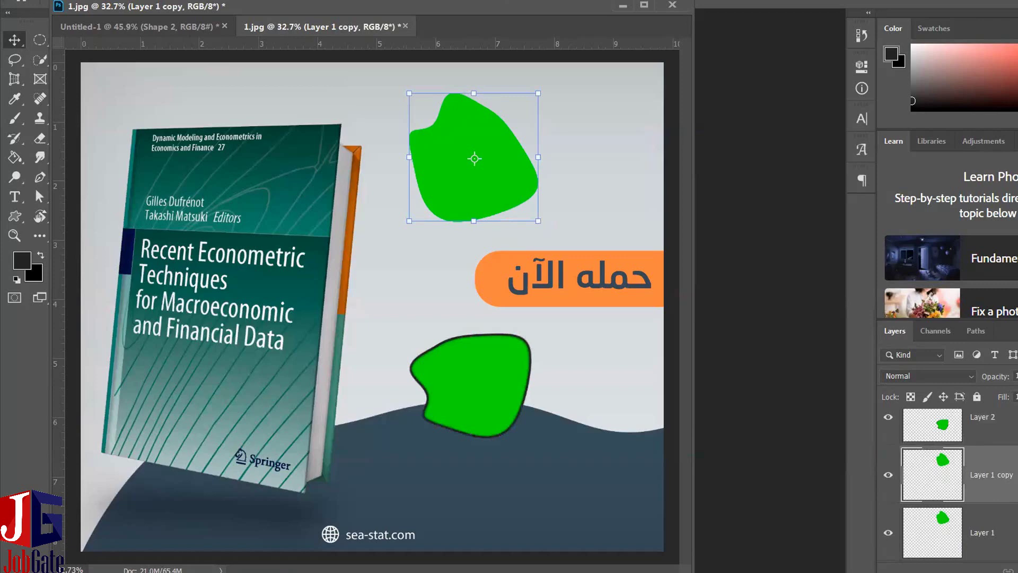
left_click_drag(986, 474, 986, 537)
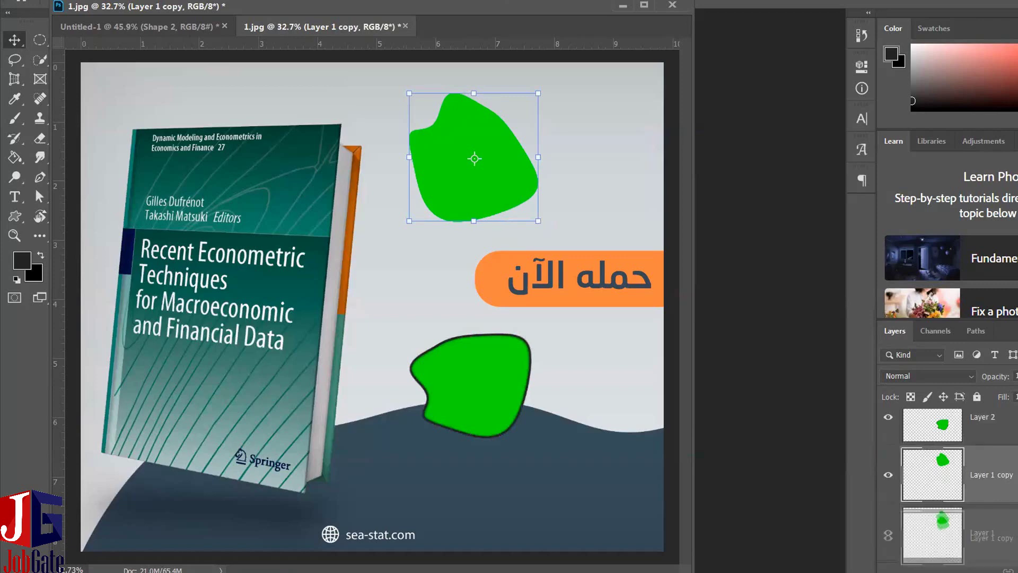
left_click_drag(986, 537, 935, 485)
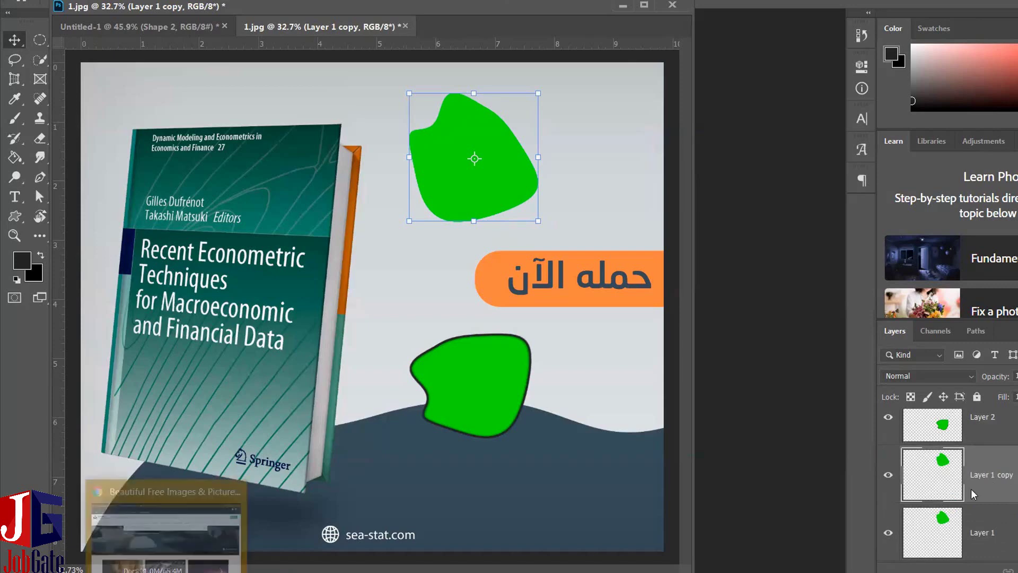
Load the Layer 1 copy shape as a selection, fill it with yellow, and shift it partly off the green original.
left_click(933, 480, "ctrl")
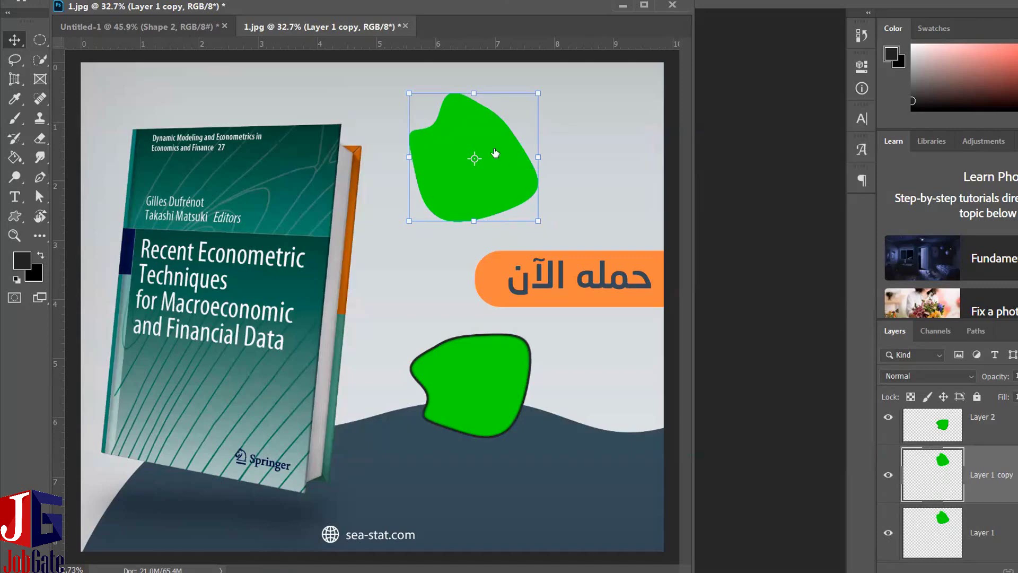
right_click(508, 158)
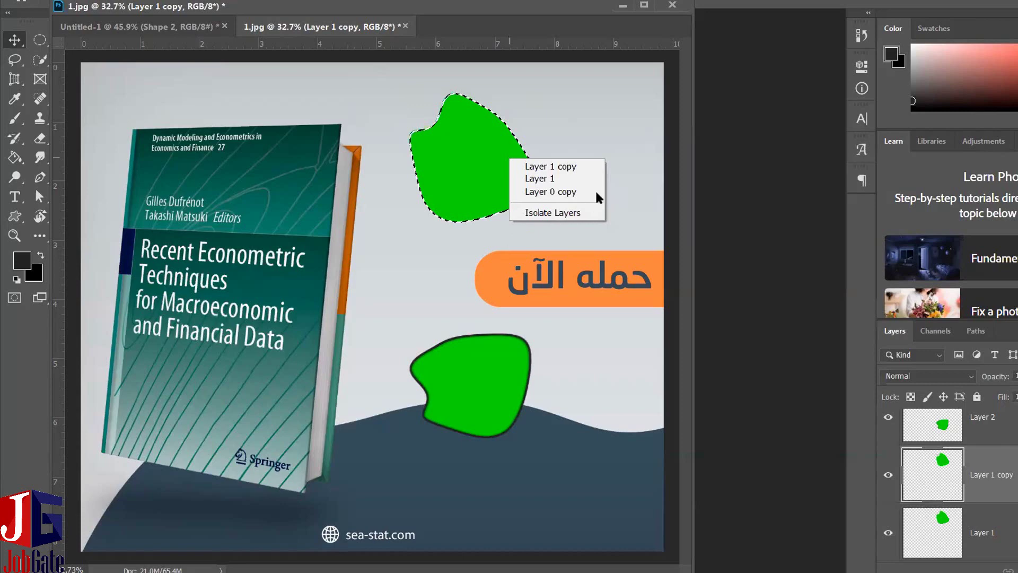
left_click_drag(530, 204, 629, 205)
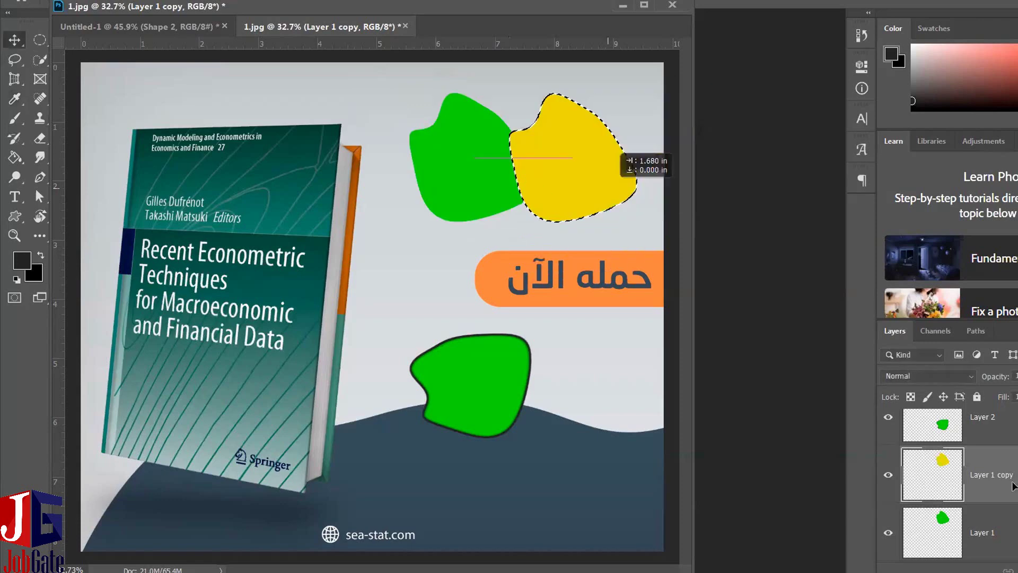
key("ctrl+z")
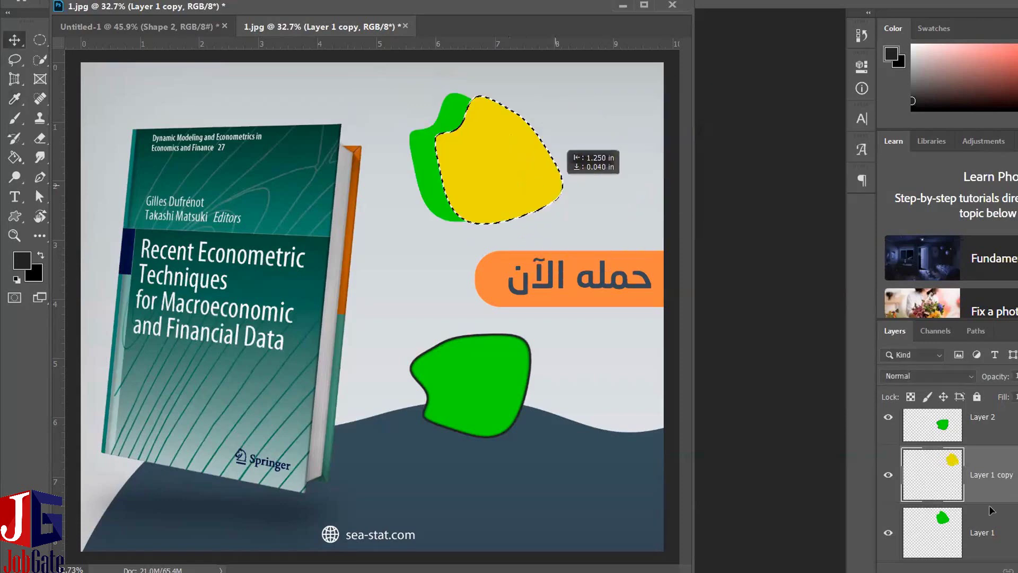
Move the yellow Layer 1 copy shape off the green original and enlarge it over the lower part of the book.
left_click(988, 473)
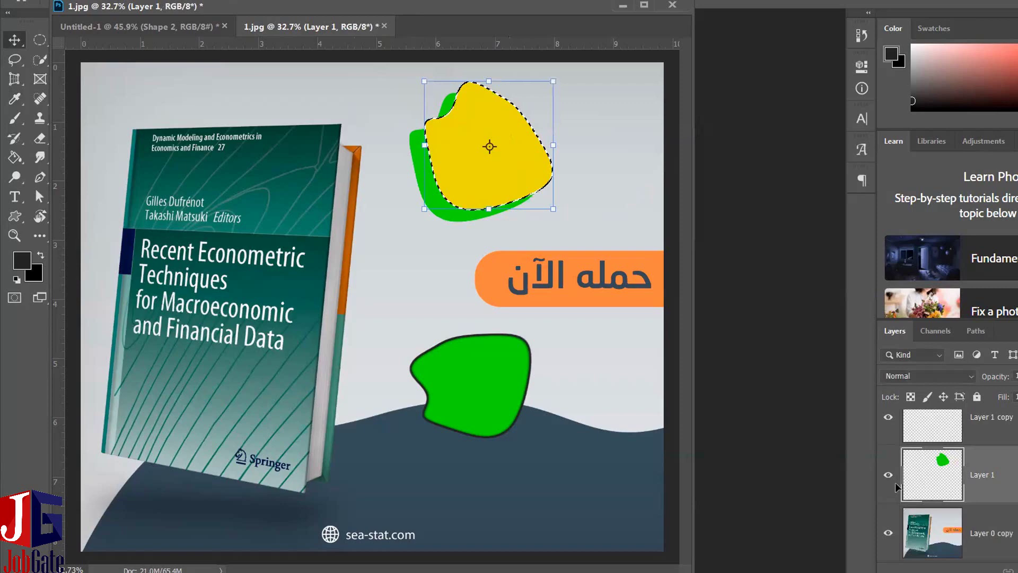
scroll(894, 482, "up", 1)
left_click(948, 469)
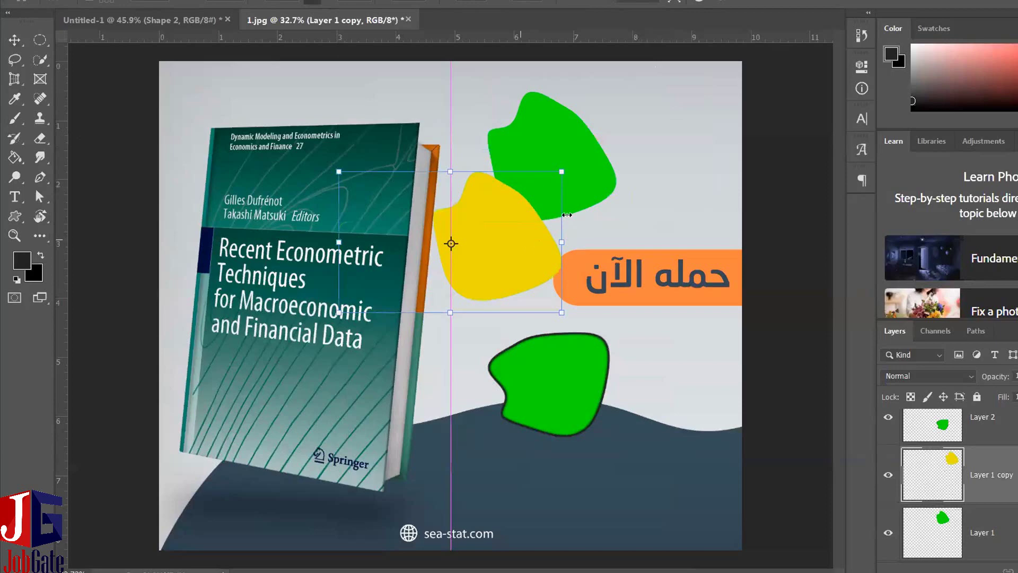
key("ctrl+t")
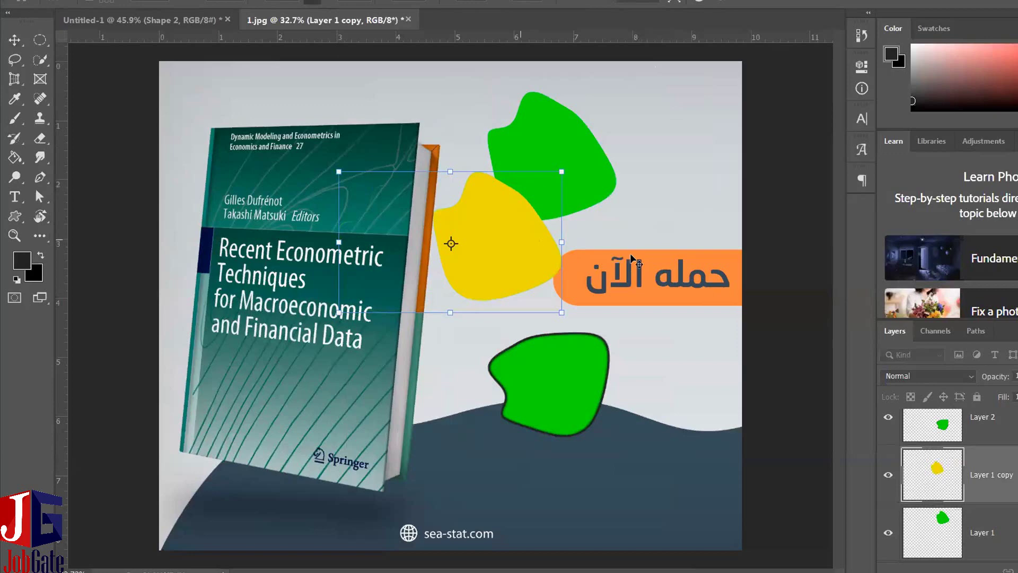
key("ctrl+Return")
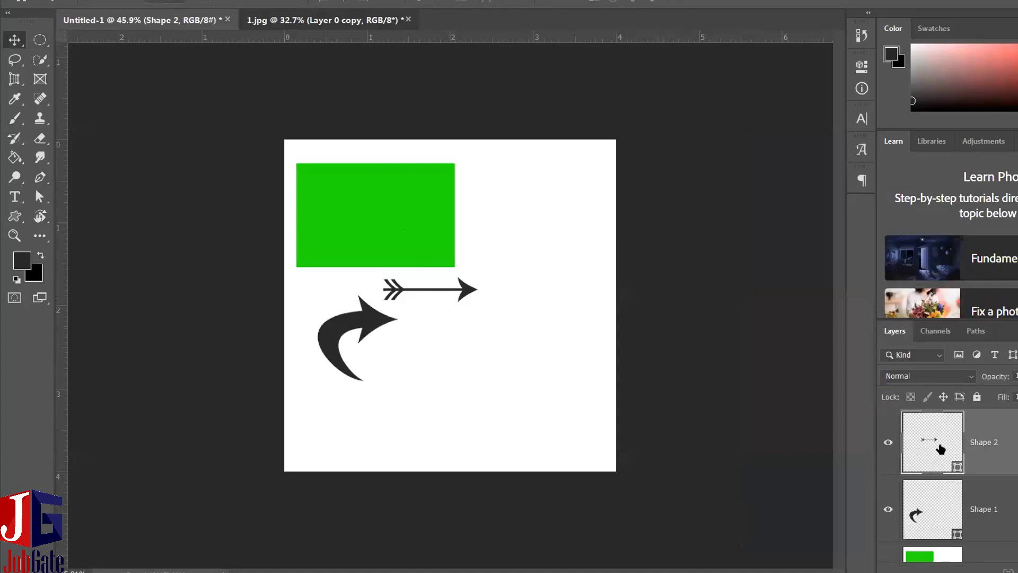
left_click_drag(939, 449, 334, 302)
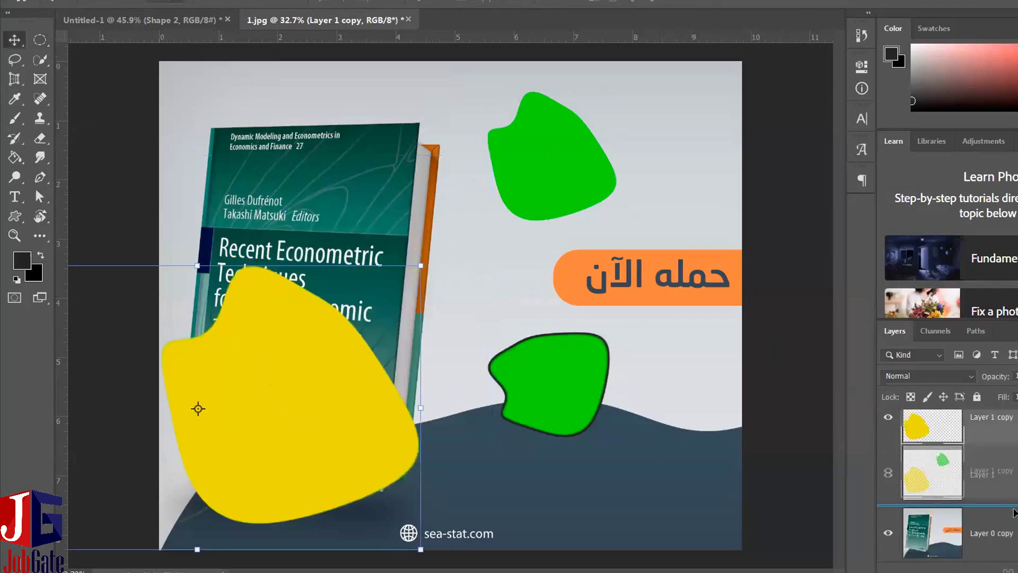
Reorder the layers so the yellow Layer 1 copy lies directly beneath Layer 0 copy.
left_click_drag(1014, 512, 1012, 461)
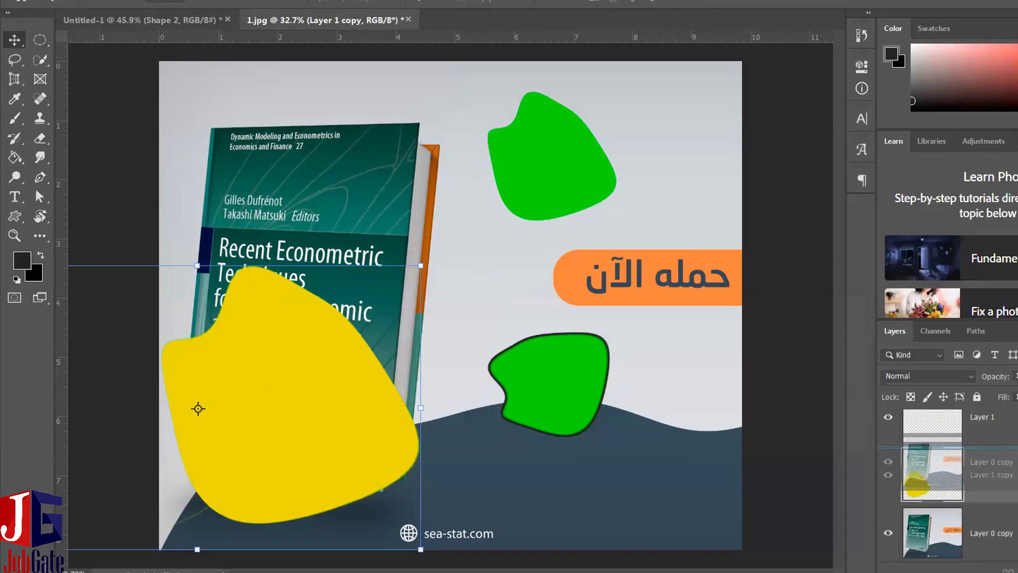
left_click_drag(1013, 460, 1012, 475)
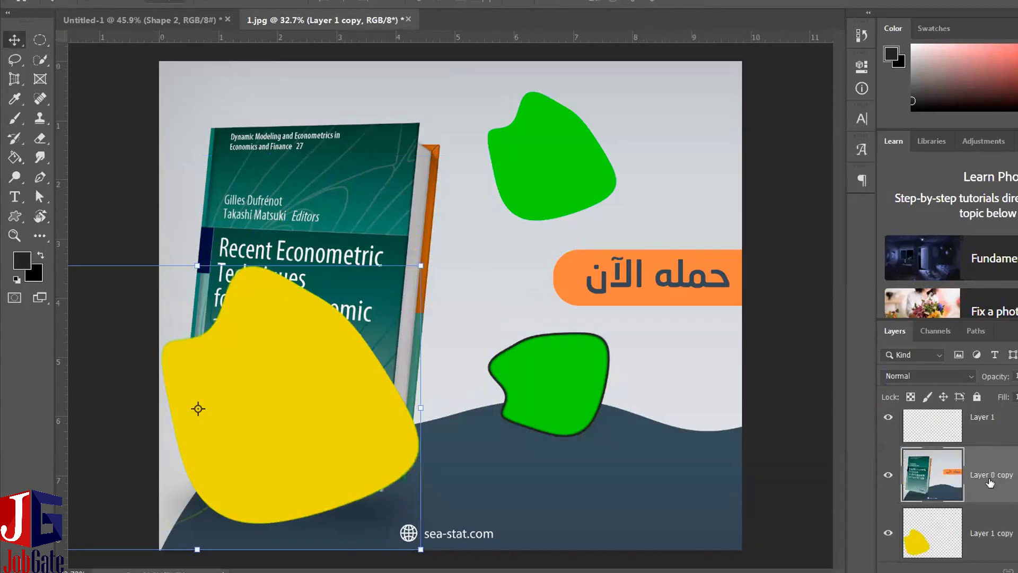
left_click_drag(989, 482, 927, 483)
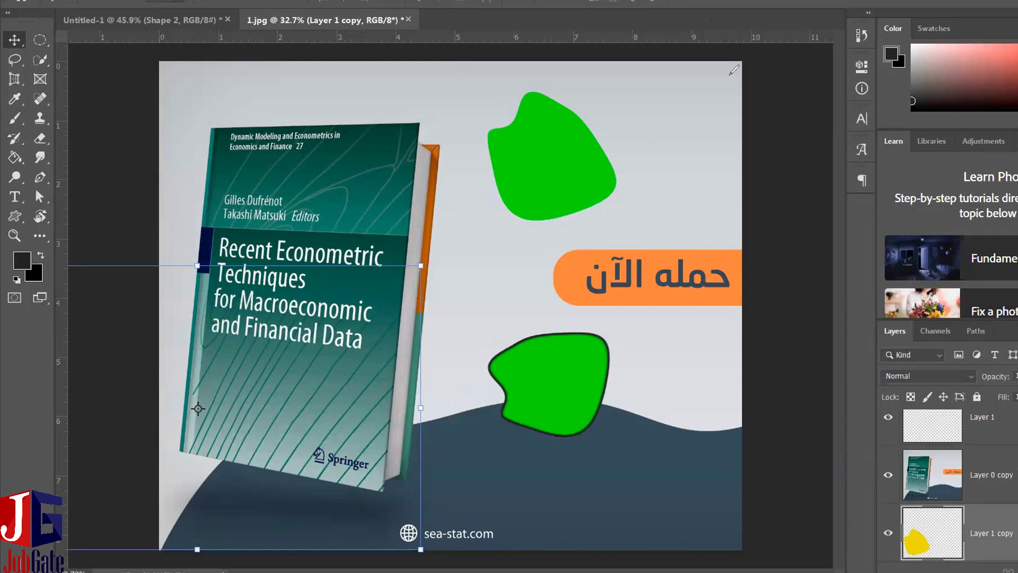
Add a layer mask to Layer 0 copy and brush black over the book's lower-left corner to reveal the yellow shape.
left_click(976, 474)
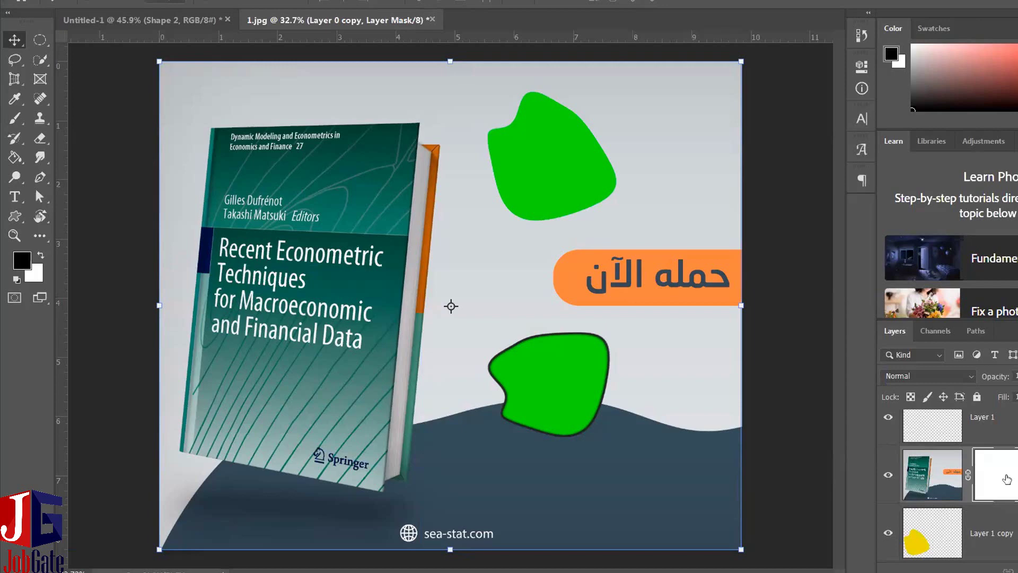
mouse_move(32, 244)
left_mouse_down()
mouse_move(51, 288)
mouse_move(37, 247)
left_mouse_up()
left_click(21, 122)
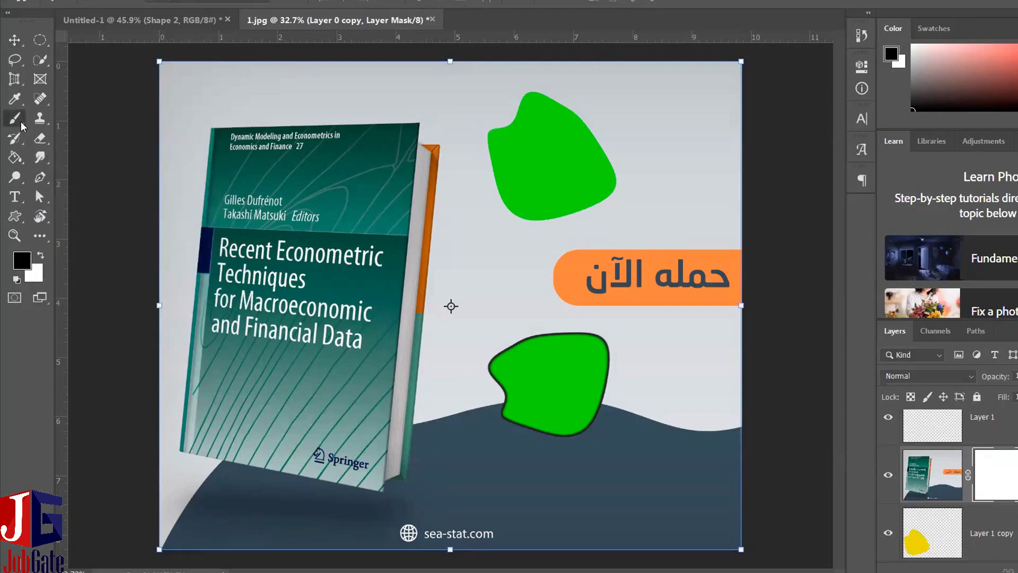
right_click(21, 122)
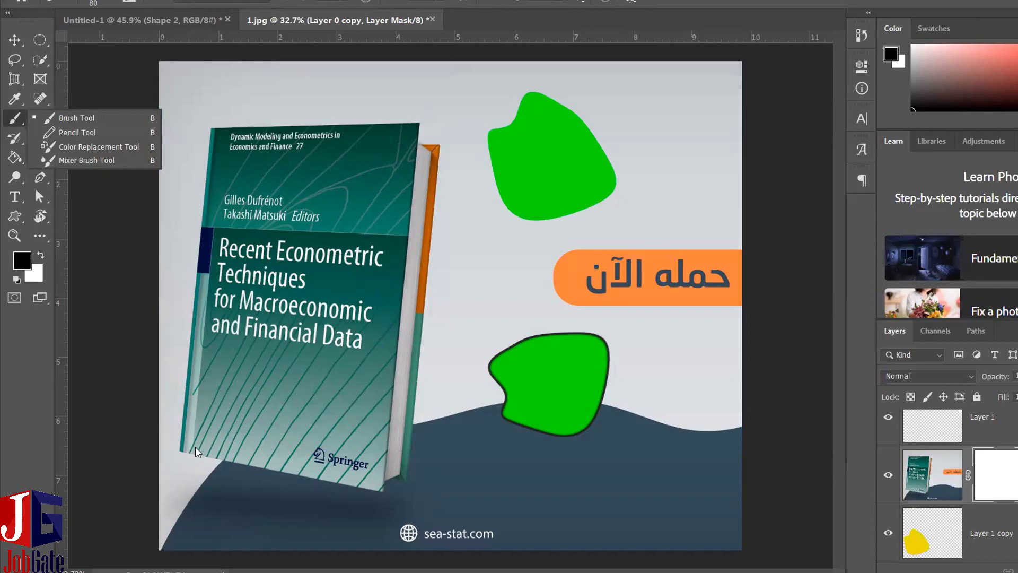
left_click_drag(220, 443, 213, 436)
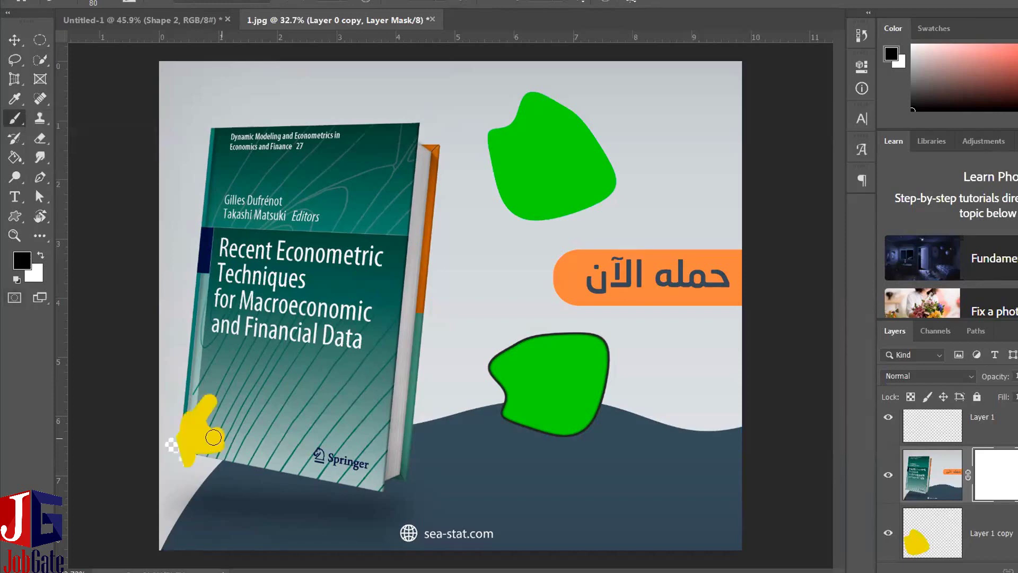
Enlarge the brush to 94 px and continue painting black on the mask along the book's bottom edge.
right_click(227, 457)
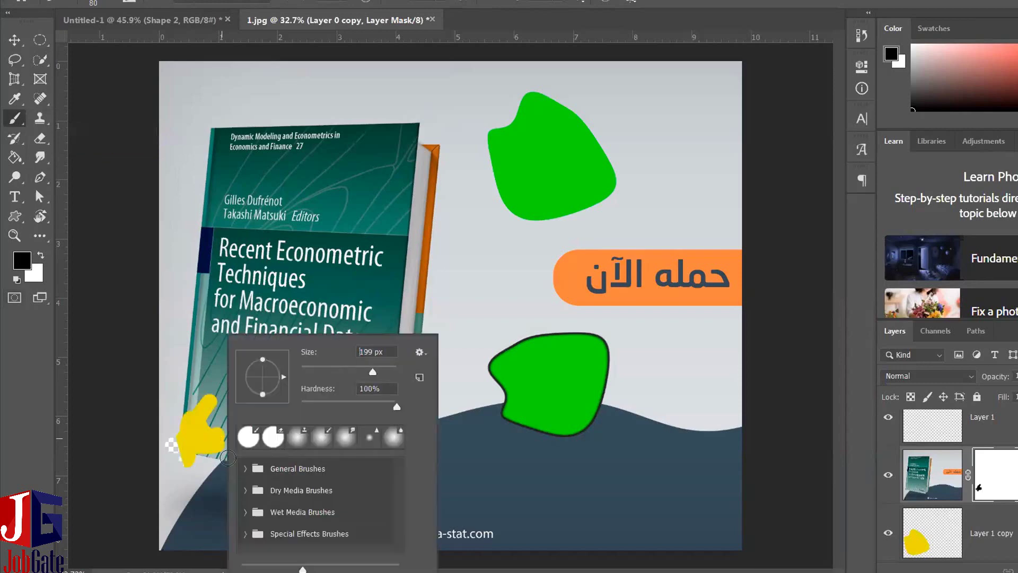
left_click(187, 452)
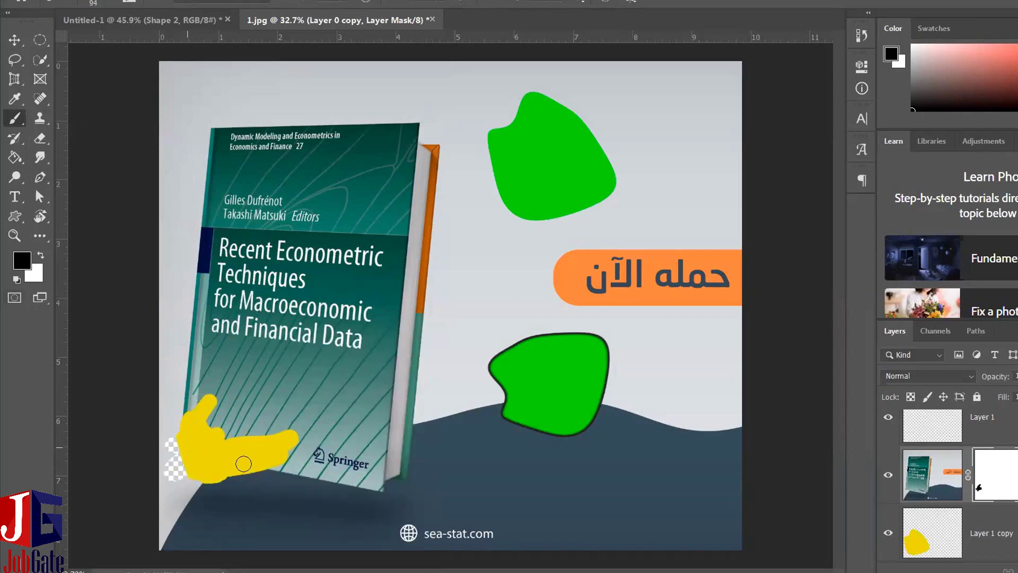
left_click_drag(243, 463, 191, 385)
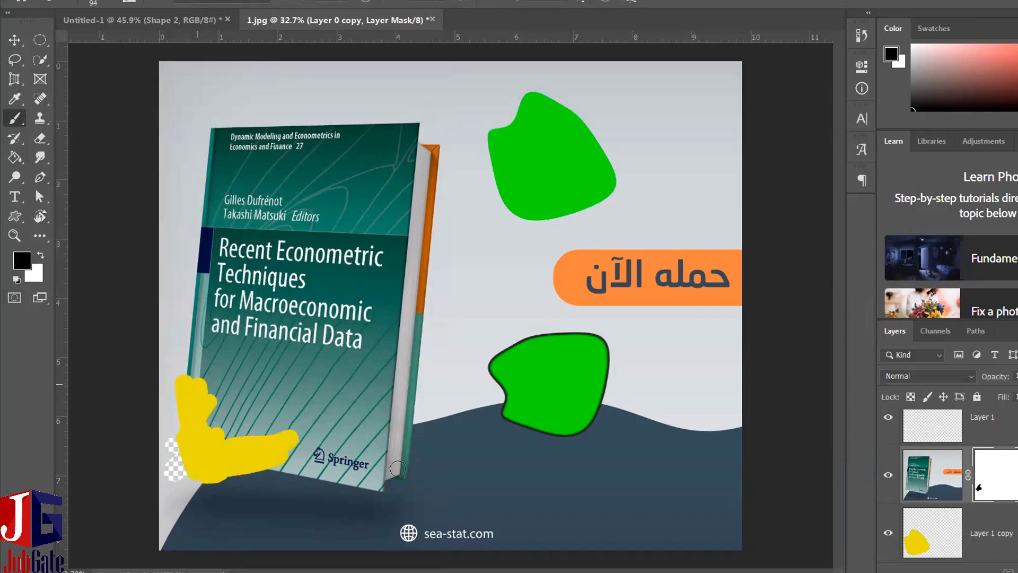
left_click_drag(397, 459, 391, 472)
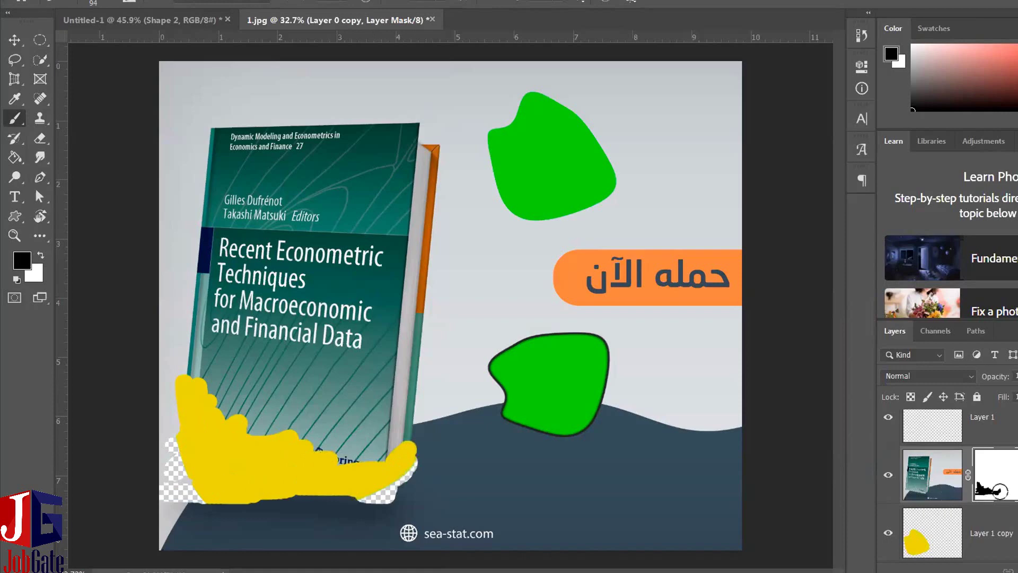
Show the hidden Layer 0 and paint black on the Layer 0 copy mask until the whole yellow shape is uncovered.
scroll(962, 518, "down", 1)
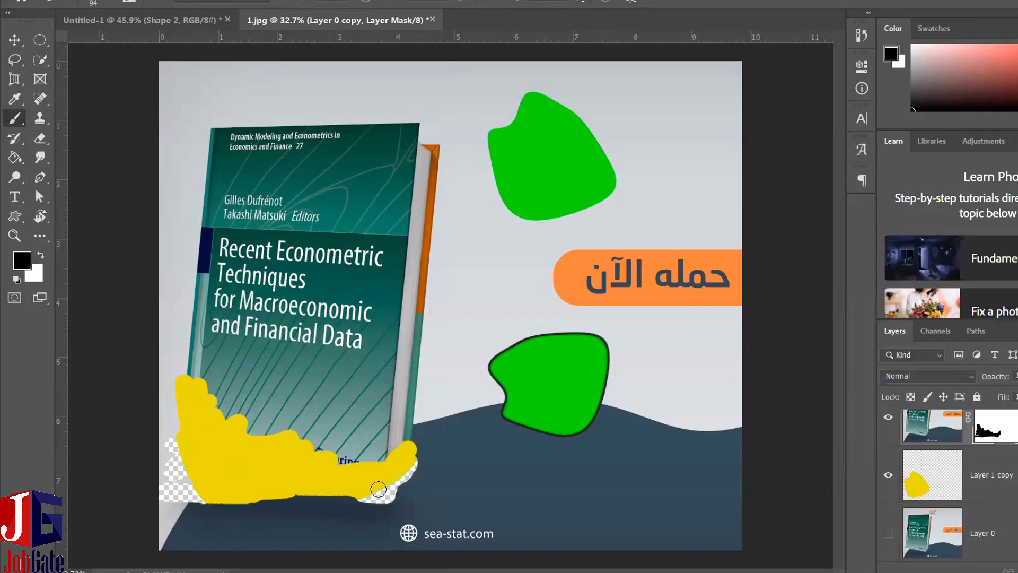
key("ctrl+comma")
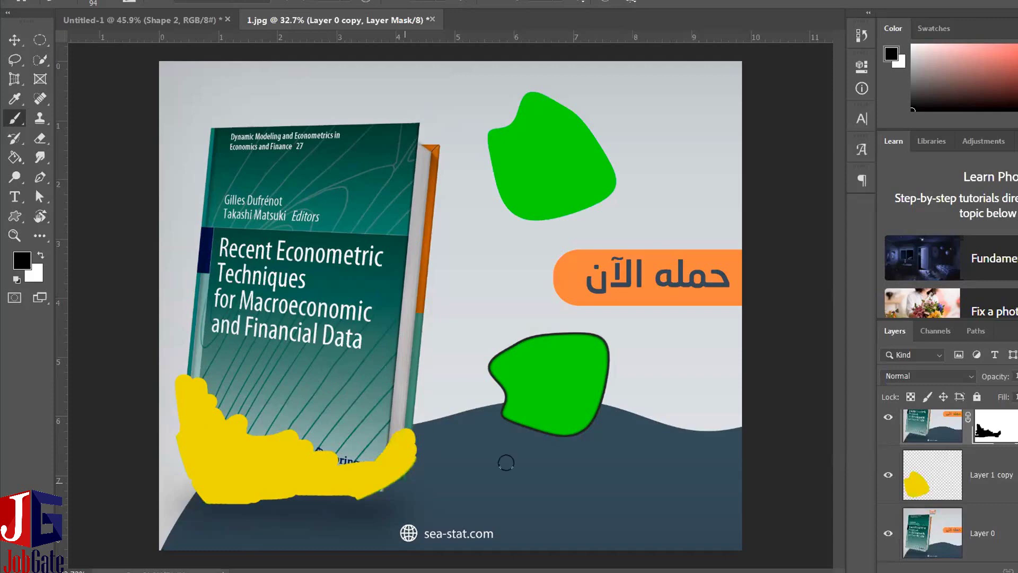
left_click_drag(403, 405, 342, 456)
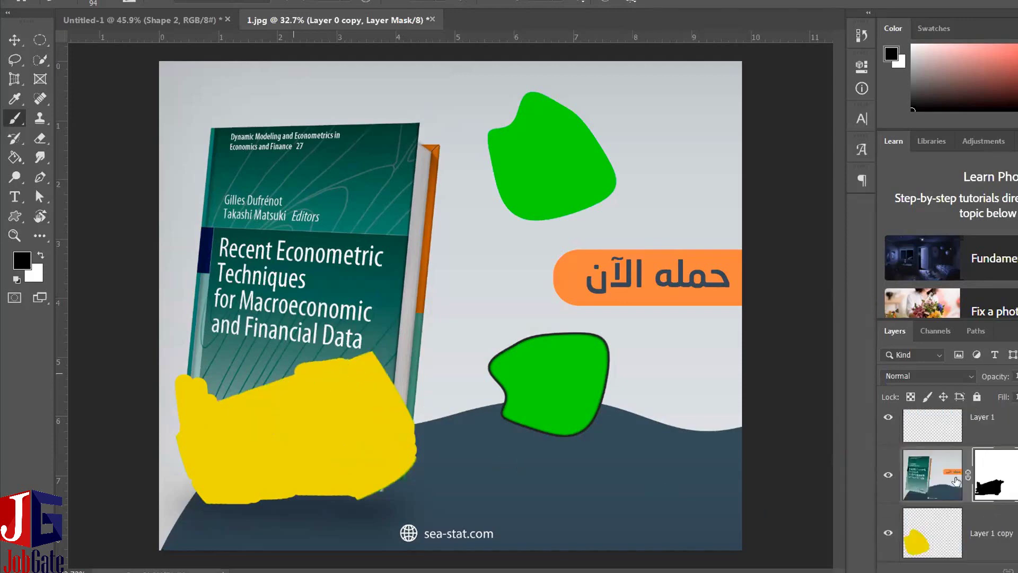
mouse_move(170, 392)
left_mouse_down()
mouse_move(238, 305)
mouse_move(336, 303)
mouse_move(328, 313)
mouse_move(260, 297)
mouse_move(283, 277)
left_mouse_up()
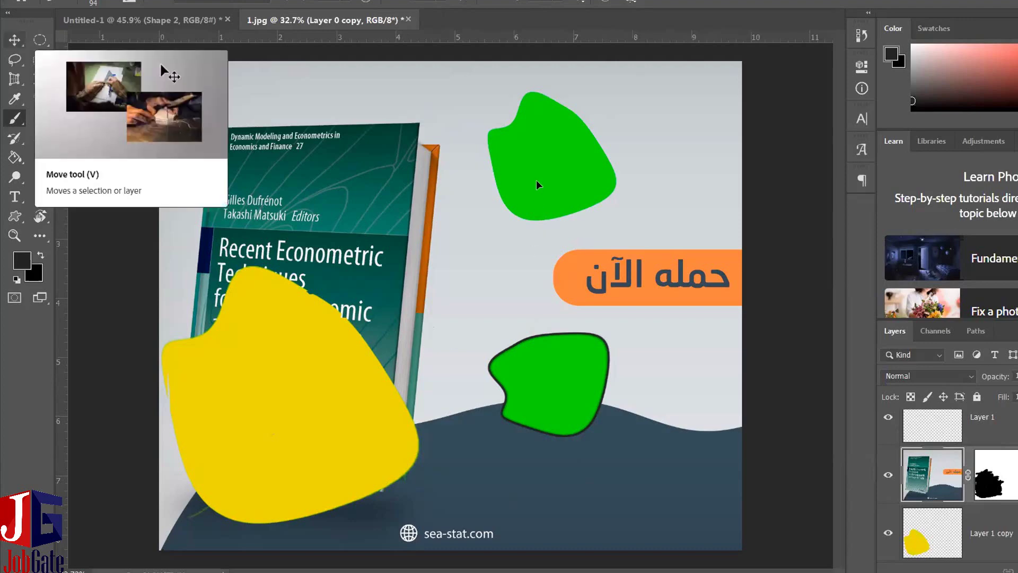
Select the green shape on Layer 1 and enlarge it with Free Transform.
key("v")
left_click(553, 186)
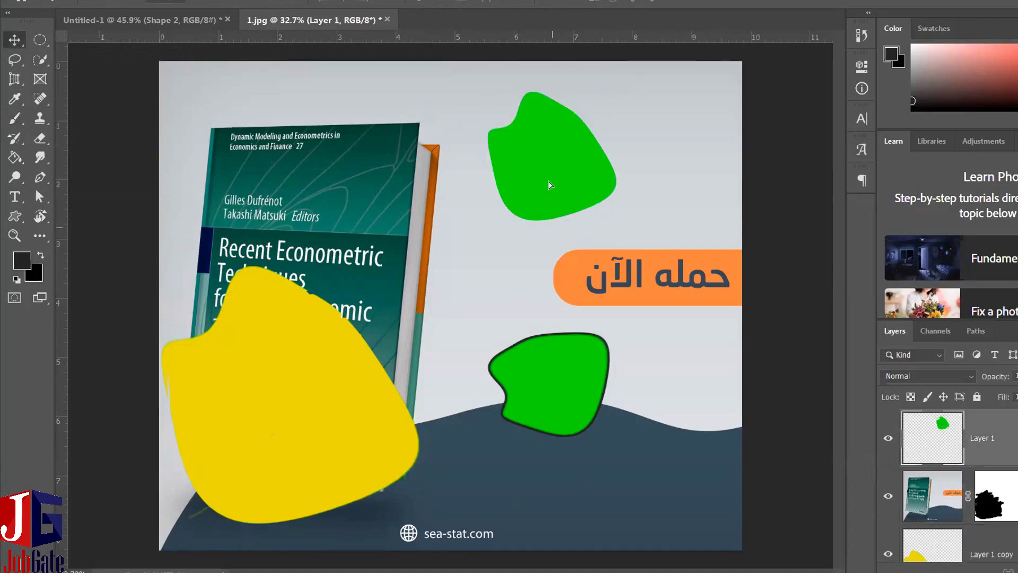
key("ctrl+t")
left_click_drag(655, 143, 514, 119)
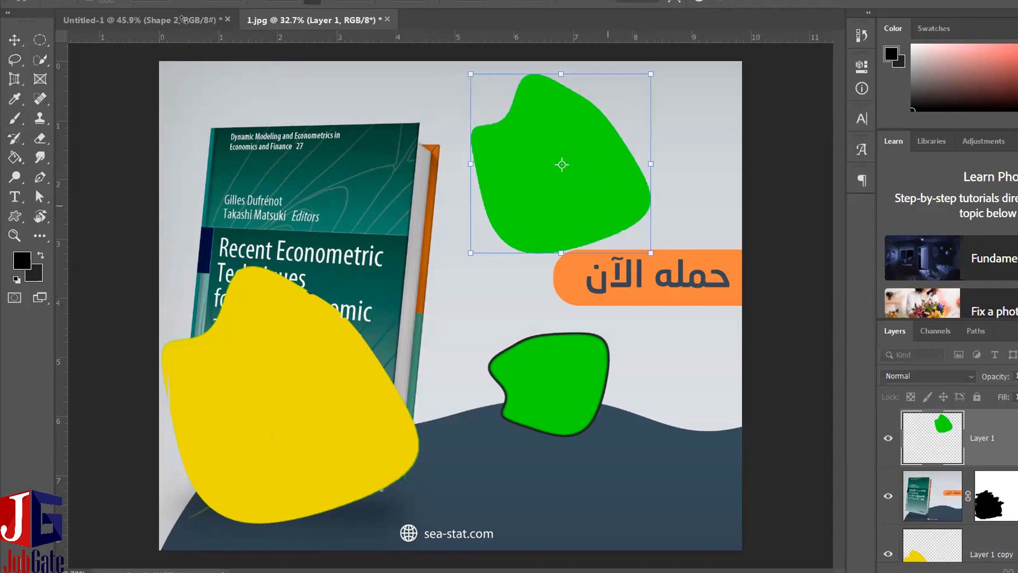
Bring the enlarged green Layer 1 shape into the Untitled-1 document as a new layer above Shape 2.
left_click_drag(474, 142, 215, 53)
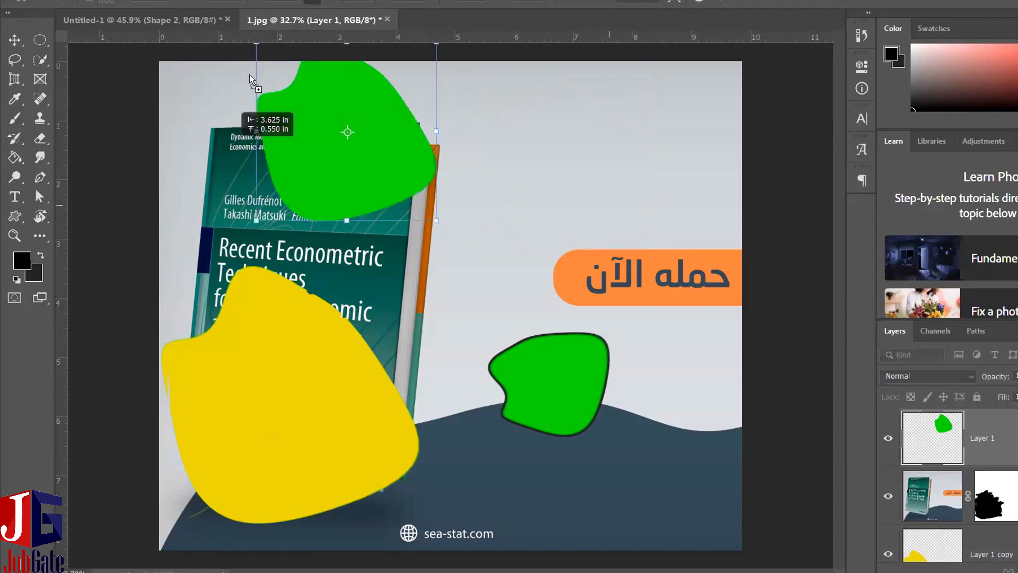
key("ctrl+x")
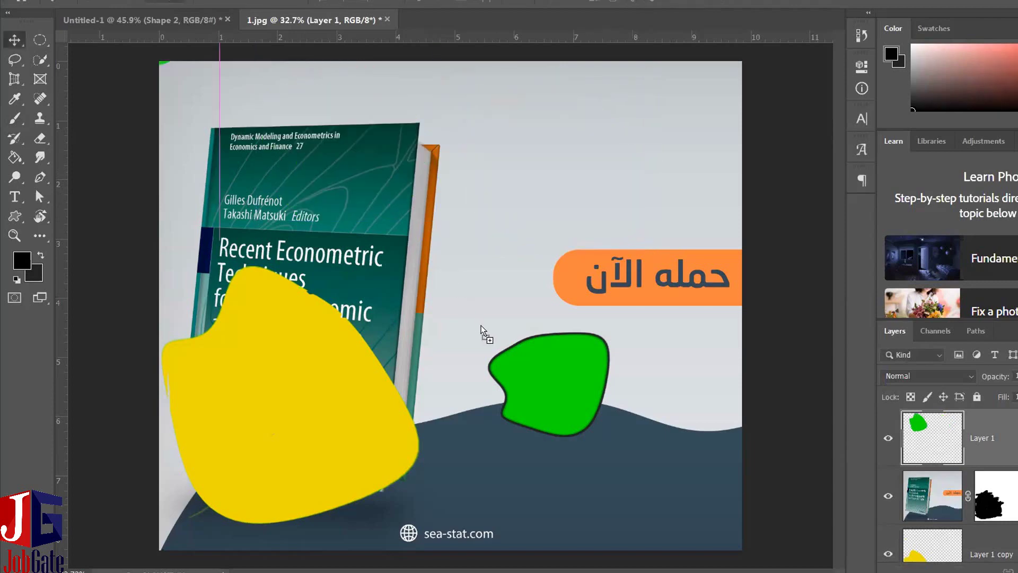
key("ctrl+Tab")
key("ctrl+v")
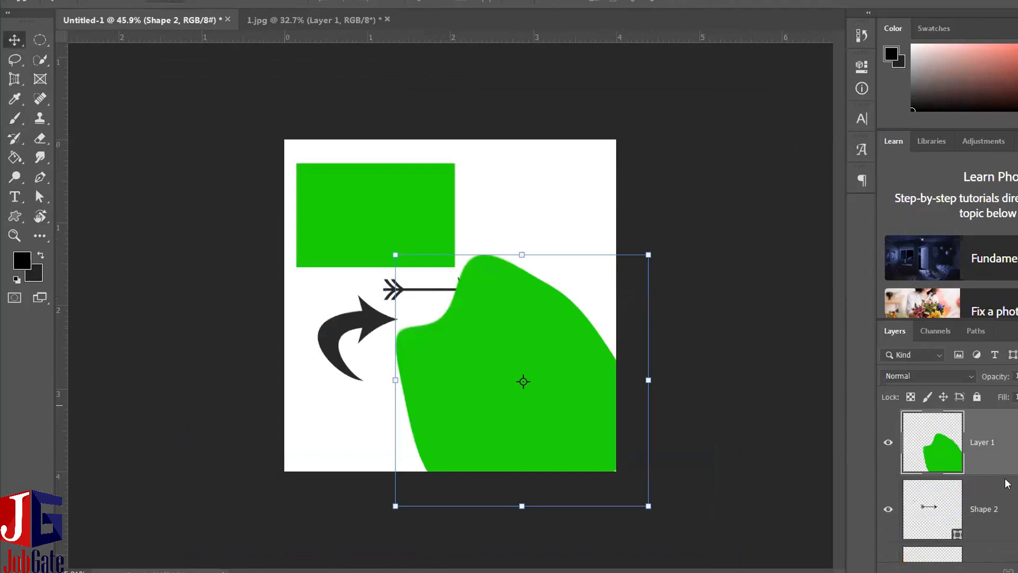
Delete the Shape 1, Shape 2 and Layer 0 layers from Untitled-1 and position the green shape fully inside the canvas.
key("alt+comma")
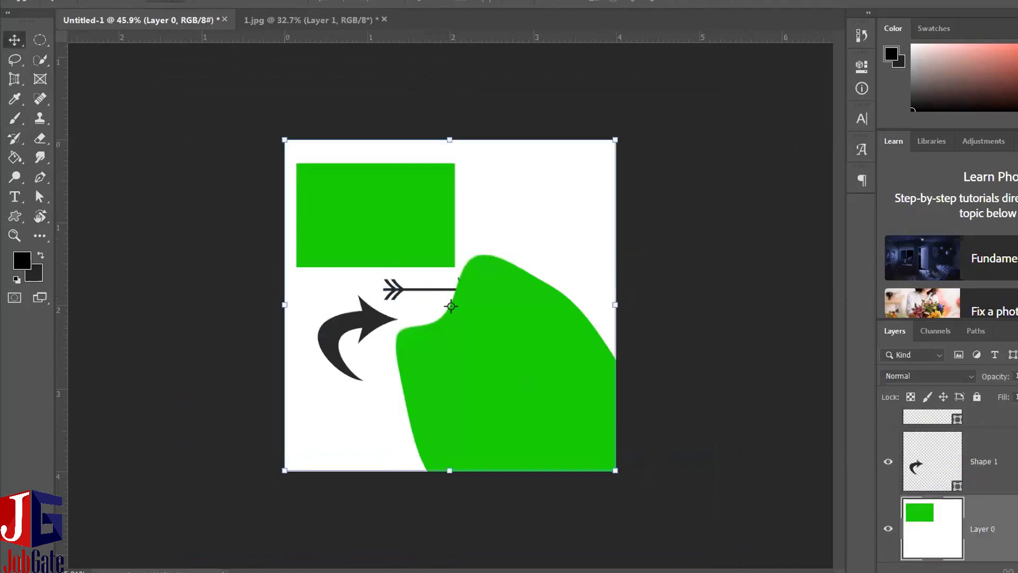
key("ctrl+alt+a")
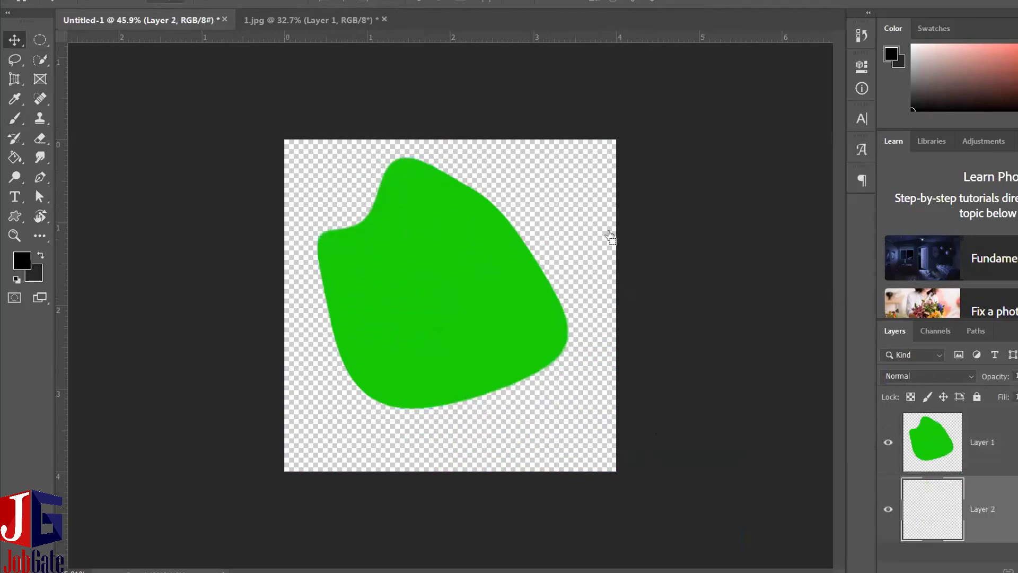
right_click(945, 450)
key("ctrl+z")
key("ctrl+z")
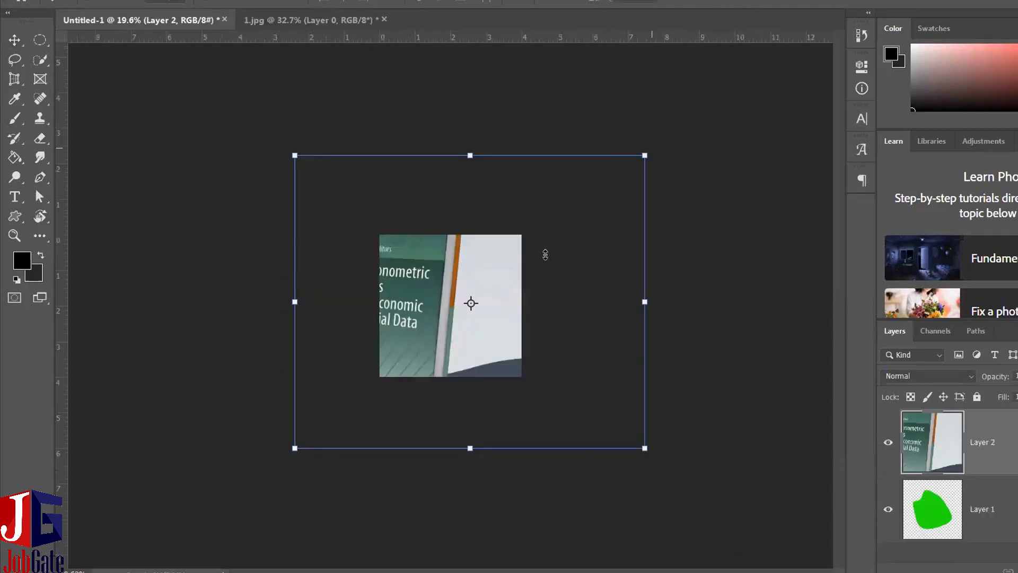
Scale the book image on Layer 2 down to fit within the canvas and clip it to the green Layer 1 shape.
left_click_drag(545, 254, 517, 248)
key("Return")
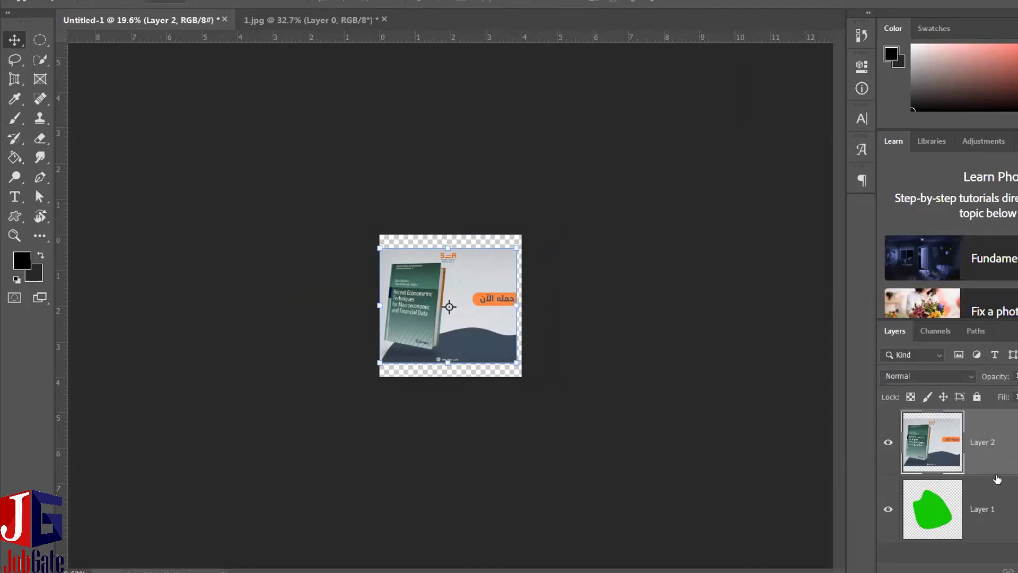
right_click(979, 435)
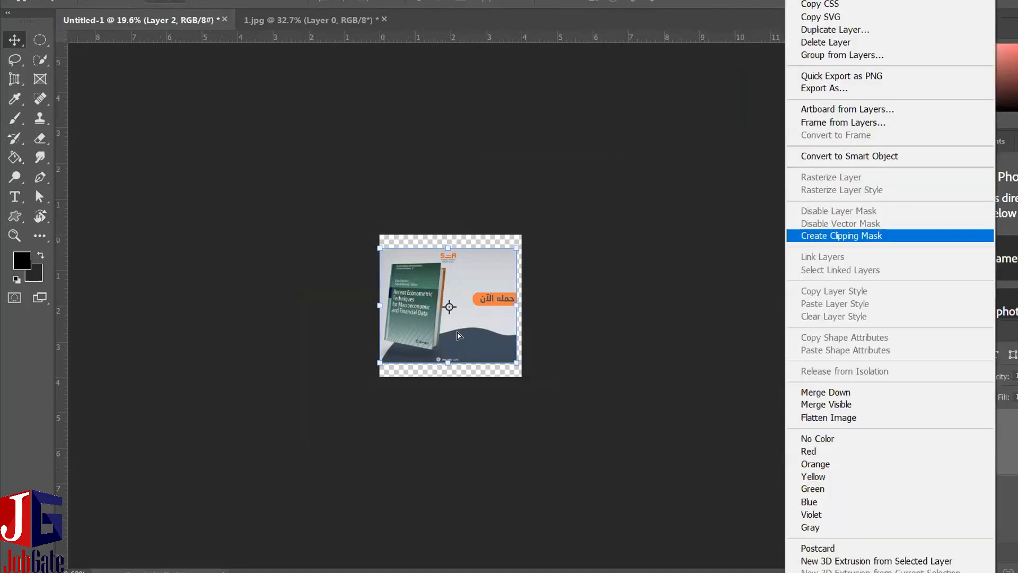
key("Return")
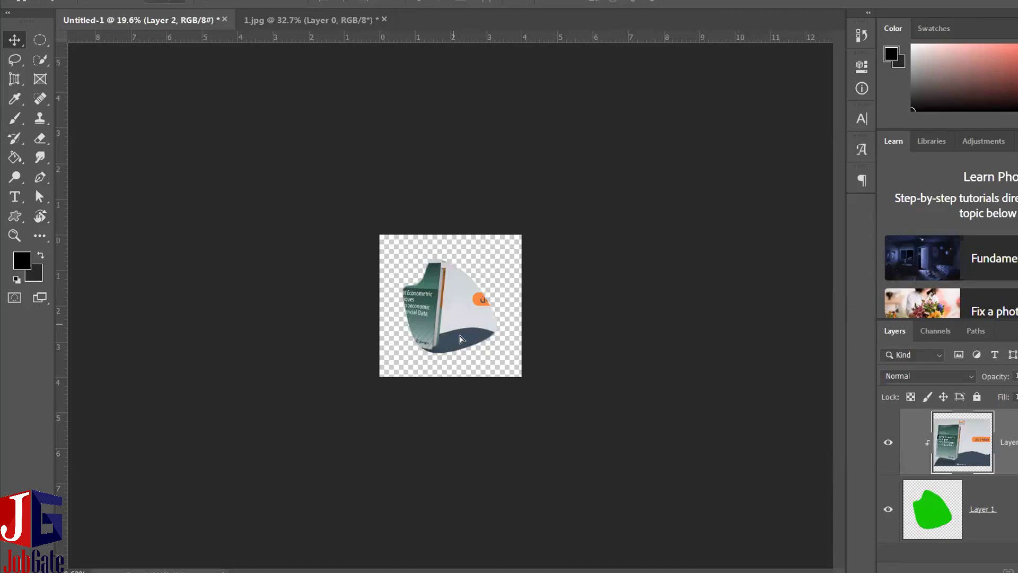
Shift the clipped shape toward the canvas's right edge and enlarge the book image on Layer 2 with Free Transform.
key("ctrl+t")
left_click_drag(402, 258, 434, 290)
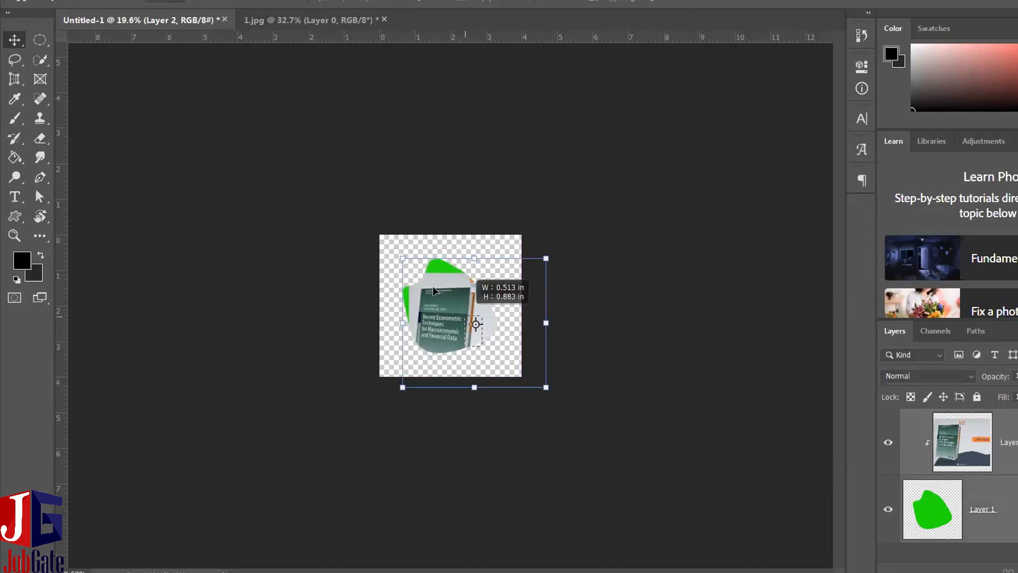
mouse_move(546, 259)
left_mouse_down()
mouse_move(551, 250)
mouse_move(543, 250)
mouse_move(551, 268)
left_mouse_up()
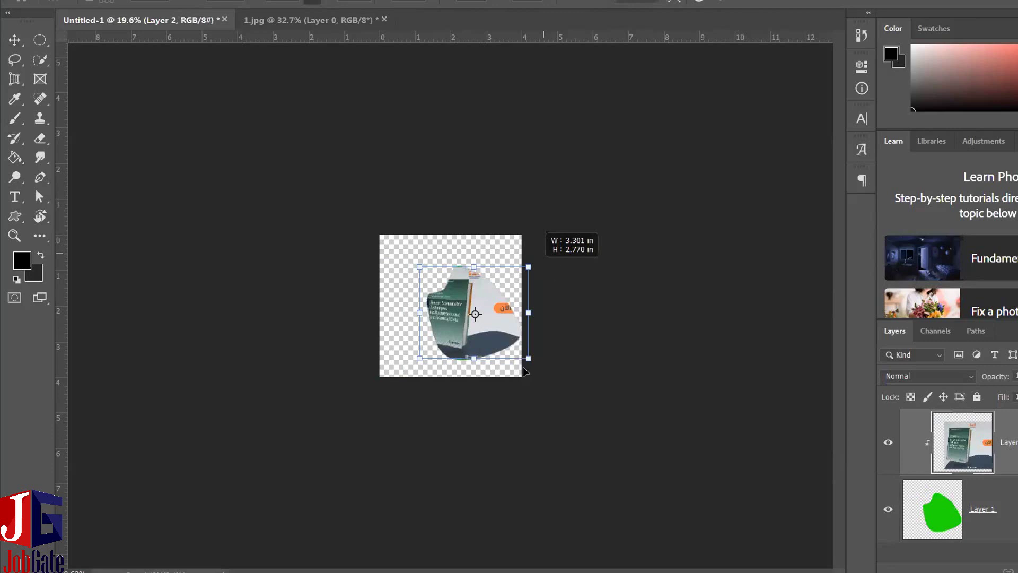
left_click_drag(525, 371, 544, 365)
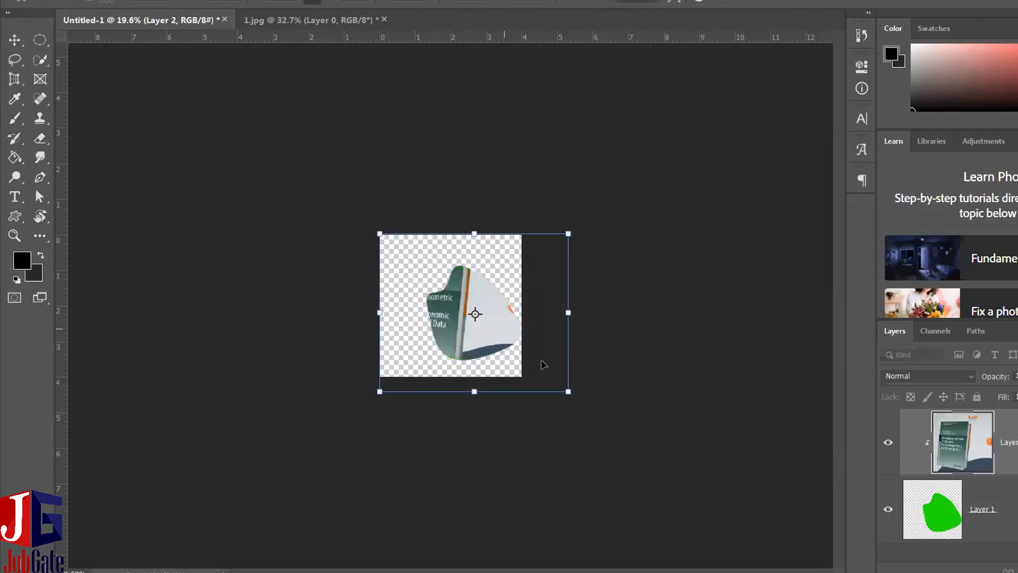
Reposition the enlarged book image inside the Layer 1 shape so the cover title and the book's spine show.
left_click_drag(445, 297, 492, 327)
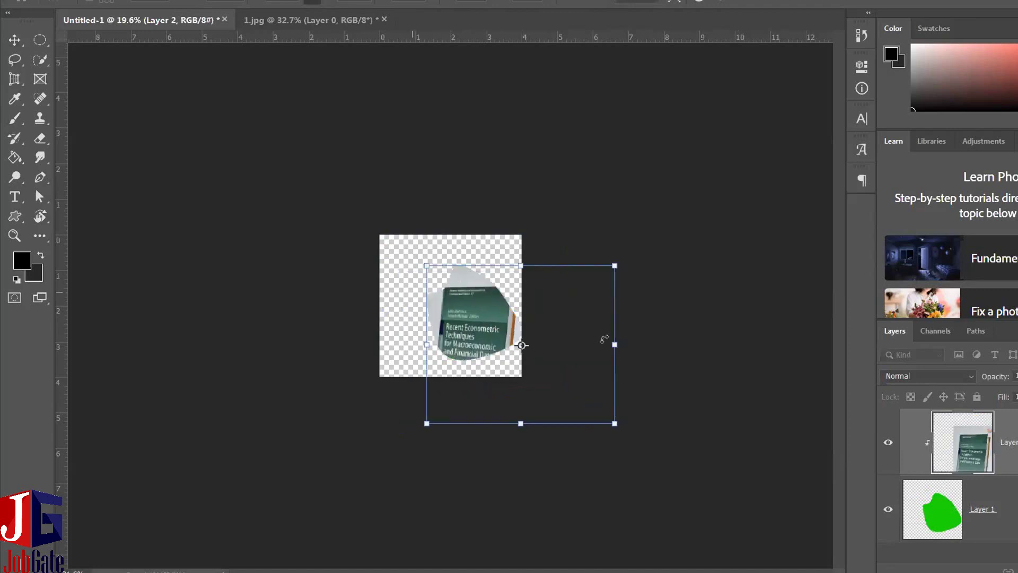
scroll(609, 342, "up", 1)
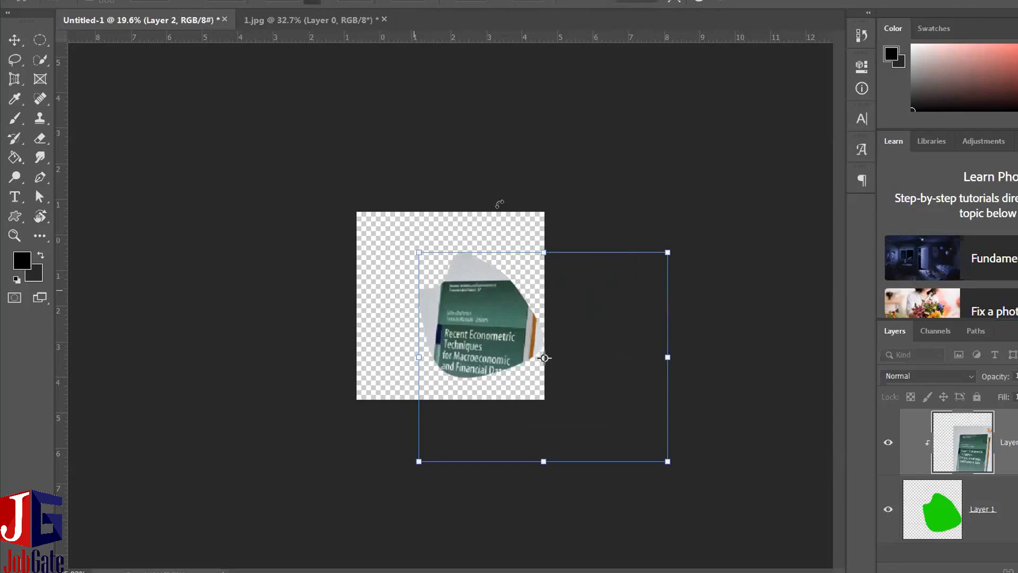
scroll(610, 342, "up", 1)
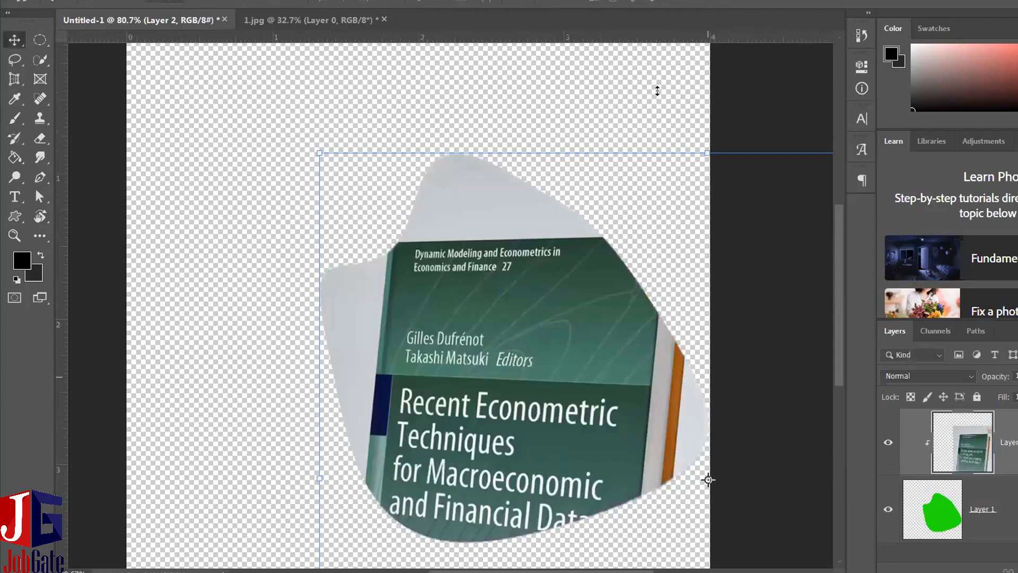
left_click_drag(708, 479, 650, 457)
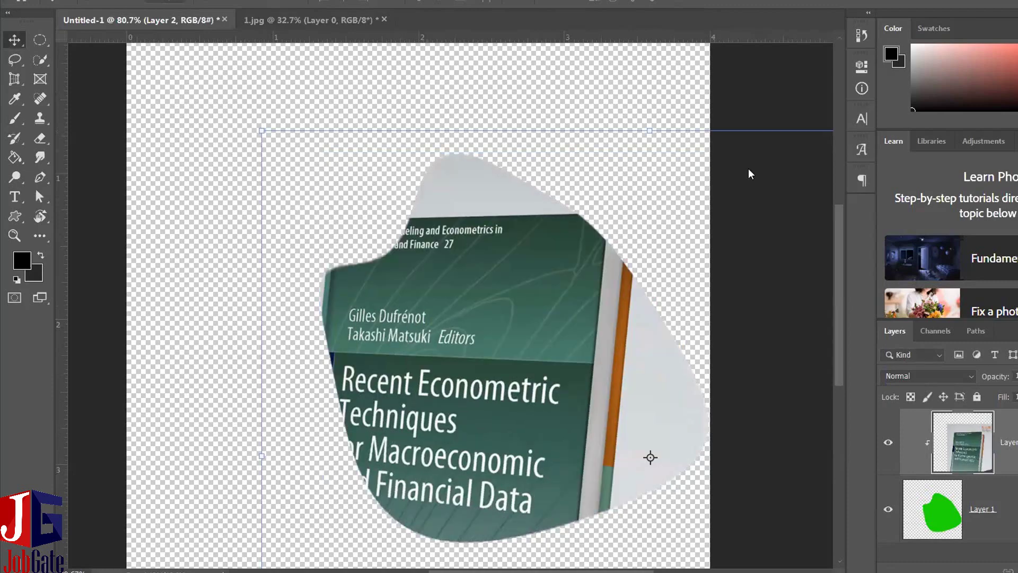
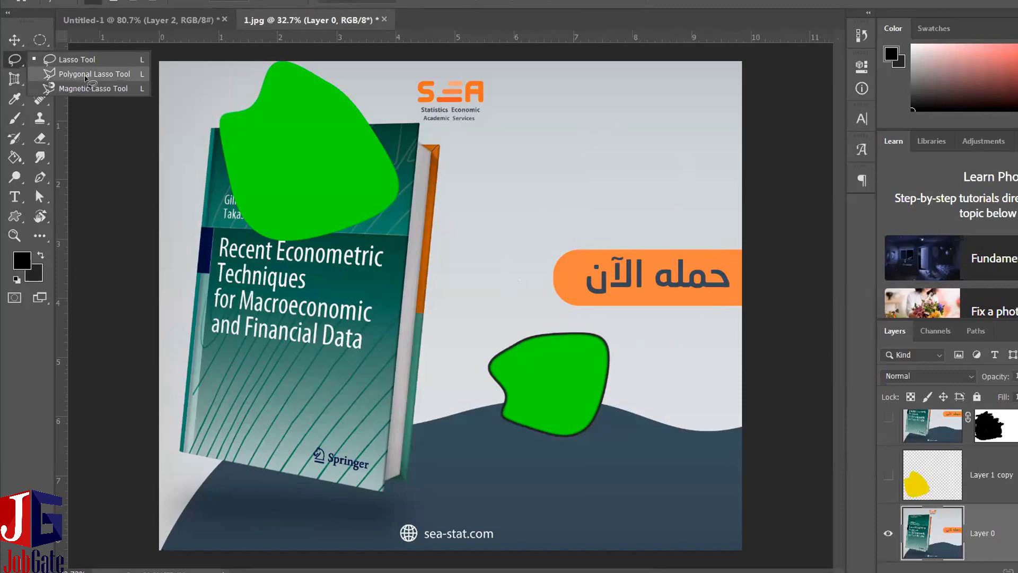
Try to outline an arrow-like polygon in the empty area above the orange banner of 1.jpg with the Polygonal Lasso tool.
left_click(84, 78)
left_click(552, 230)
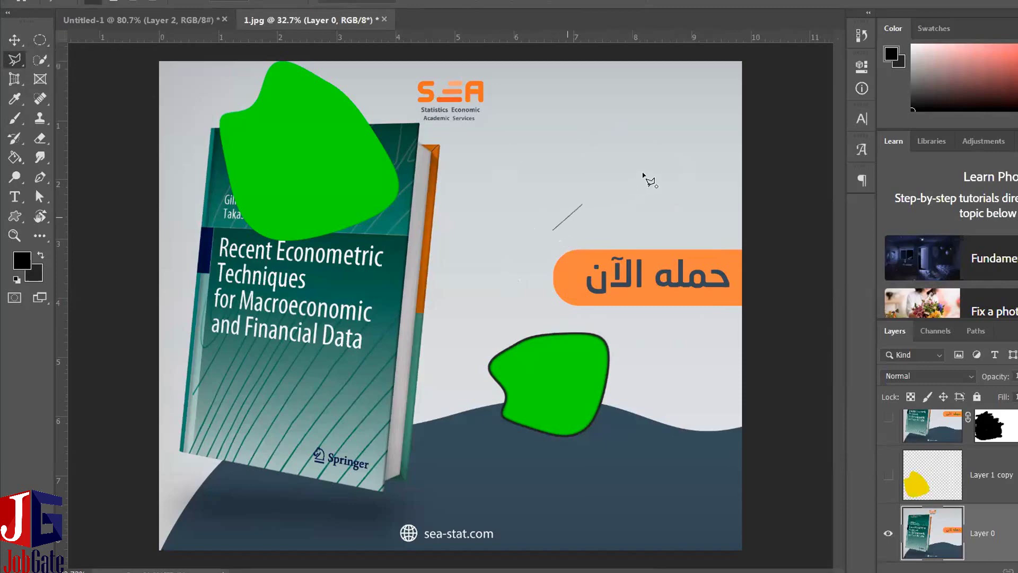
left_click(658, 164)
left_click(715, 231)
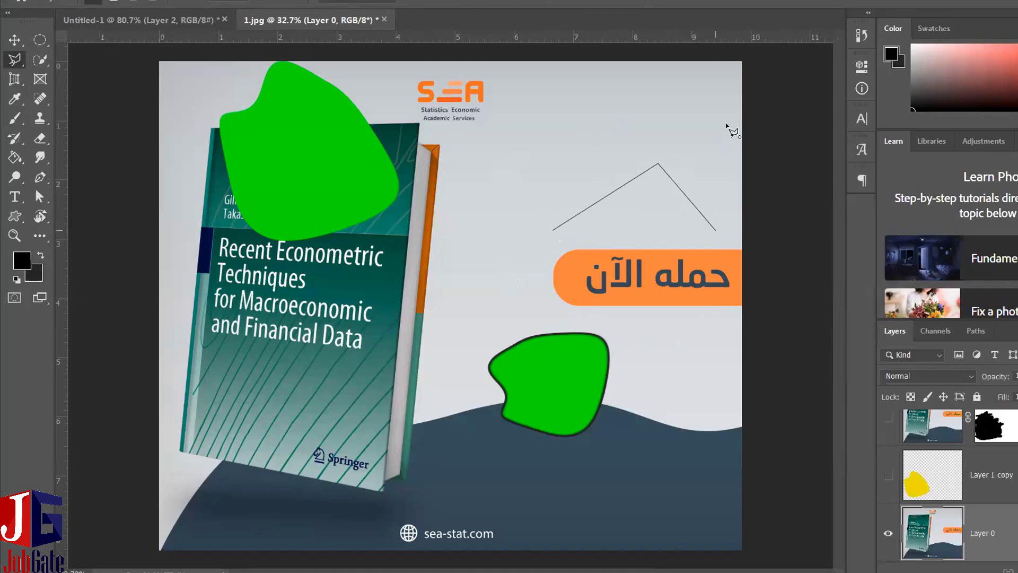
left_click(731, 110)
left_click(613, 168)
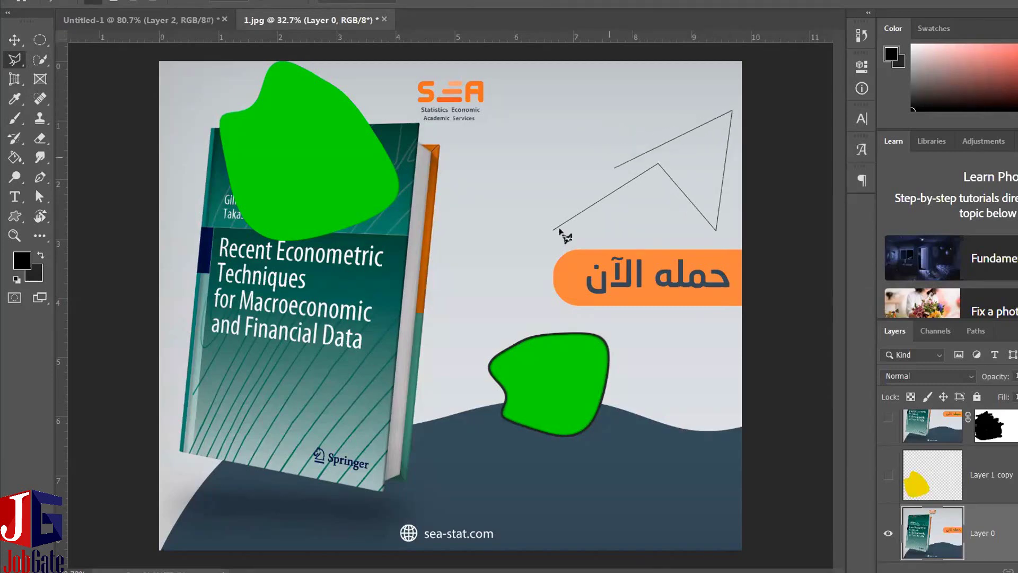
left_click(599, 127)
left_click(503, 209)
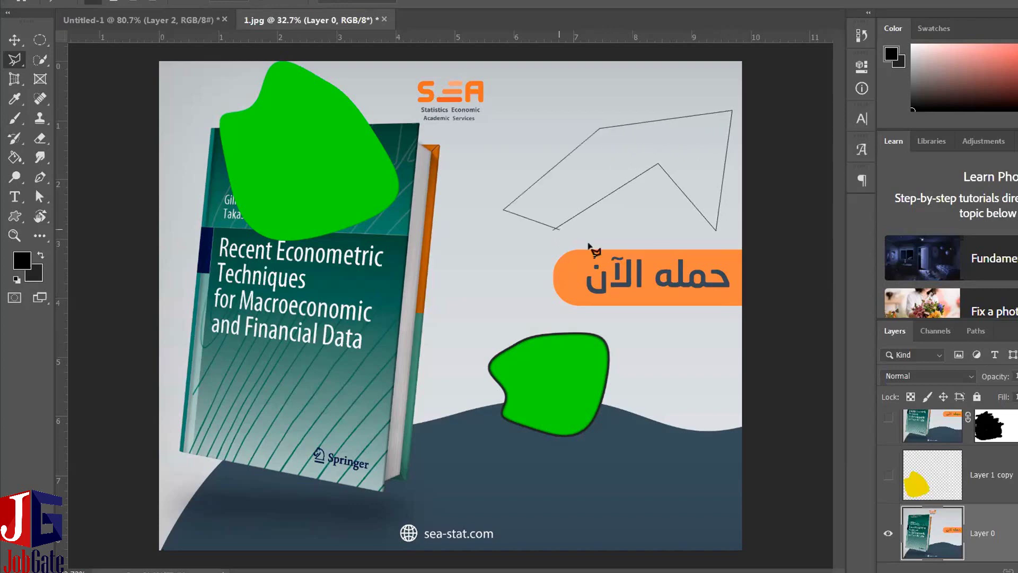
left_click(557, 229)
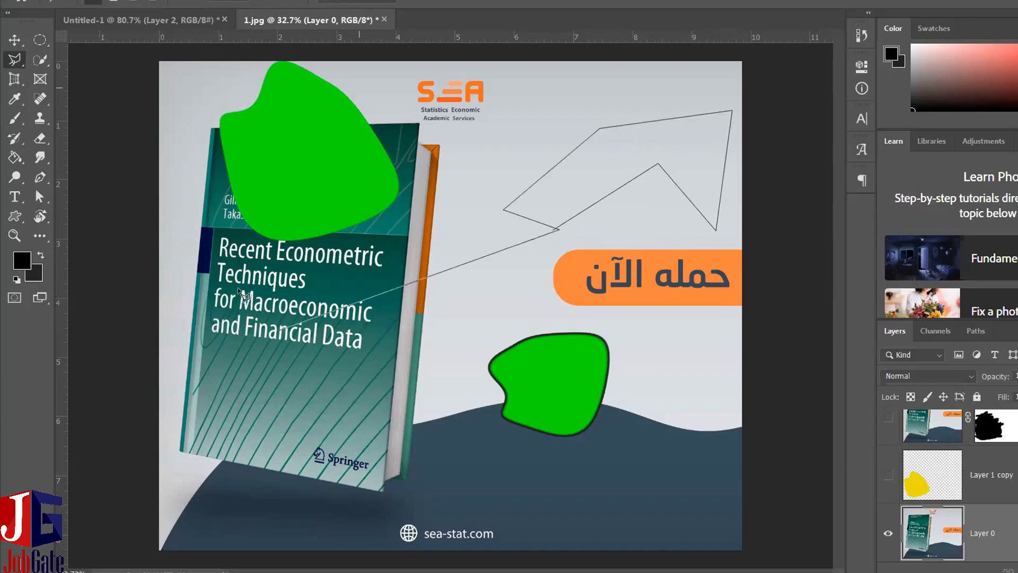
key("Escape")
Select a small four-sided area above the orange banner with the Polygonal Lasso tool and deselect it.
left_click(586, 210)
left_click(575, 133)
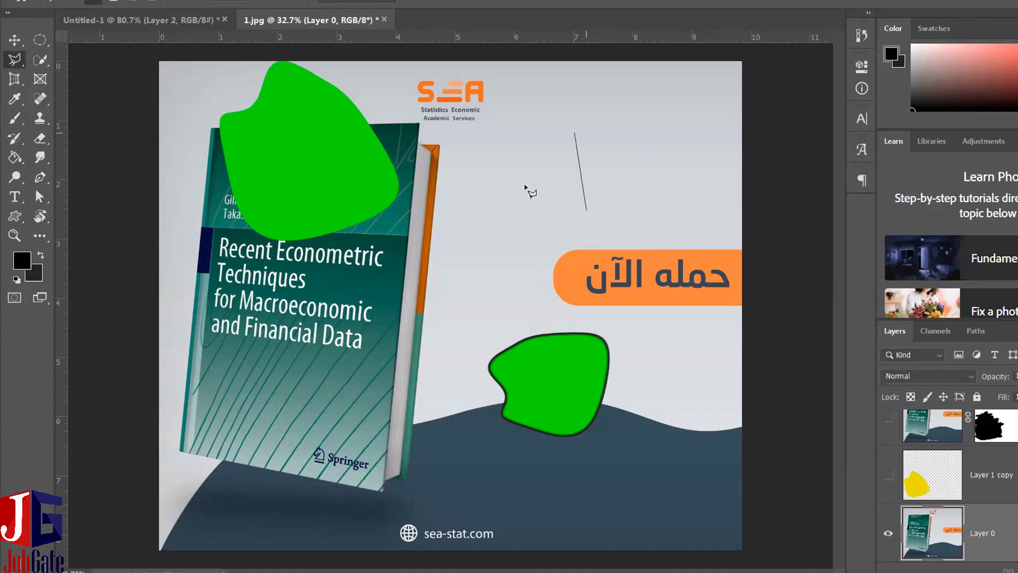
left_click(550, 169)
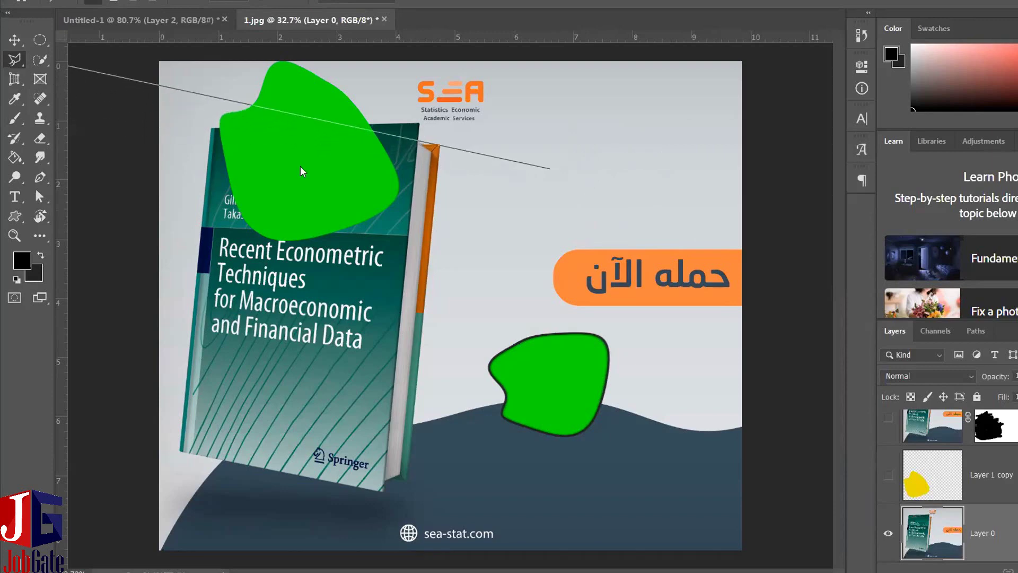
key("Escape")
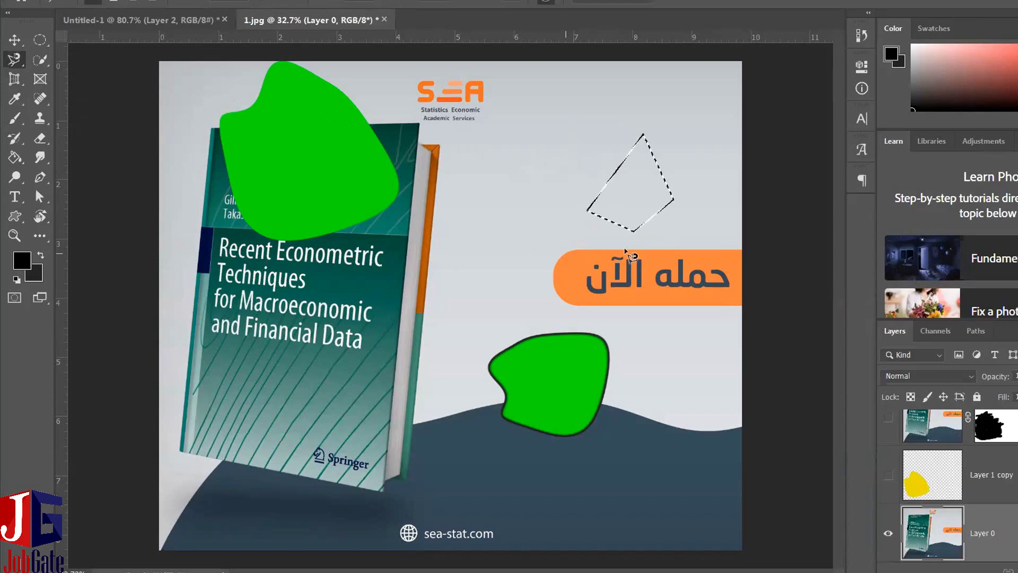
key("ctrl+d")
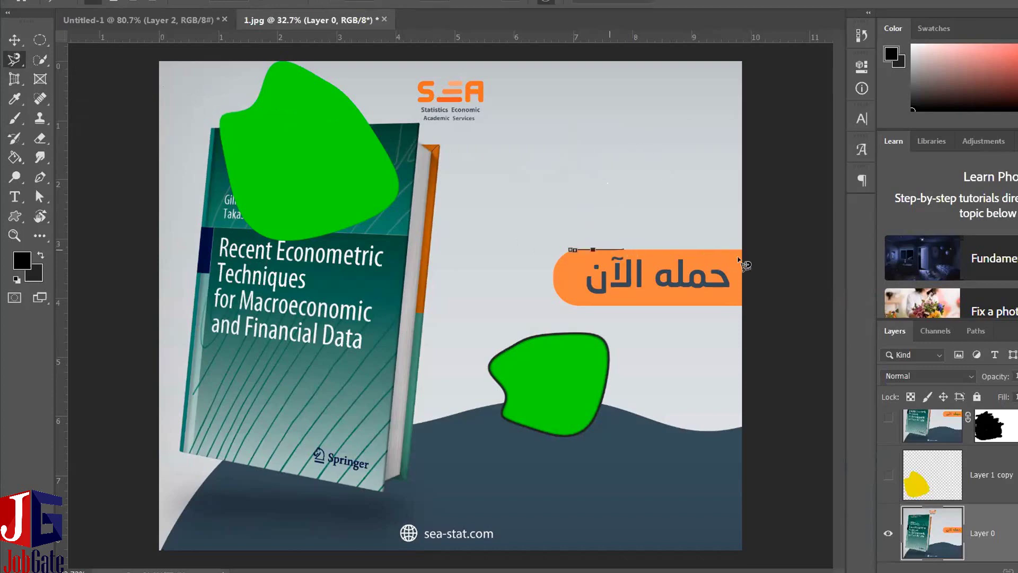
Trace the orange banner on Layer 0 with the Magnetic Lasso tool and test deleting the selected area.
left_click(739, 259)
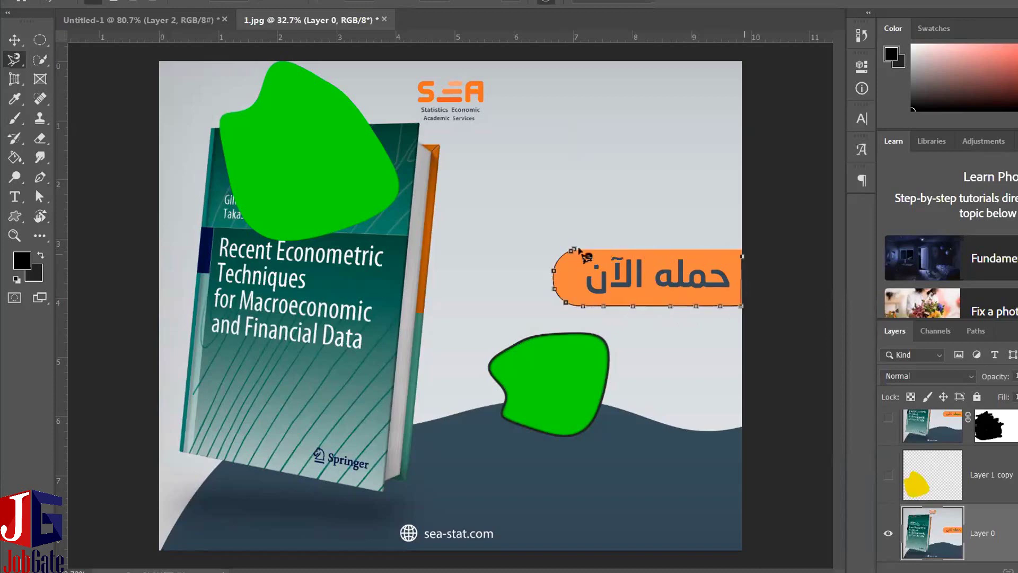
double_click(604, 297)
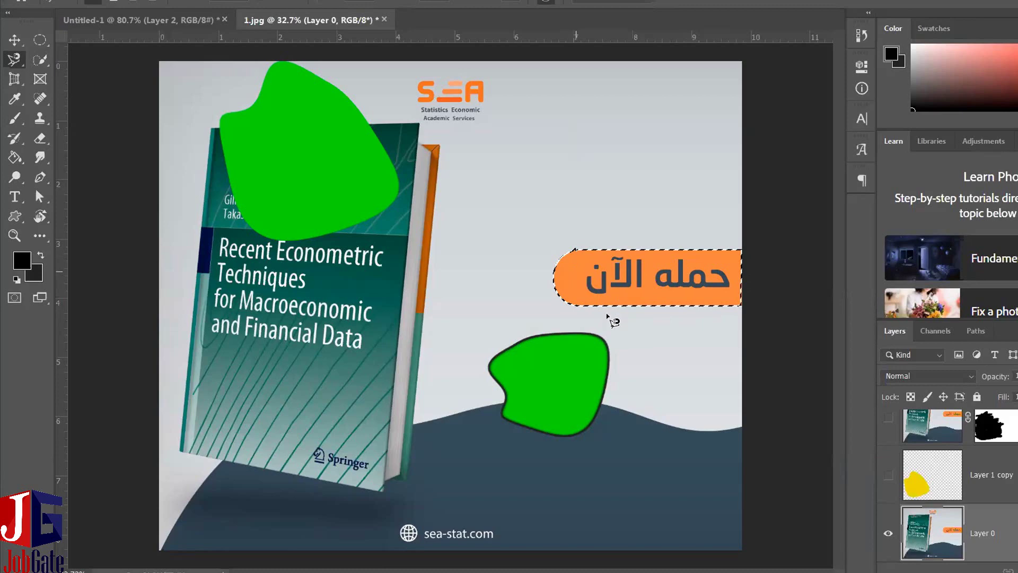
key("Delete")
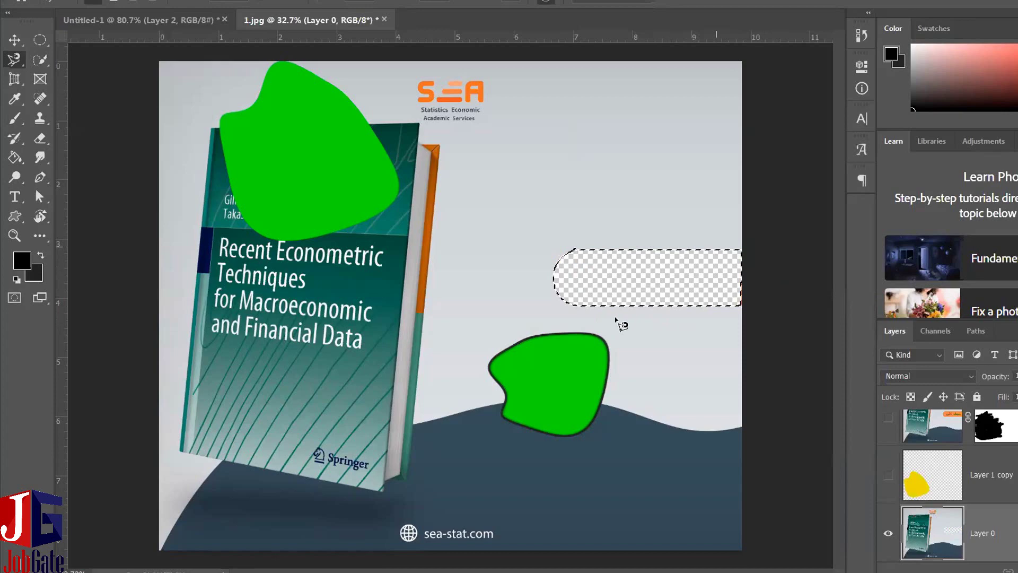
scroll(622, 324, "up", 3)
scroll(596, 218, "up", 2)
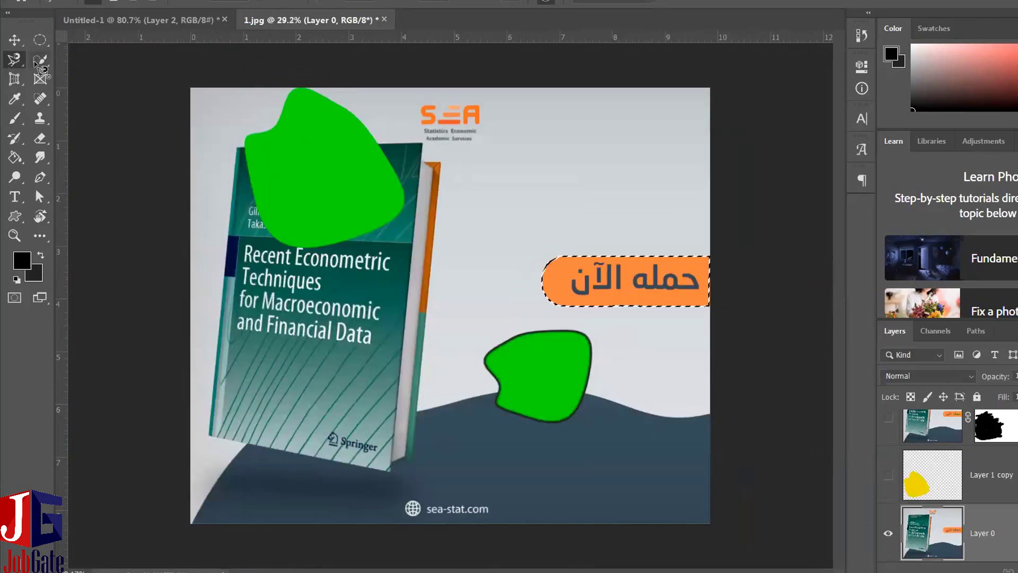
Switch from the Quick Selection tool to the Magic Wand tool.
right_click(37, 62)
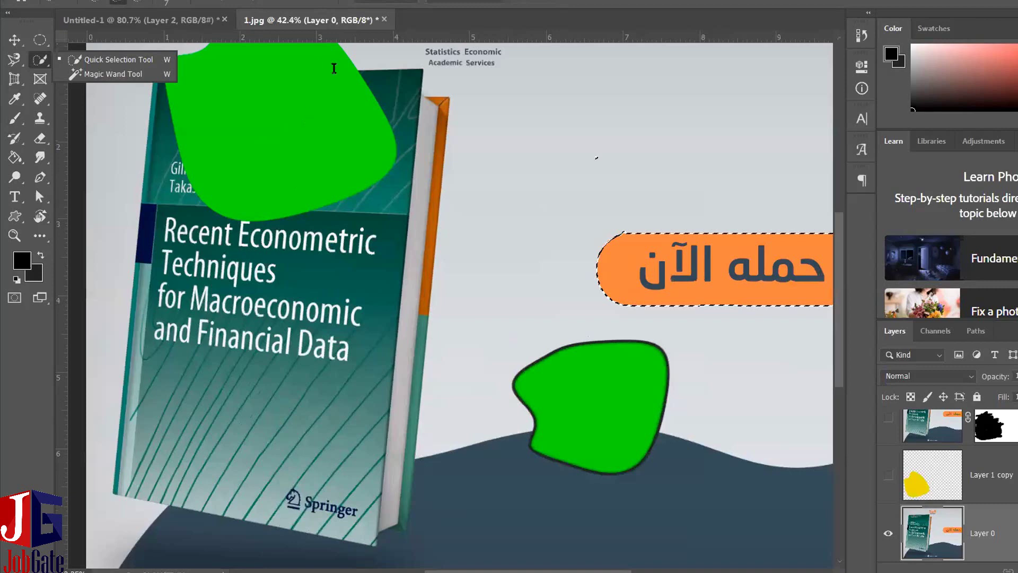
key("shift+w")
scroll(334, 69, "up", 3)
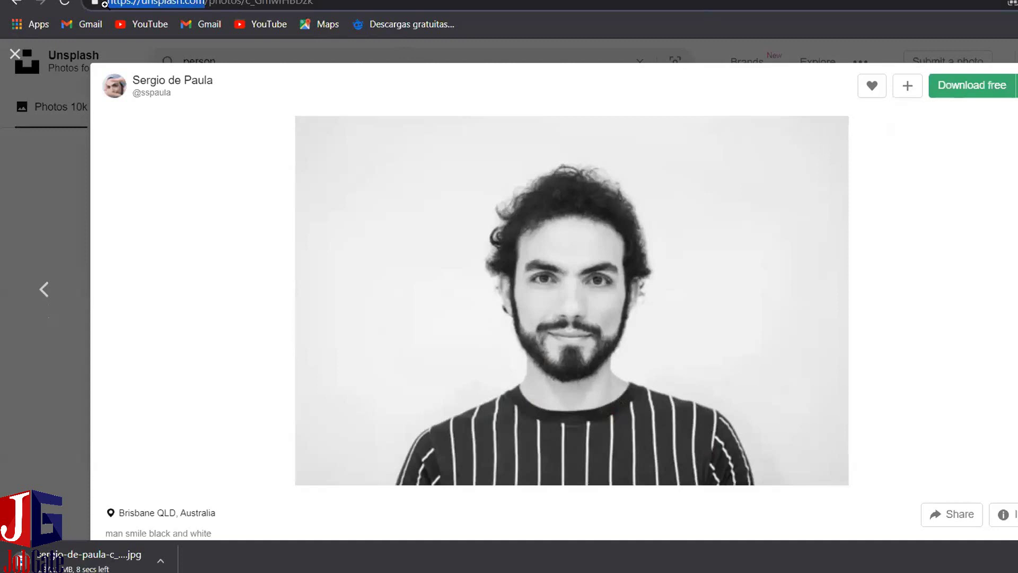
Load google.com in the browser and open the downloaded Unsplash portrait in Photoshop.
type("google.com")
key("Return")
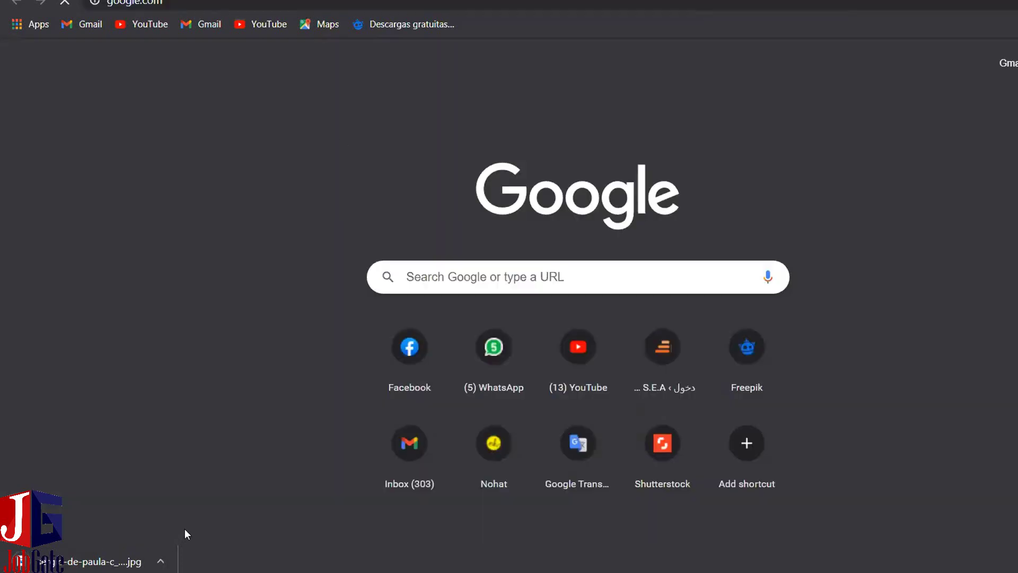
left_click(160, 560)
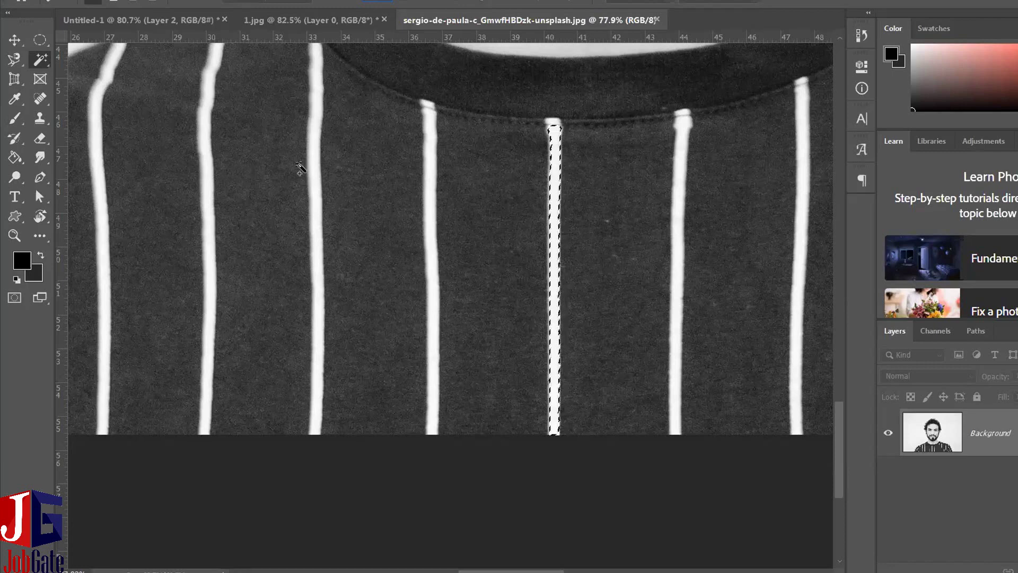
Use the Magic Wand to select one white shirt stripe, and replace it with a selection of the light background around the man.
left_click(215, 168)
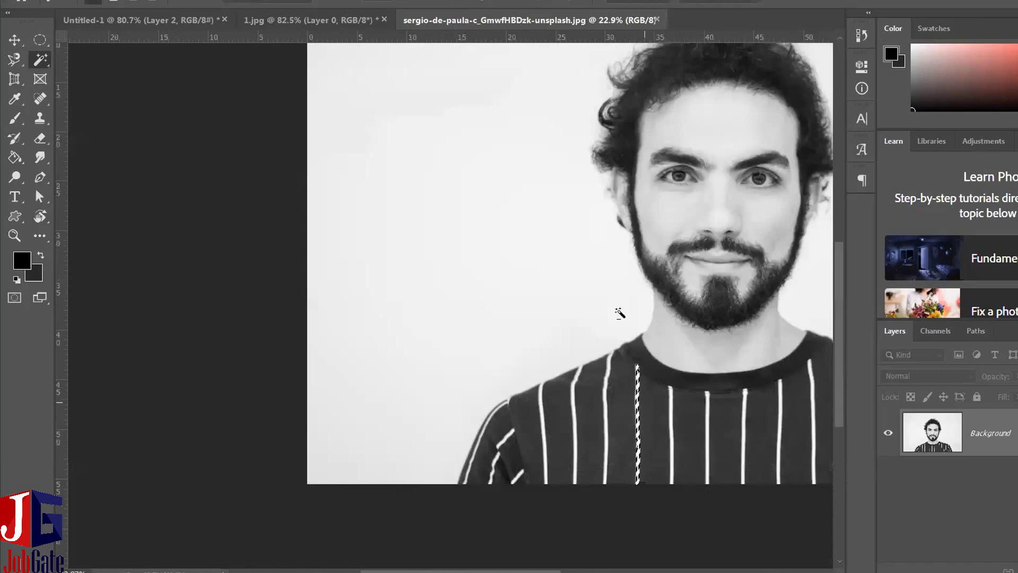
left_click(618, 311)
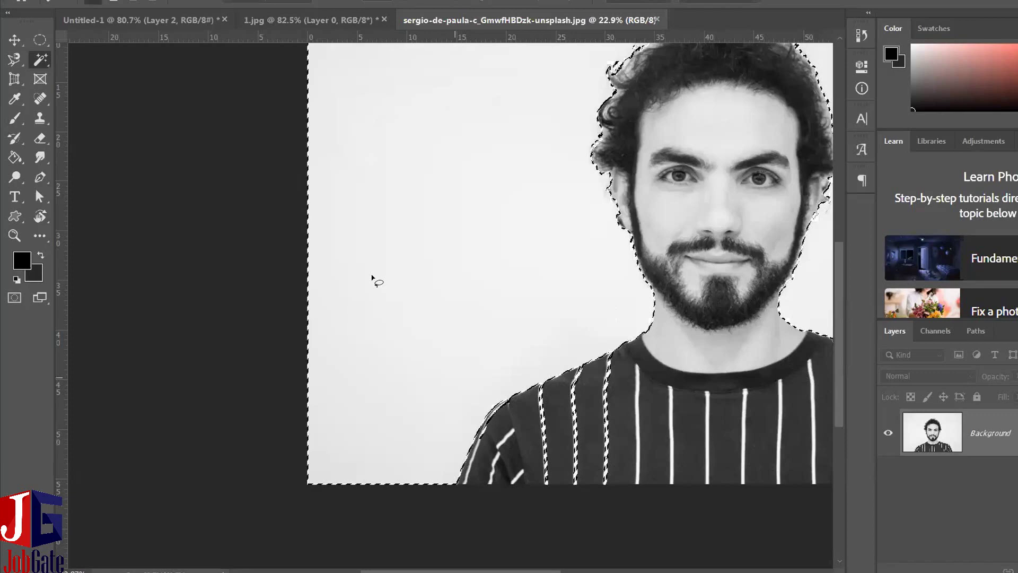
Subtract the white shirt stripes on the image's left side from the background selection with the Lasso tool.
scroll(430, 228, "up", 3)
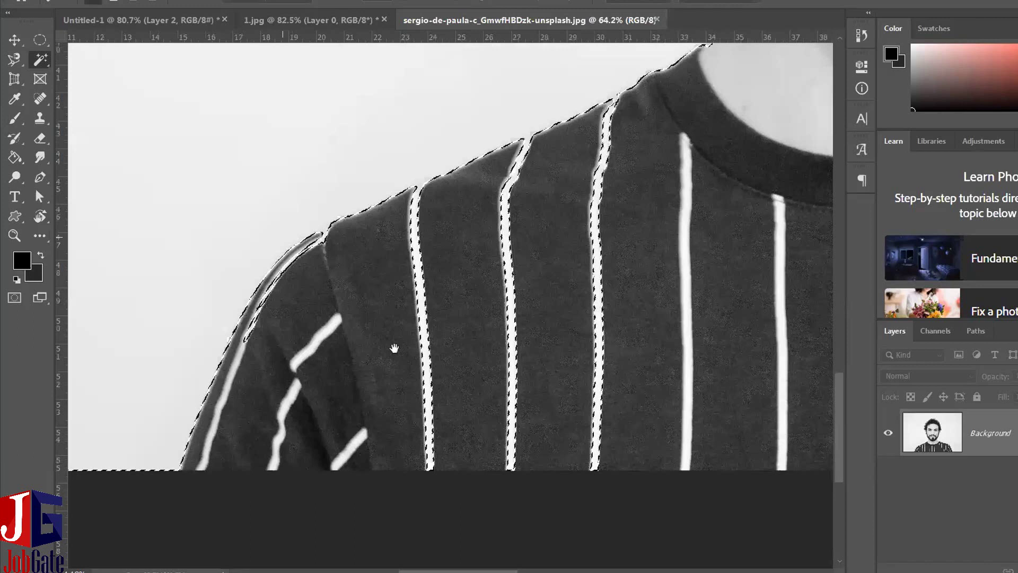
key("l")
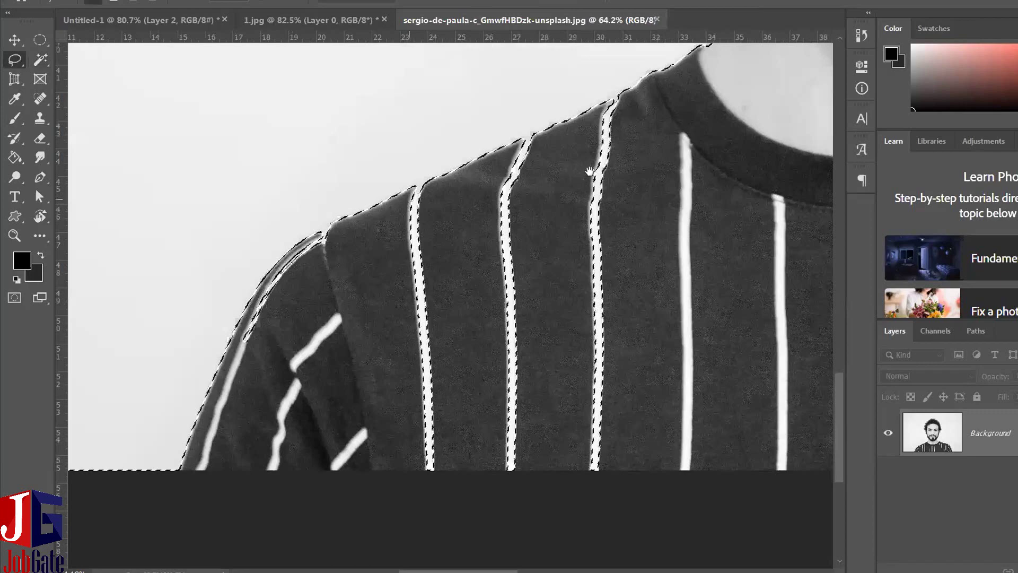
left_click_drag(590, 176, 461, 304)
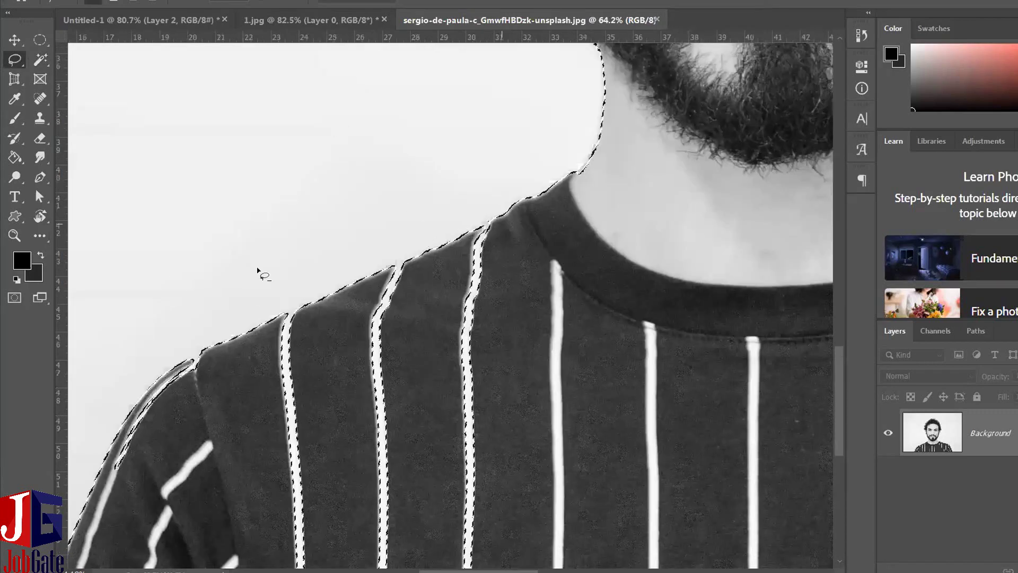
scroll(256, 273, "down", 5)
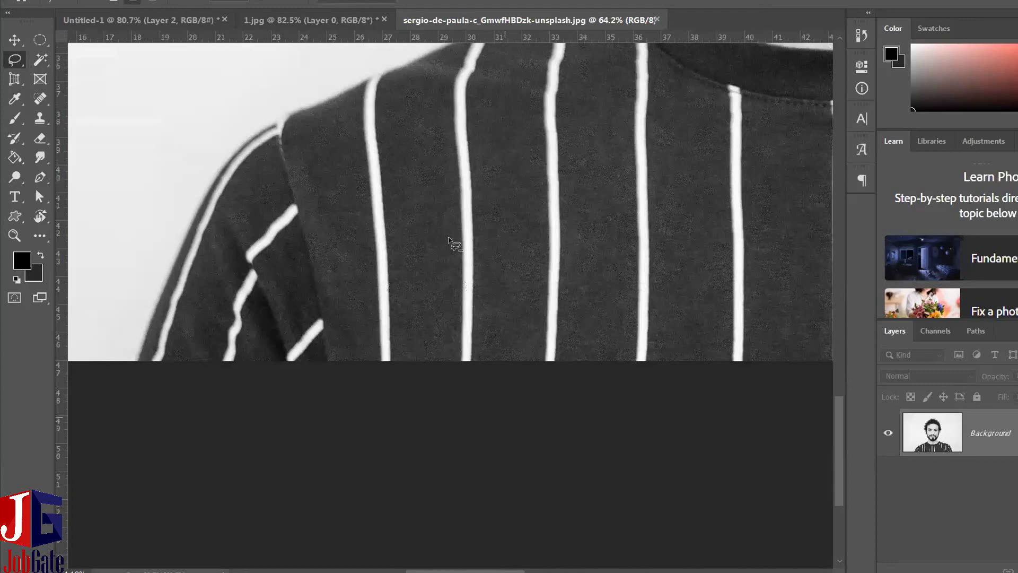
left_click_drag(482, 227, 390, 398)
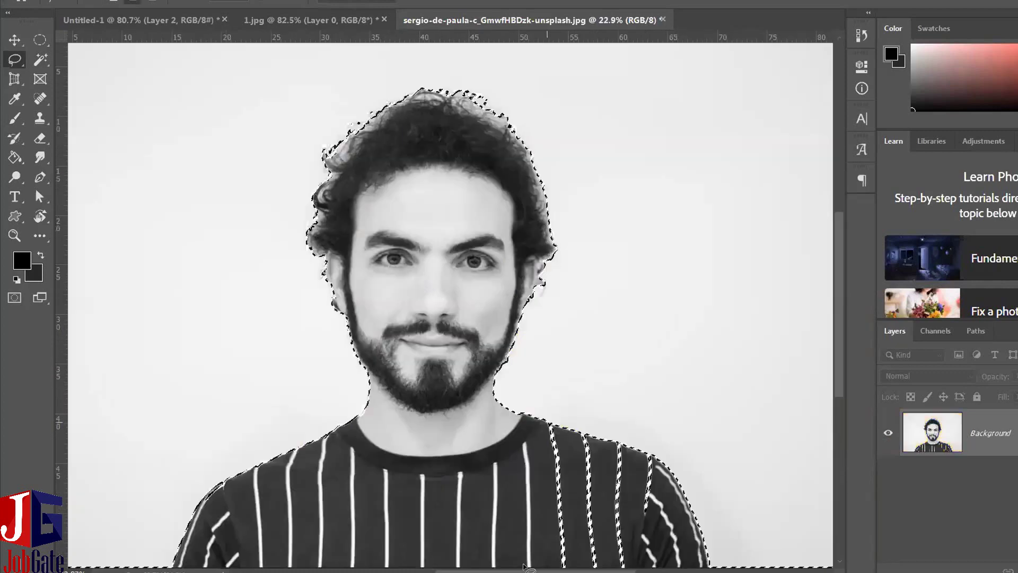
Subtract the white shirt stripes on the image's right side from the background selection with the Lasso tool, down to the bottom edge.
mouse_move(523, 567)
left_mouse_down()
mouse_move(557, 554)
mouse_move(568, 524)
left_mouse_up()
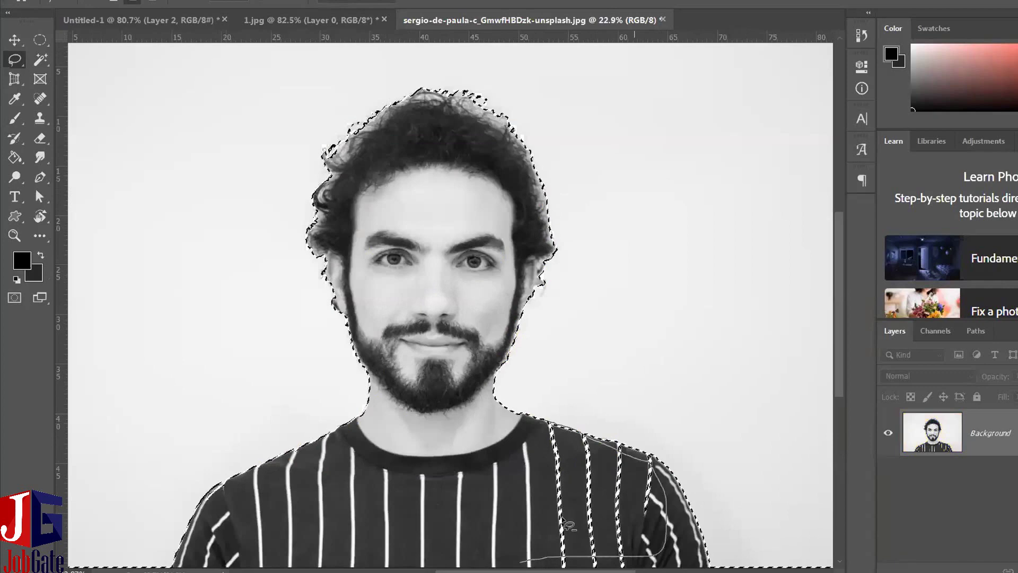
left_click_drag(568, 525, 645, 427)
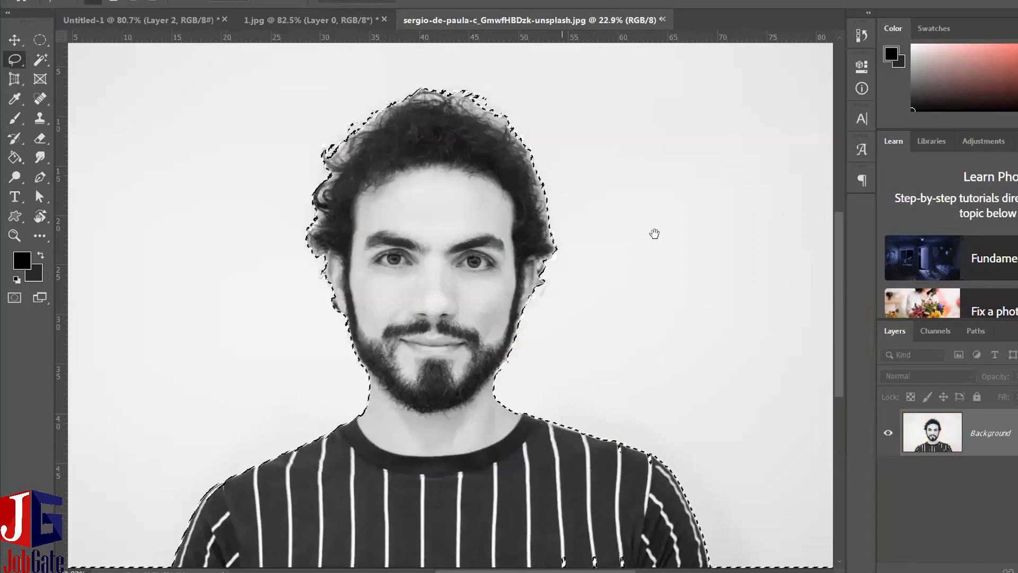
scroll(654, 233, "down", 3)
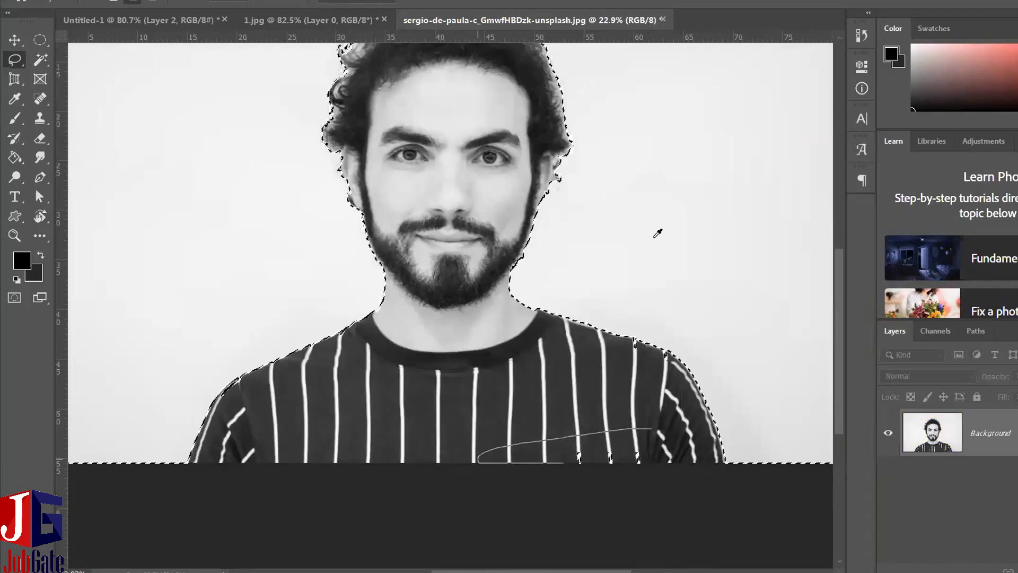
Fill the selected background around the man with solid yellow at 100% opacity and remove the selection.
key("shift+BackSpace")
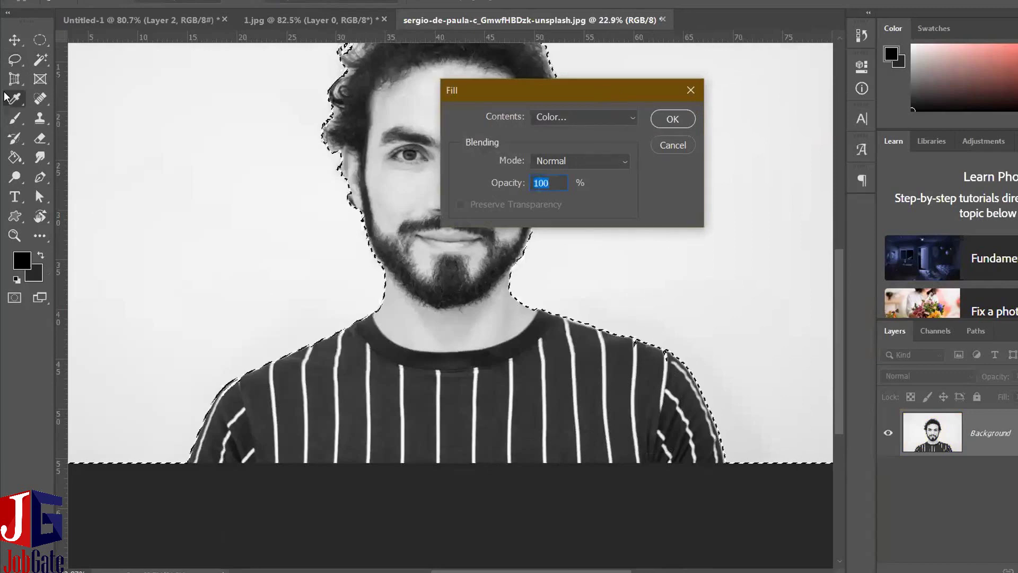
key("Return")
key("ctrl+0")
key("l")
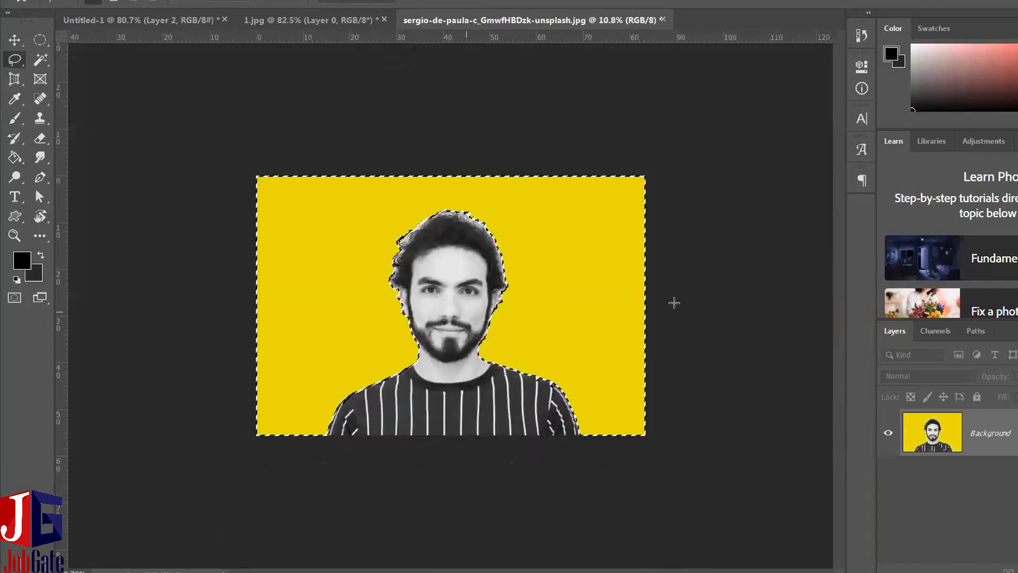
key("m")
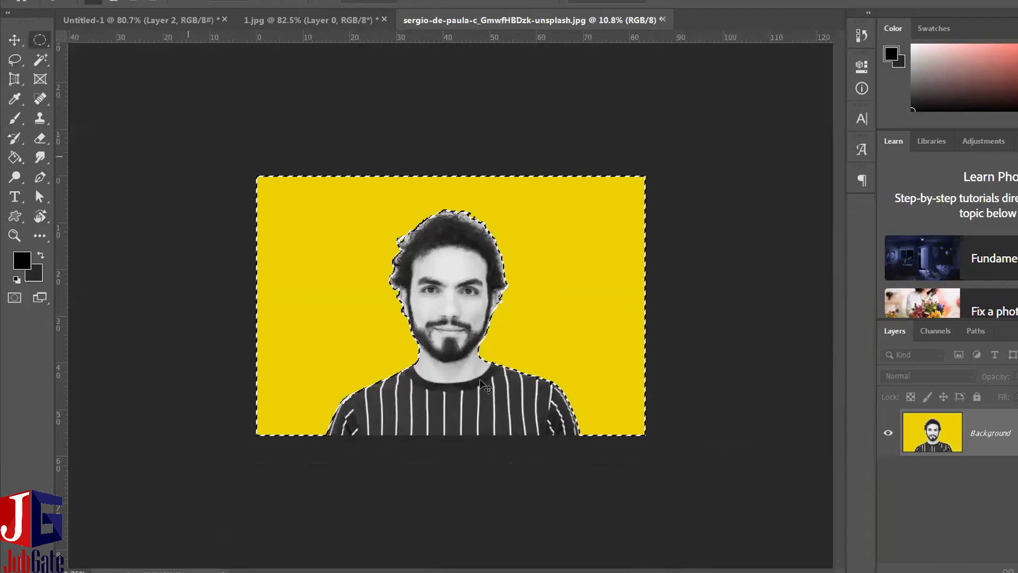
key("ctrl+d")
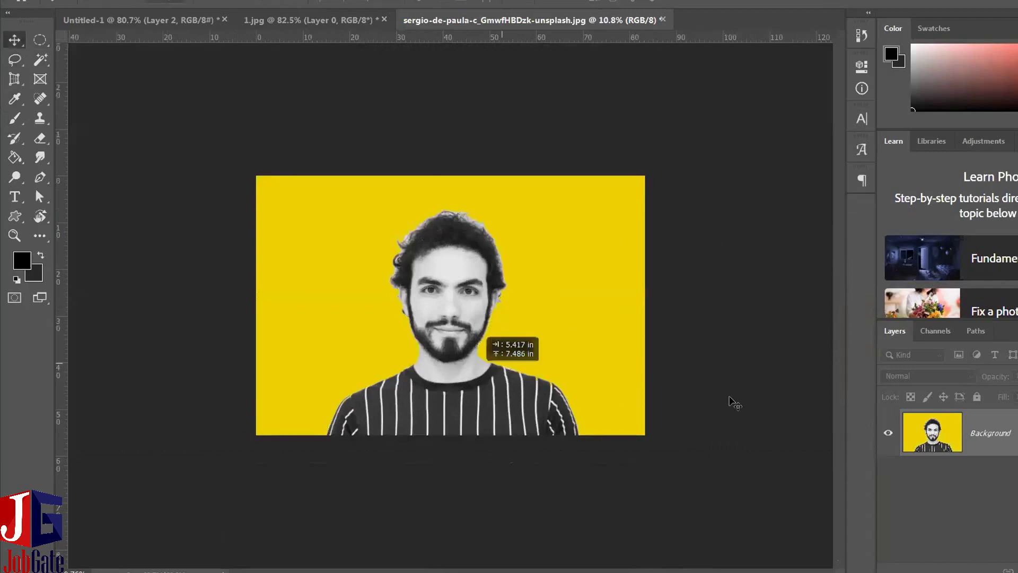
Convert the portrait background to a regular layer, scale it down to about two thirds, and undo its shift to the left.
key("v")
left_click_drag(530, 314, 529, 313)
left_click_drag(467, 300, 499, 286)
scroll(498, 287, "down", 3)
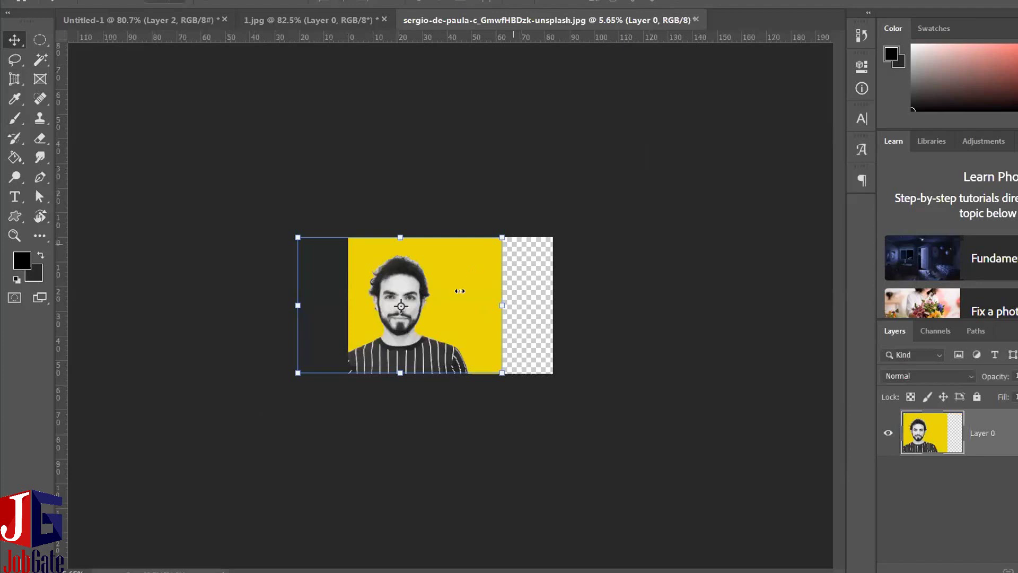
key("Return")
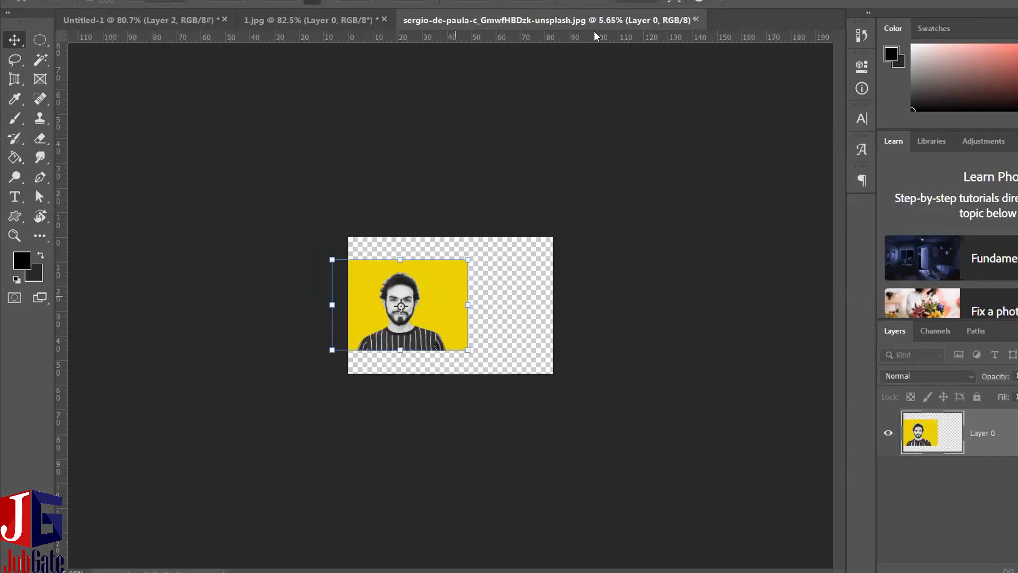
key("ctrl+plus")
key("ctrl+plus")
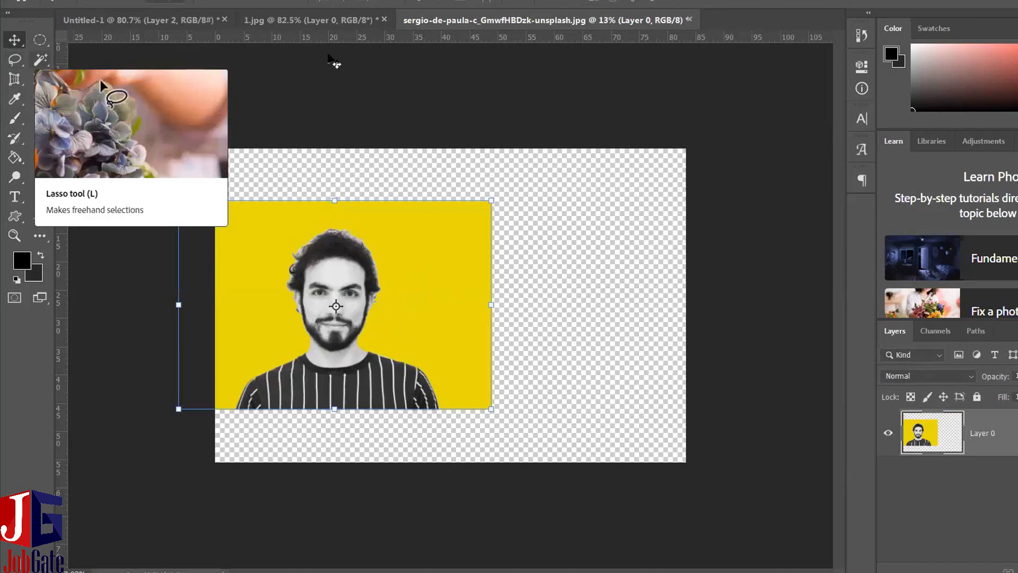
key("ctrl+z")
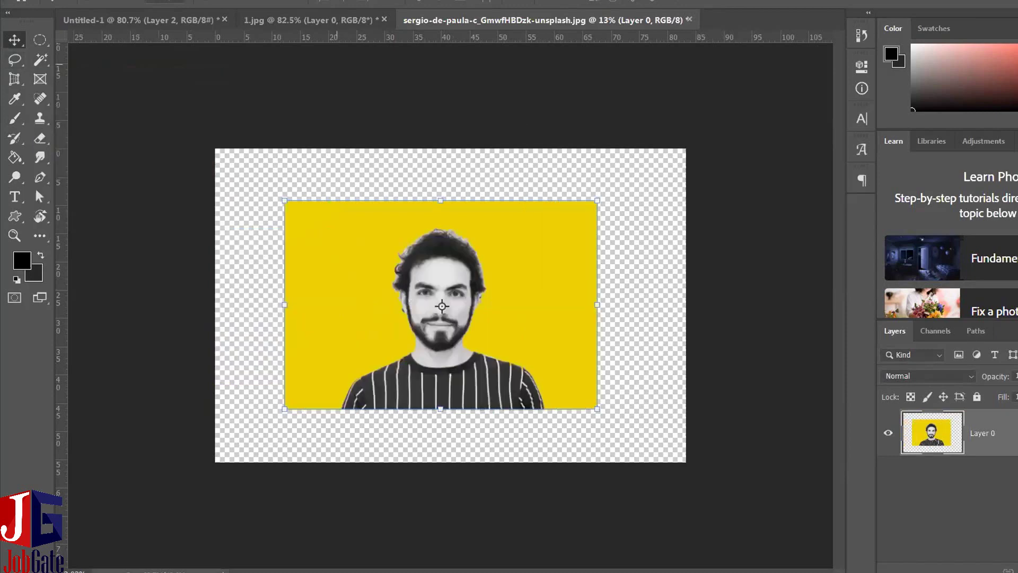
Switch to the 1.jpg document and open the General preferences.
left_click_drag(442, 306, 310, 19)
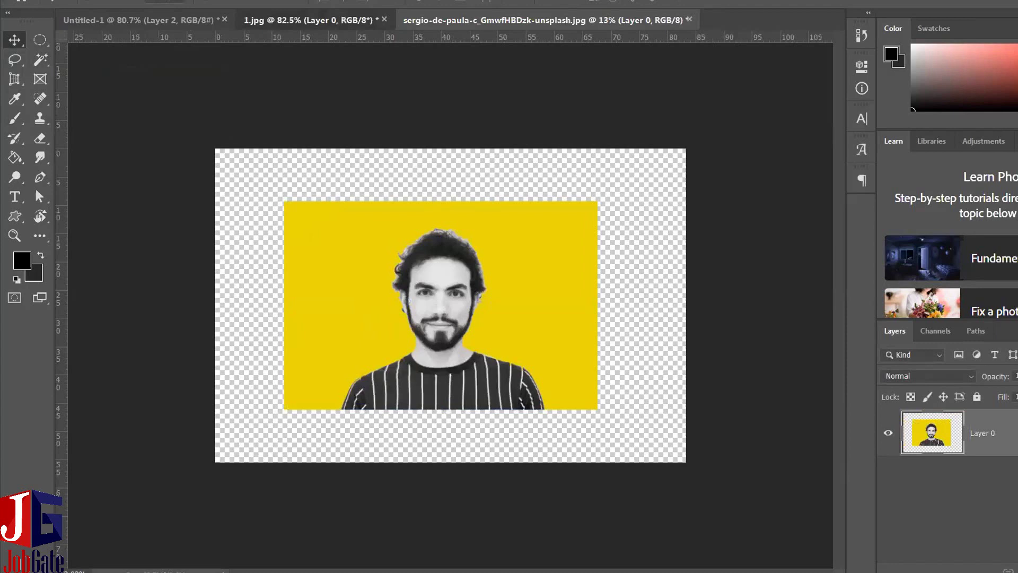
left_click_drag(310, 20, 201, 106)
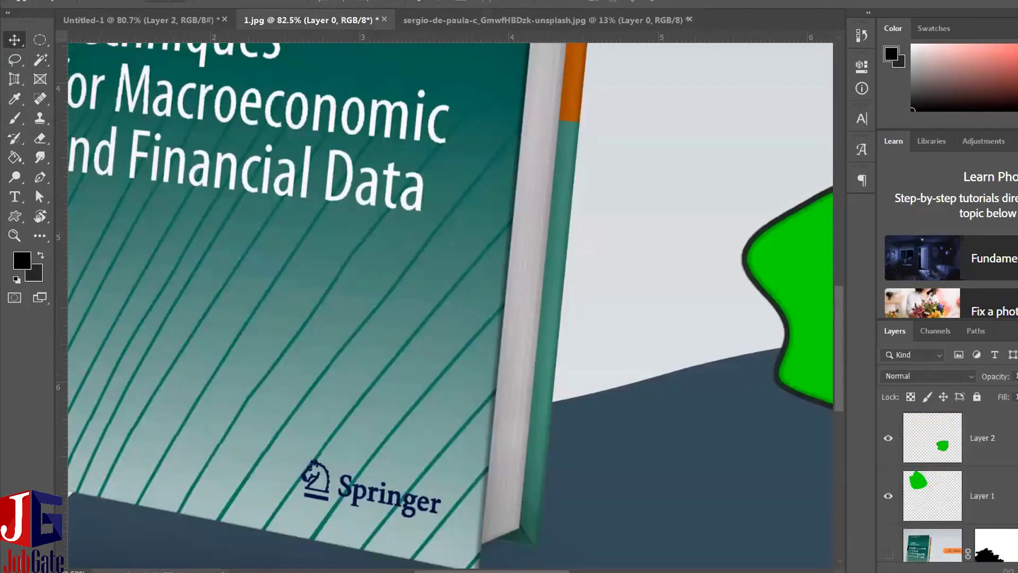
key("alt+e")
key("Escape")
key("alt+e")
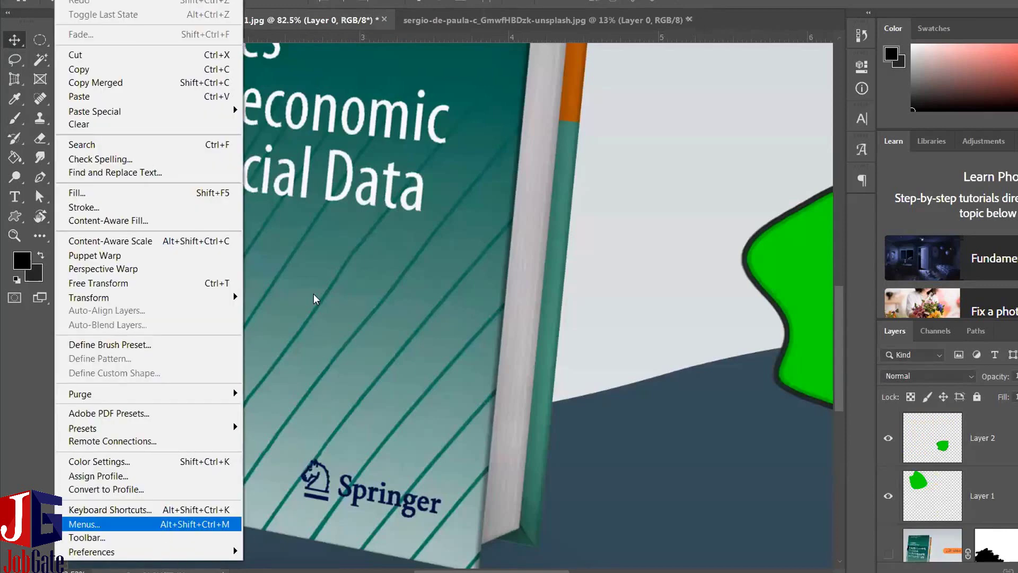
key("n")
key("Return")
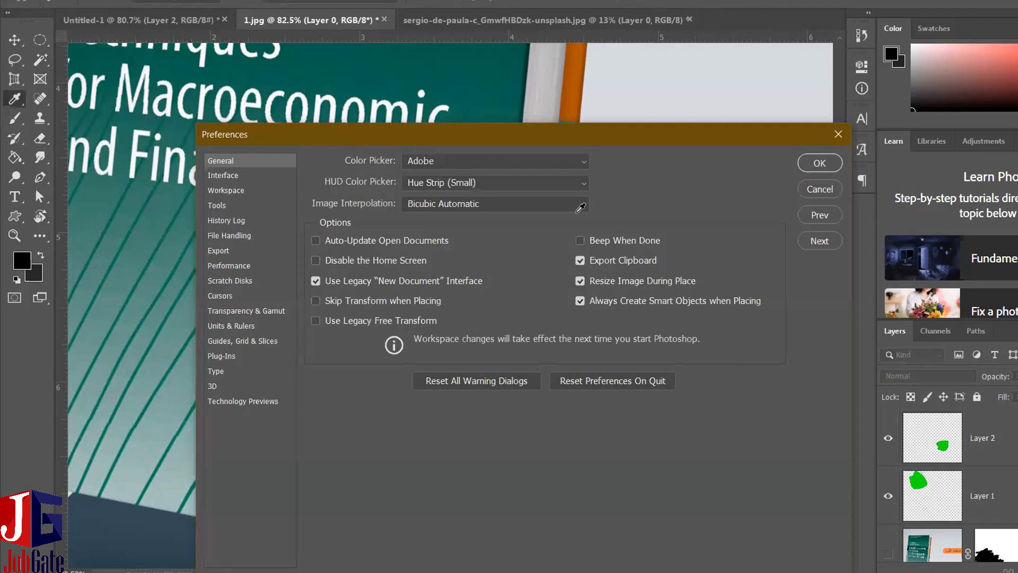
Go through the Interface and Tools preferences and toggle Animated Zoom.
key("ctrl+2")
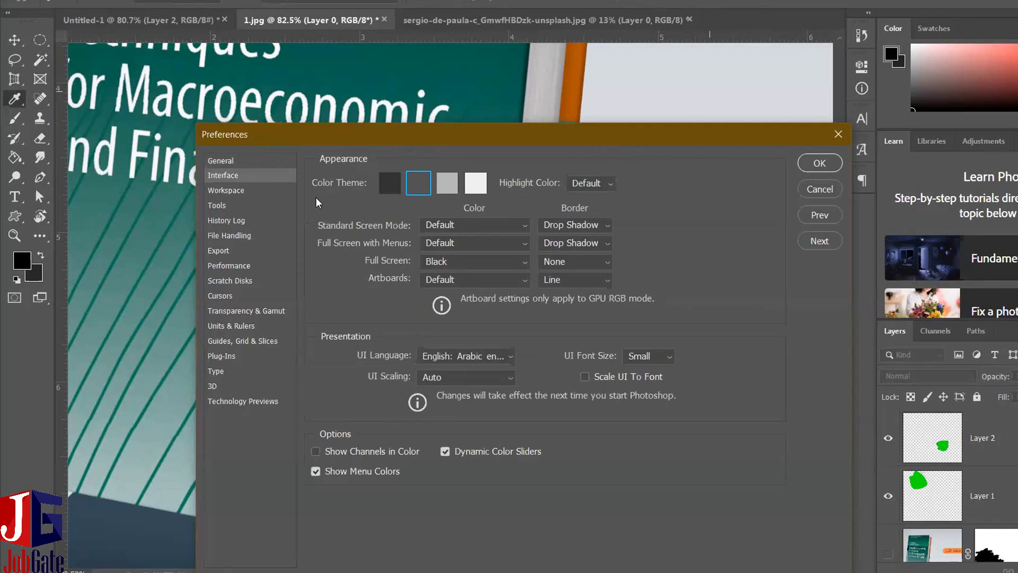
left_click(249, 211)
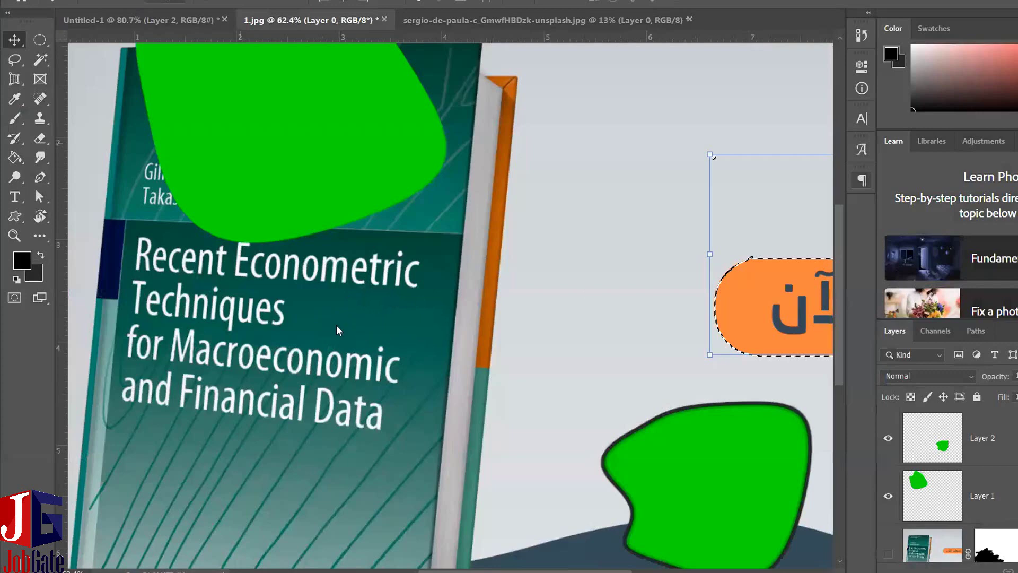
scroll(318, 342, "down", 3)
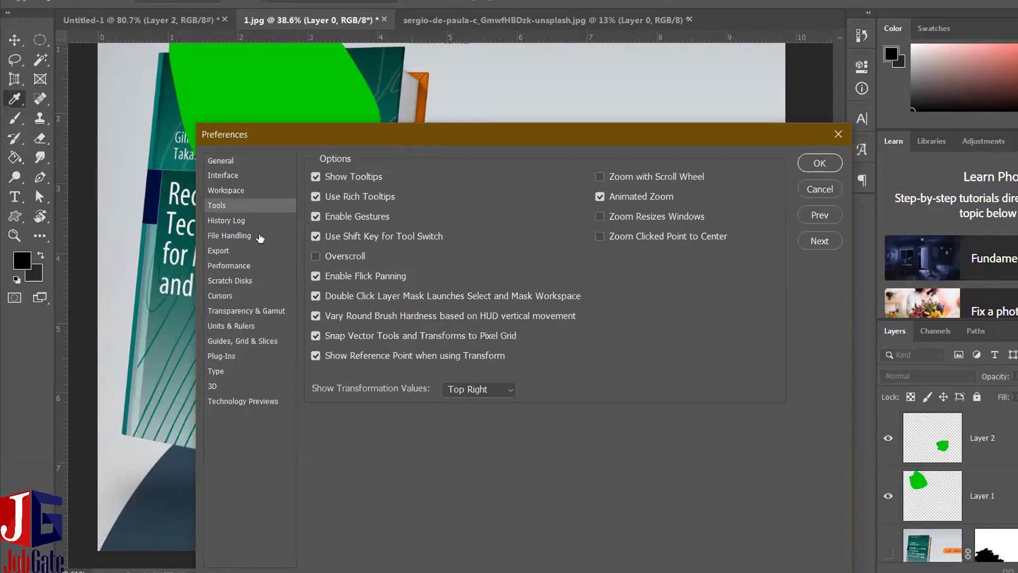
left_click(600, 196)
Review the image preview and recovery interval choices in the File Handling preferences, and turn off automatic saving of recovery information.
left_click(286, 235)
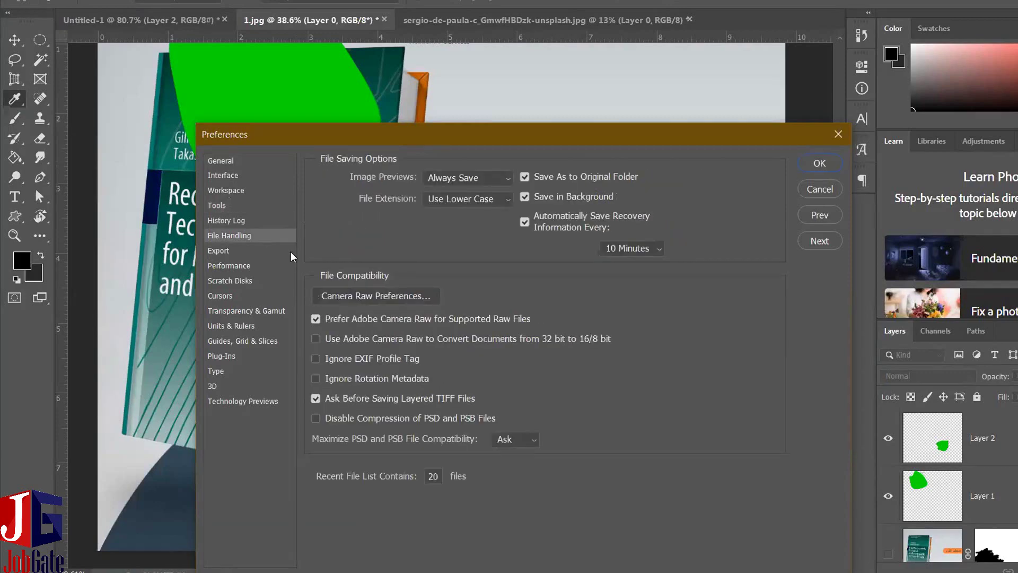
left_click(469, 177)
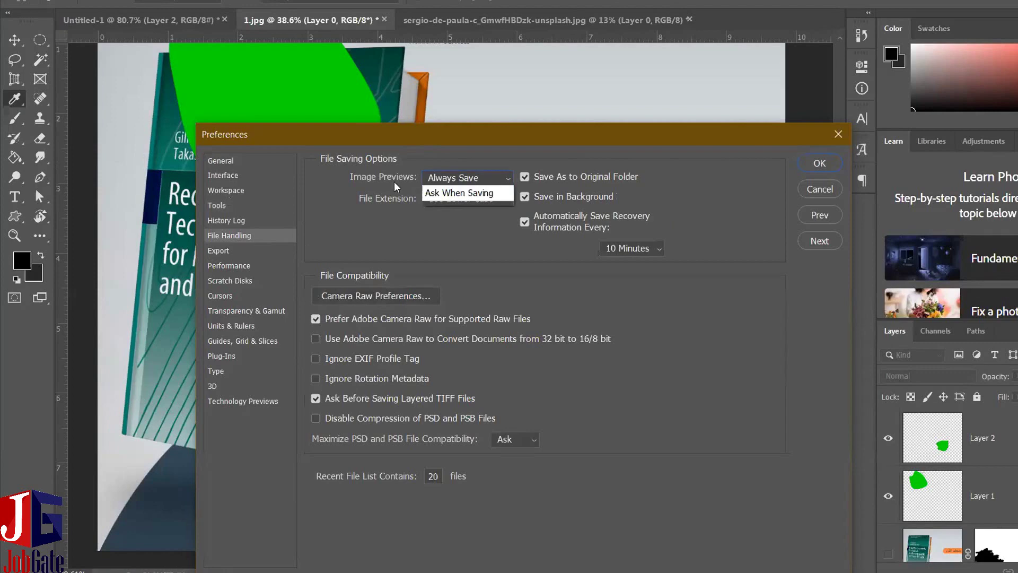
left_click(447, 85)
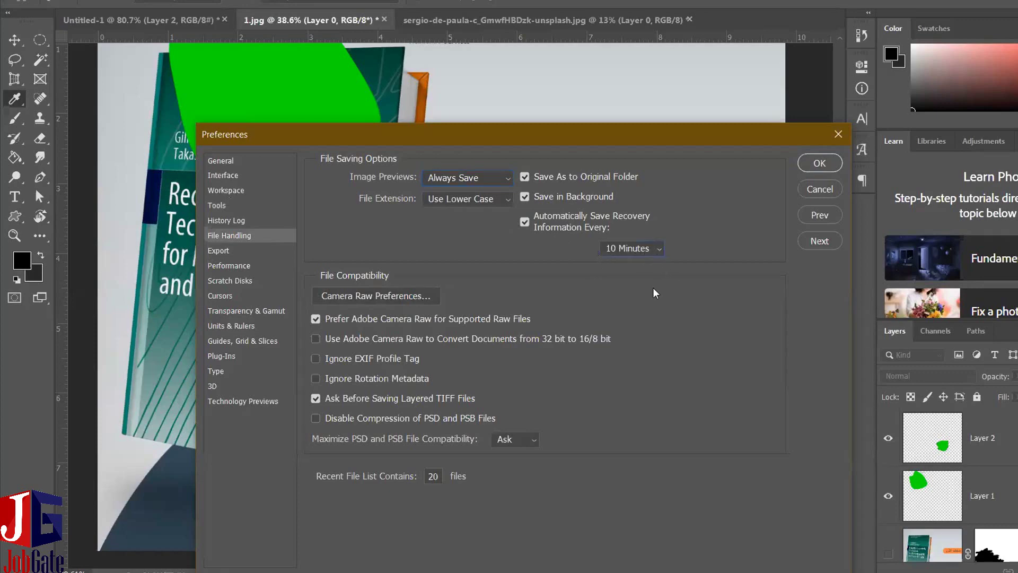
left_click(645, 248)
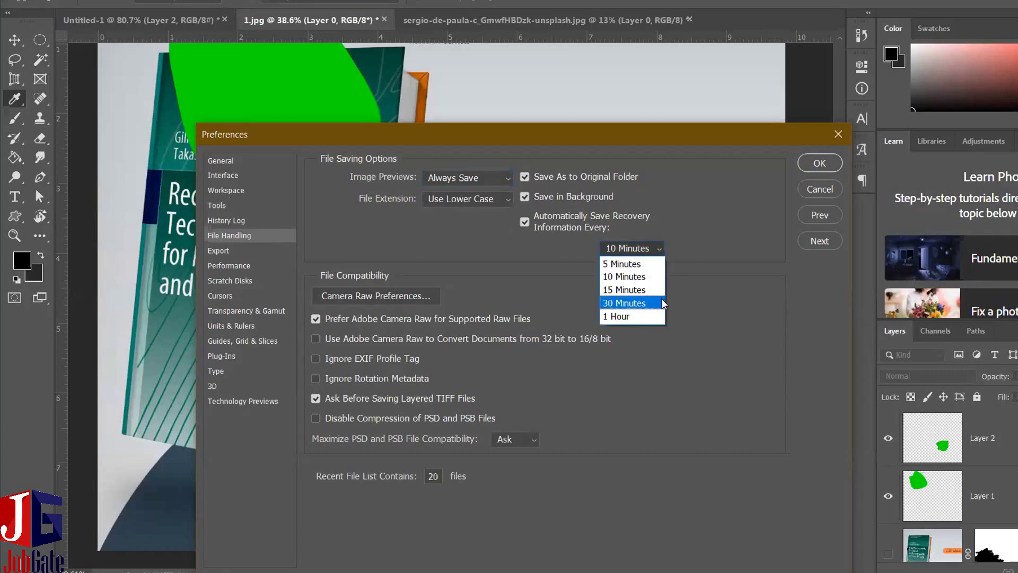
left_click(705, 275)
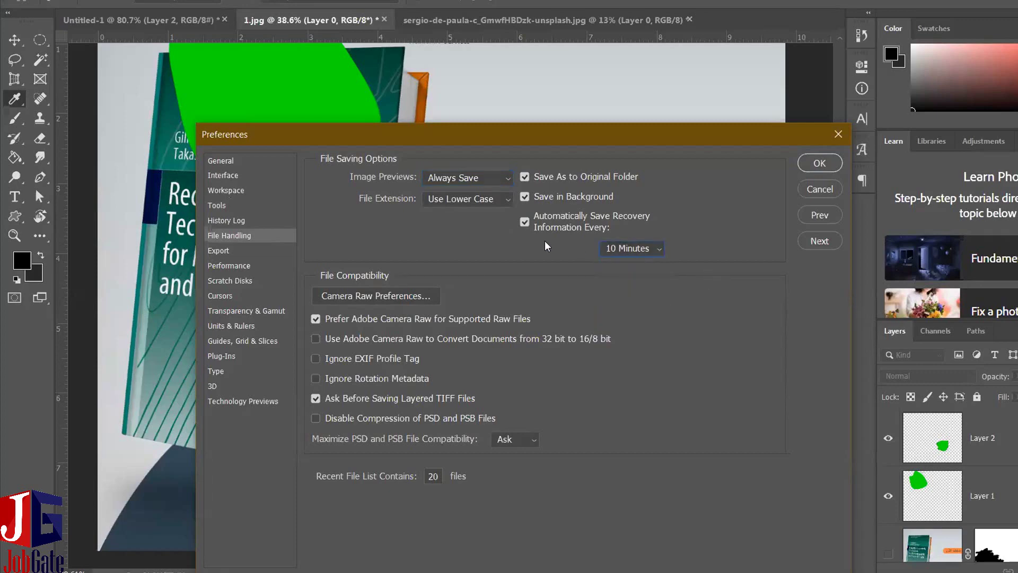
left_click(580, 225)
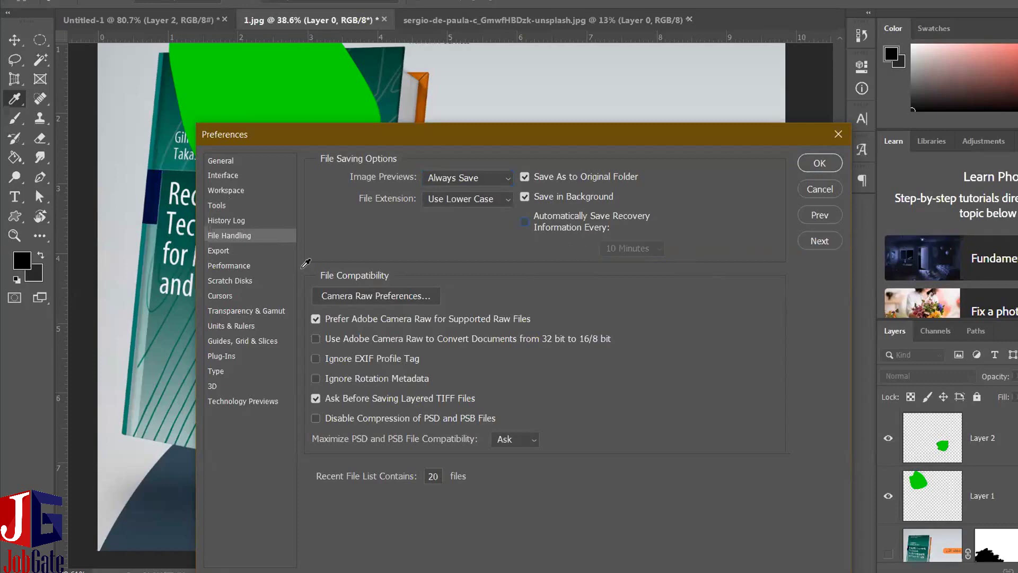
Review the Export, Performance, Scratch Disks and Cursors preferences, raising the program's memory allotment to 10761 MB.
left_click(289, 254)
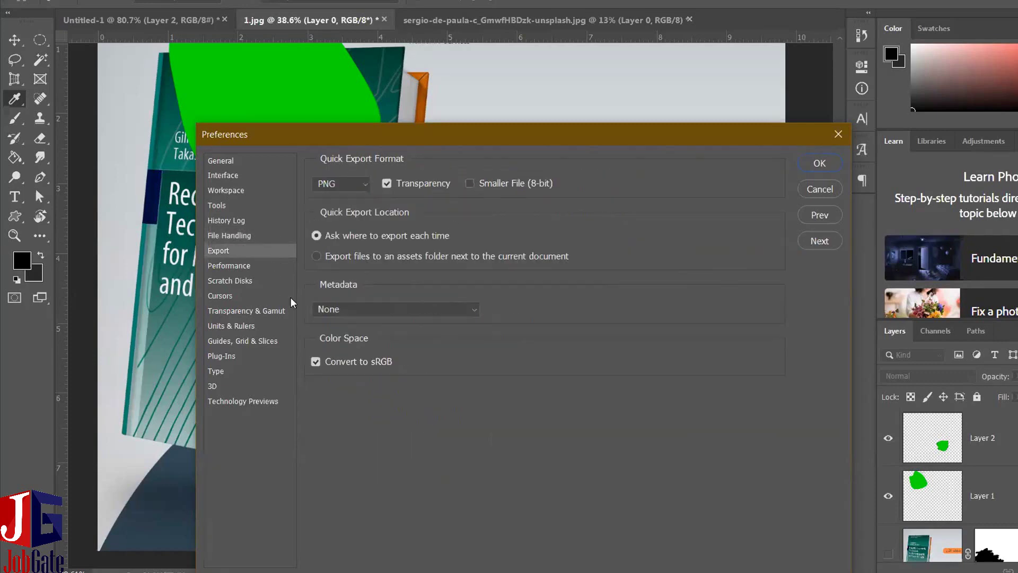
left_click(252, 266)
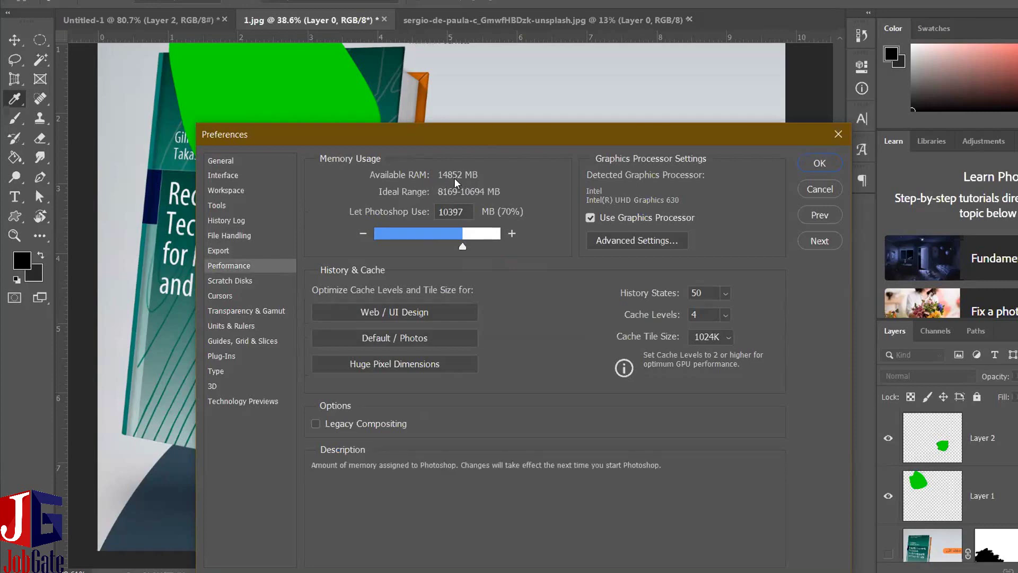
double_click(446, 211)
mouse_move(463, 246)
left_mouse_down()
mouse_move(482, 247)
mouse_move(465, 246)
left_mouse_up()
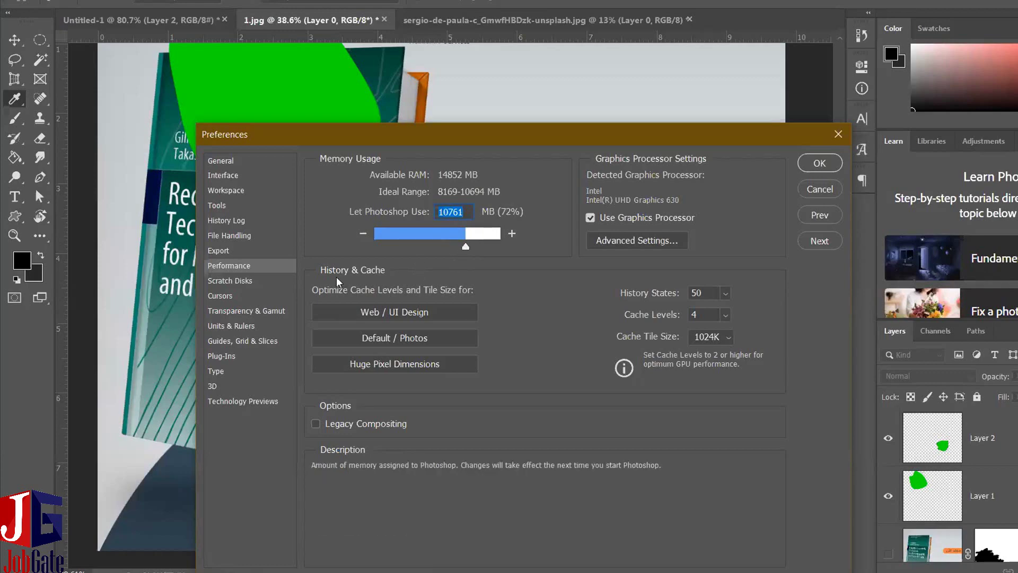
key("ctrl+9")
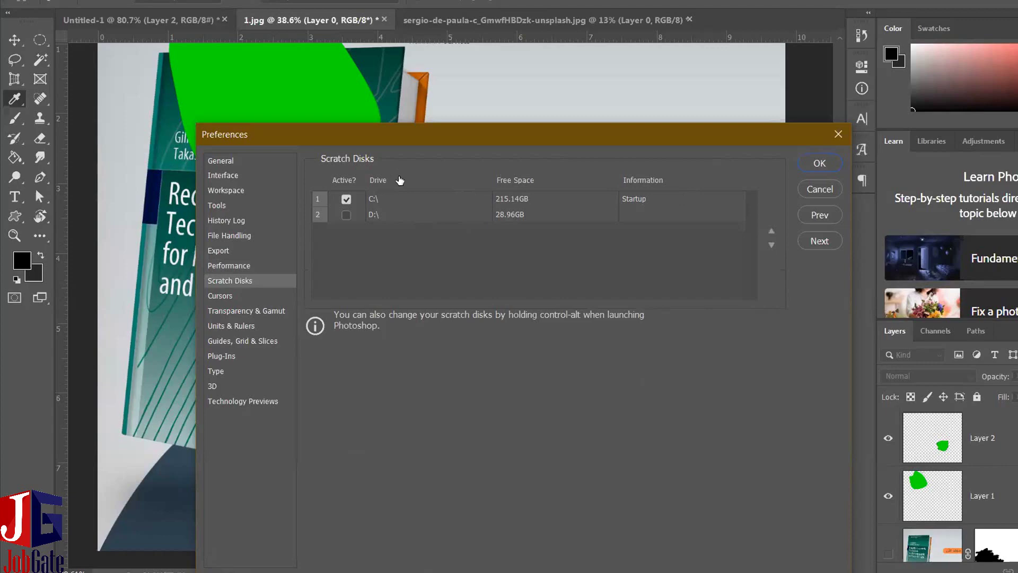
left_click(219, 295)
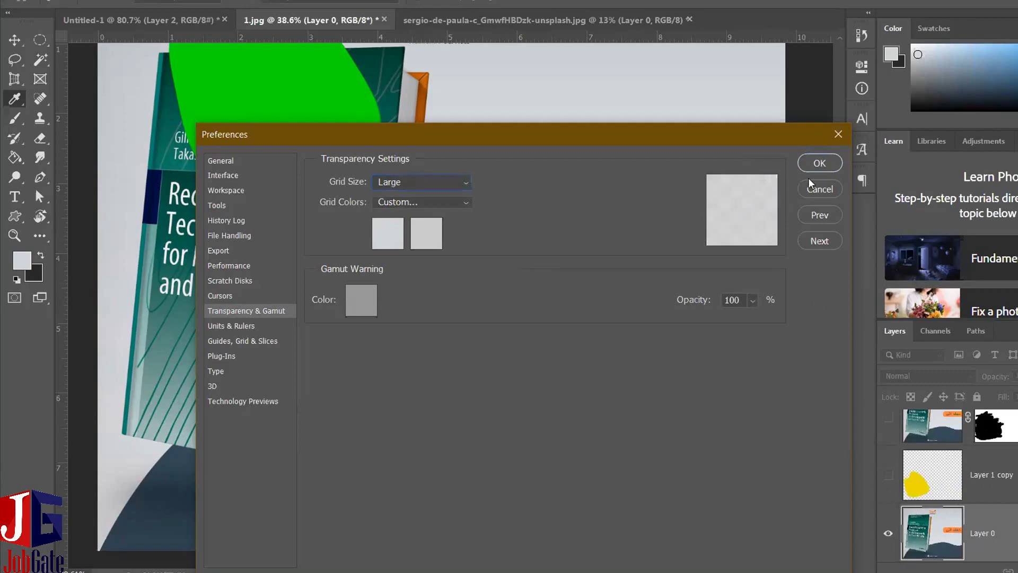
Hide Layer 0, show Layer 1 copy, and set the transparency grid size to None in the preferences.
left_click(888, 531)
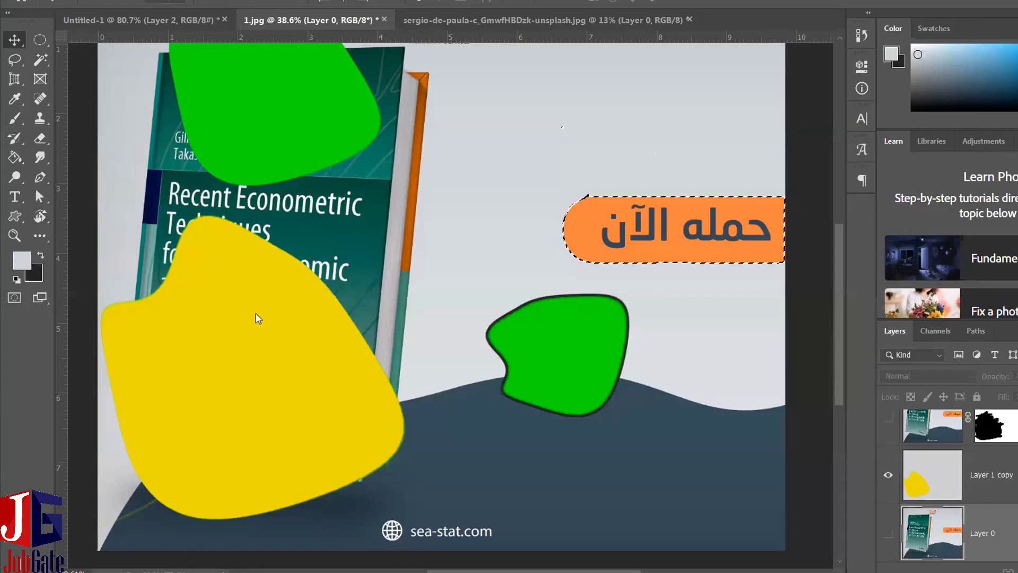
key("ctrl+comma")
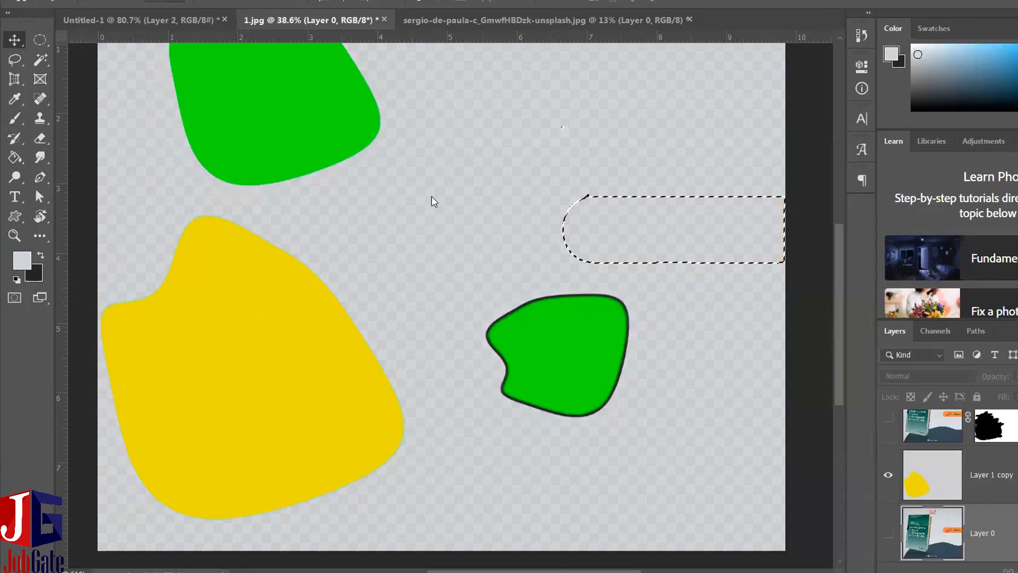
key("ctrl+k")
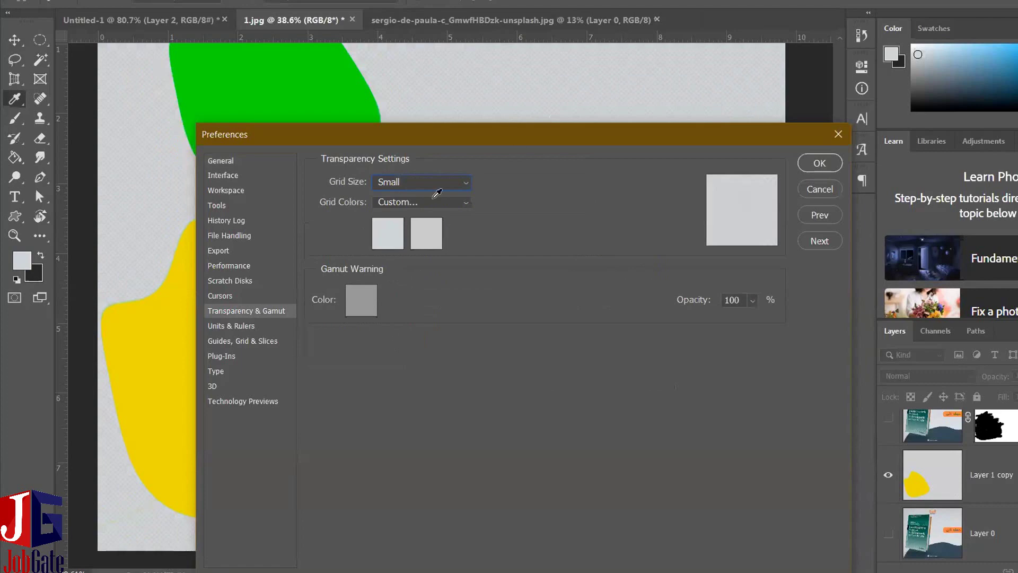
left_click(438, 184)
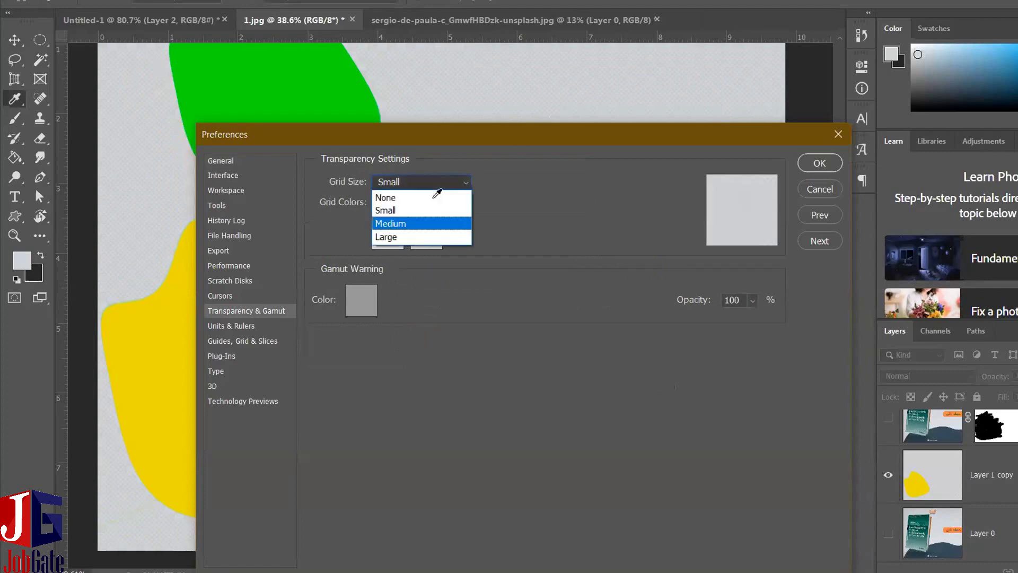
left_click(402, 197)
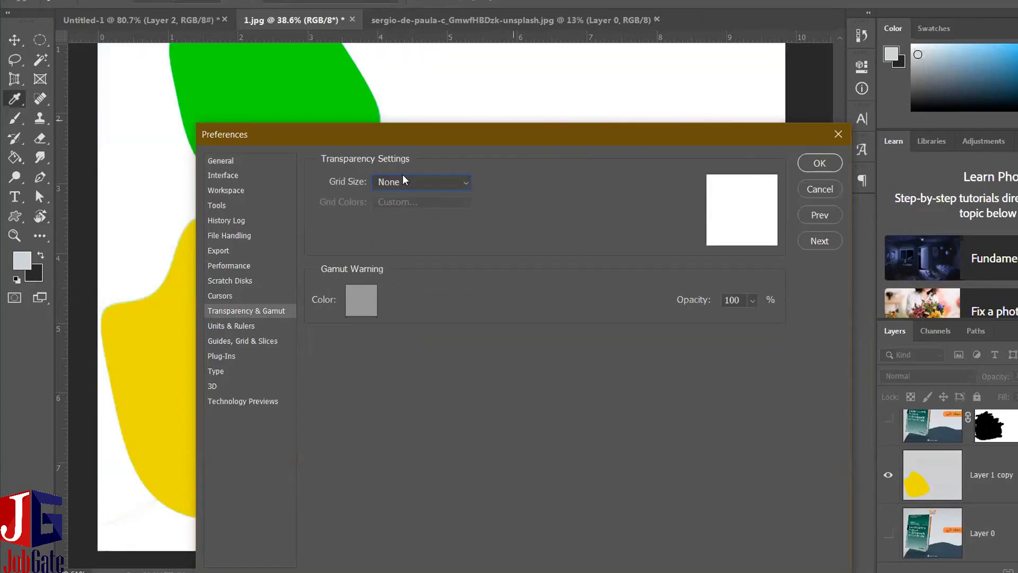
Set the transparency grid size to Medium in the Transparency & Gamut preferences.
left_click(403, 176)
key("Down")
key("Down")
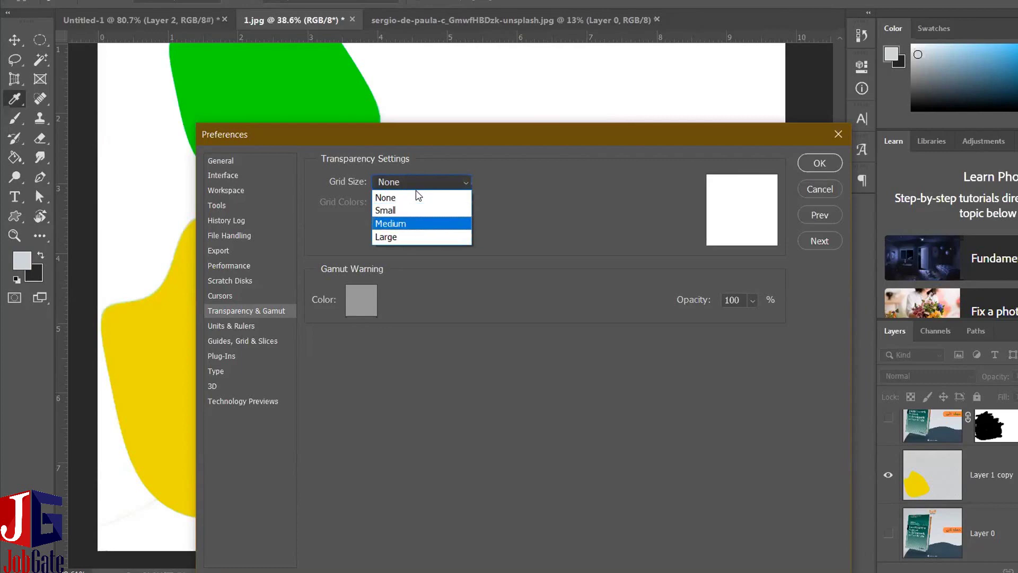
key("Return")
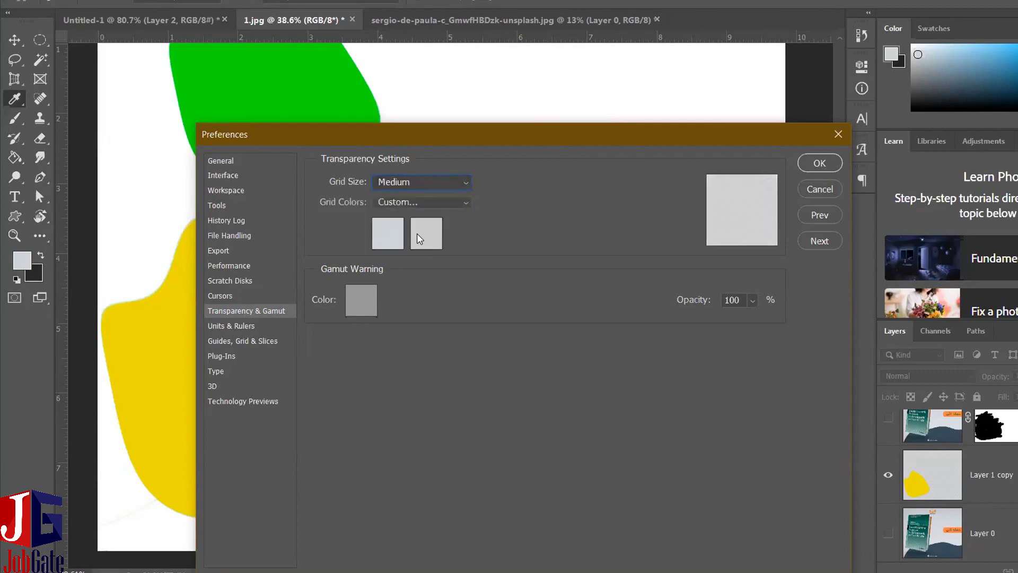
Try df4e4e as a custom transparency grid color.
left_click(393, 219)
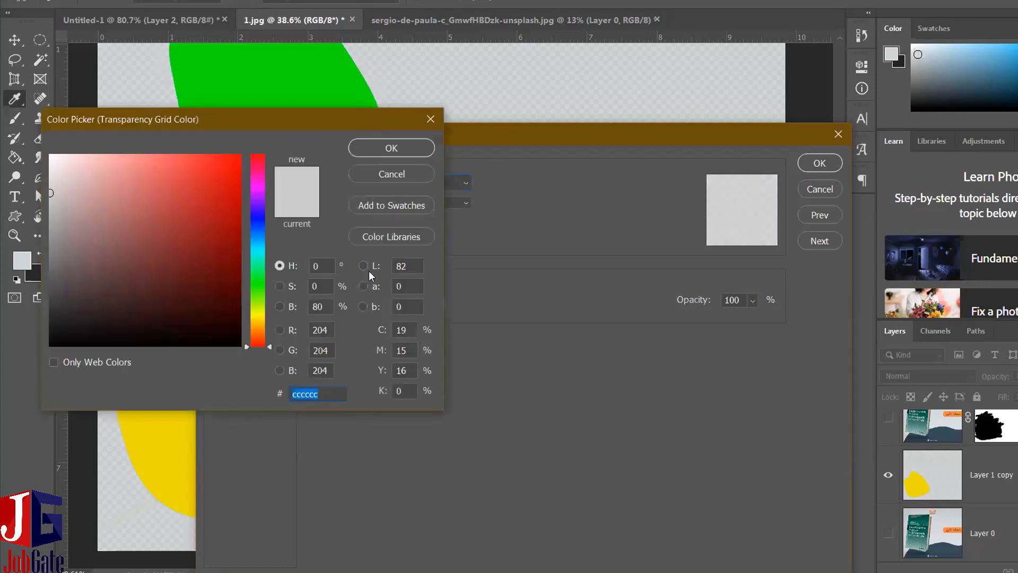
type("df4e4e")
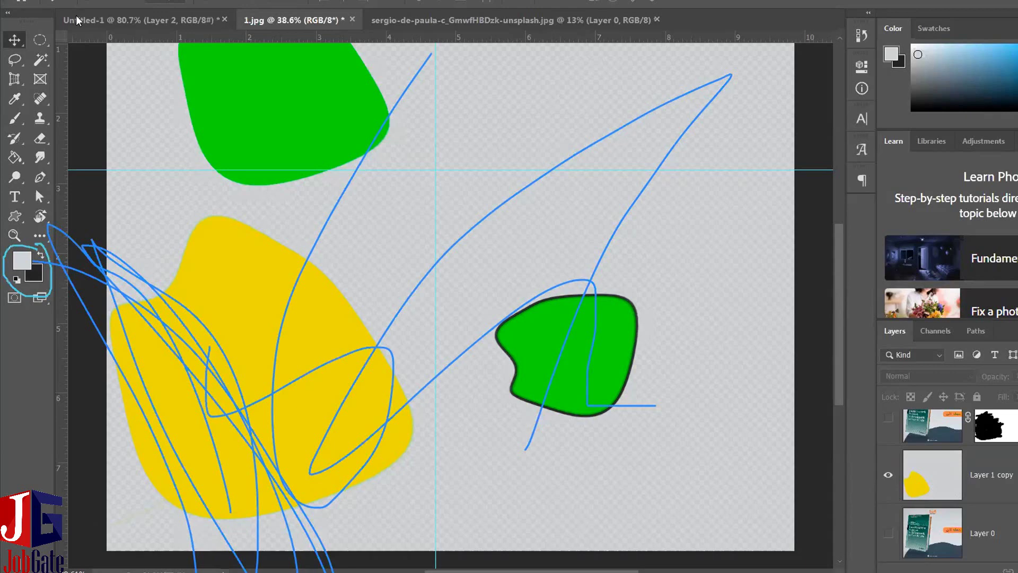
key("Escape")
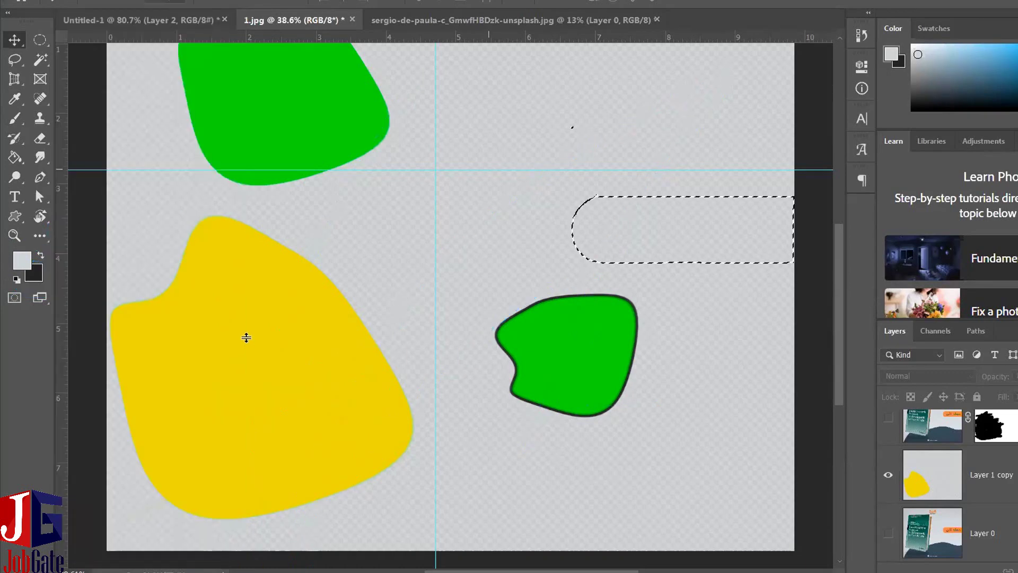
Review the ruler unit choices and the new document preset resolutions in the Units & Rulers preferences.
key("ctrl+k")
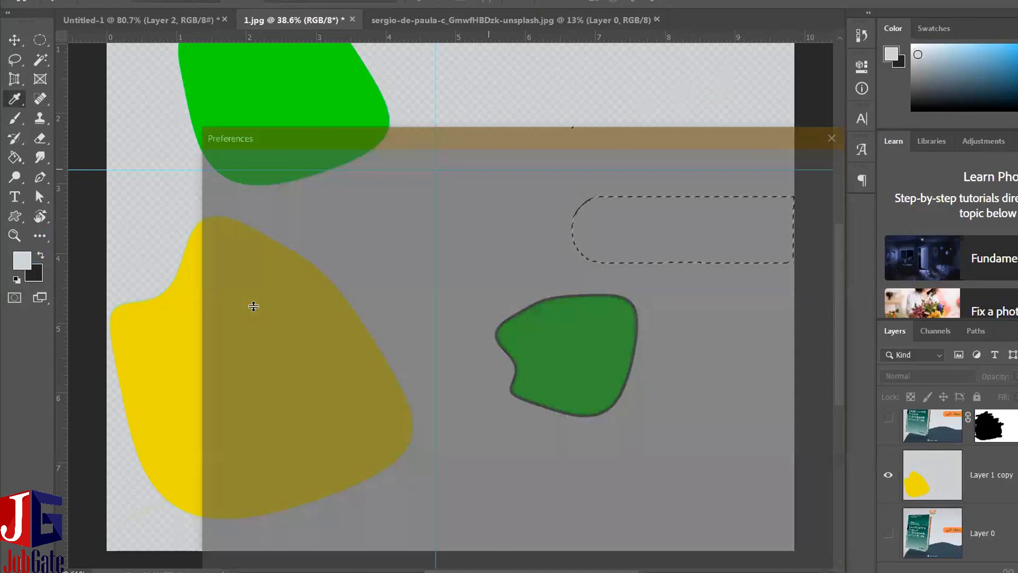
left_click(387, 177)
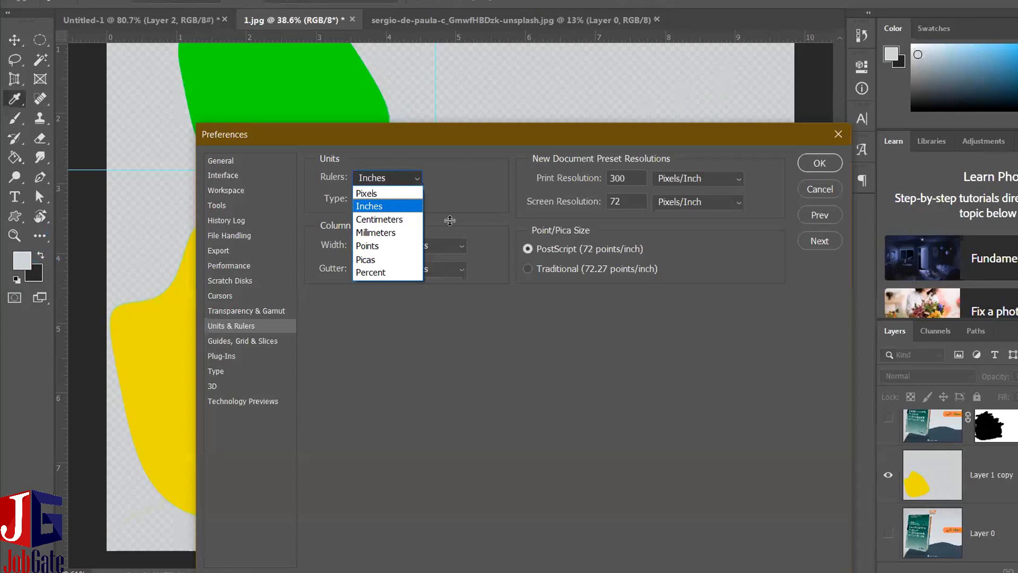
key("Down")
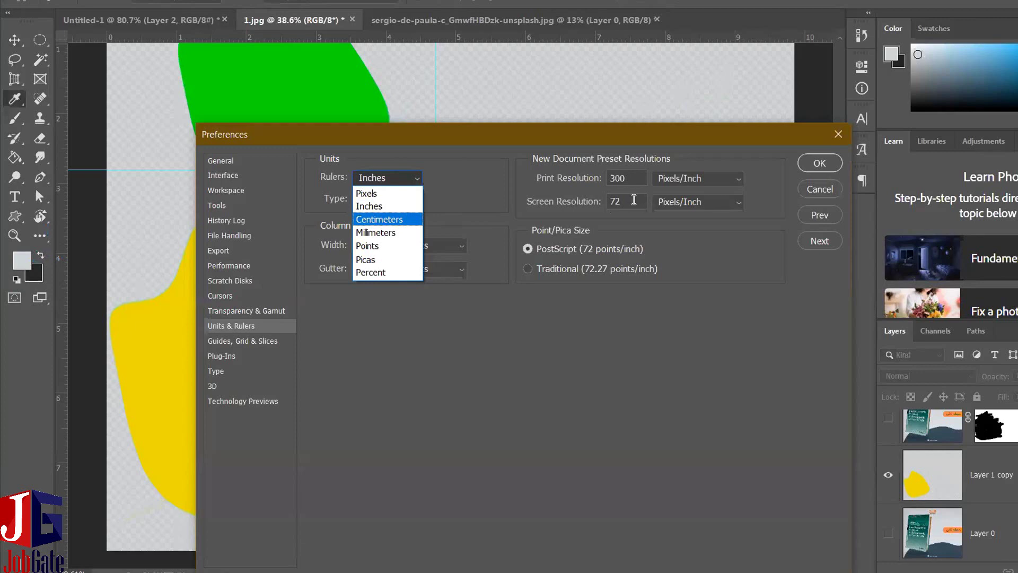
left_click(455, 341)
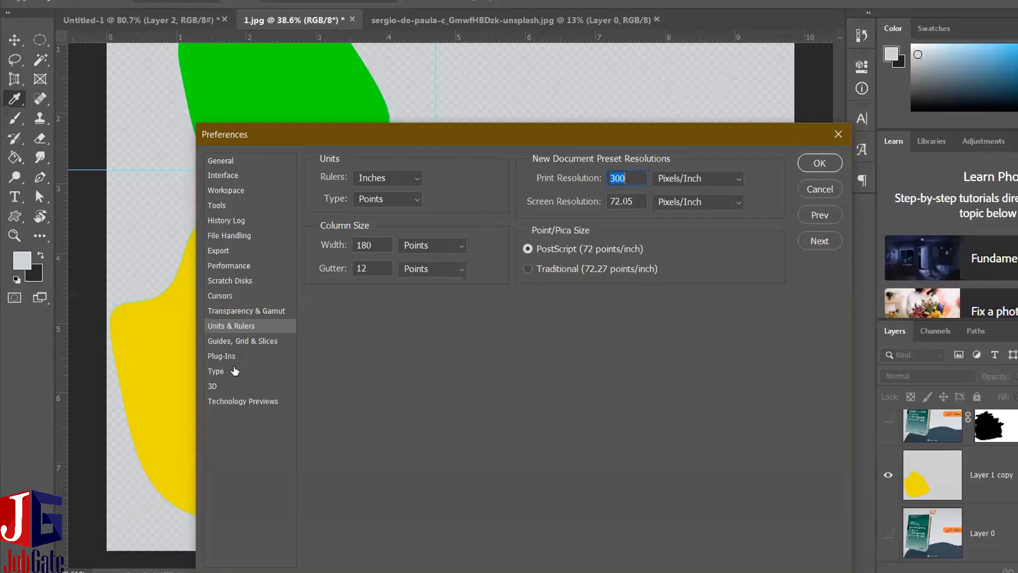
Give the canvas guides a custom dark green color, review the Plug-Ins and Type preferences, and apply the settings.
key("alt+n")
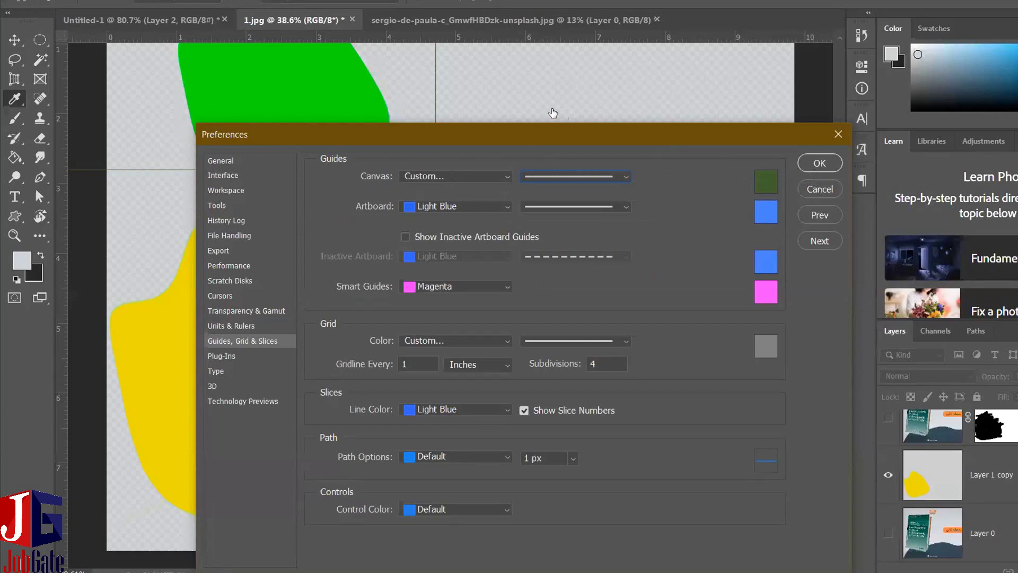
key("alt+n")
key("alt+n")
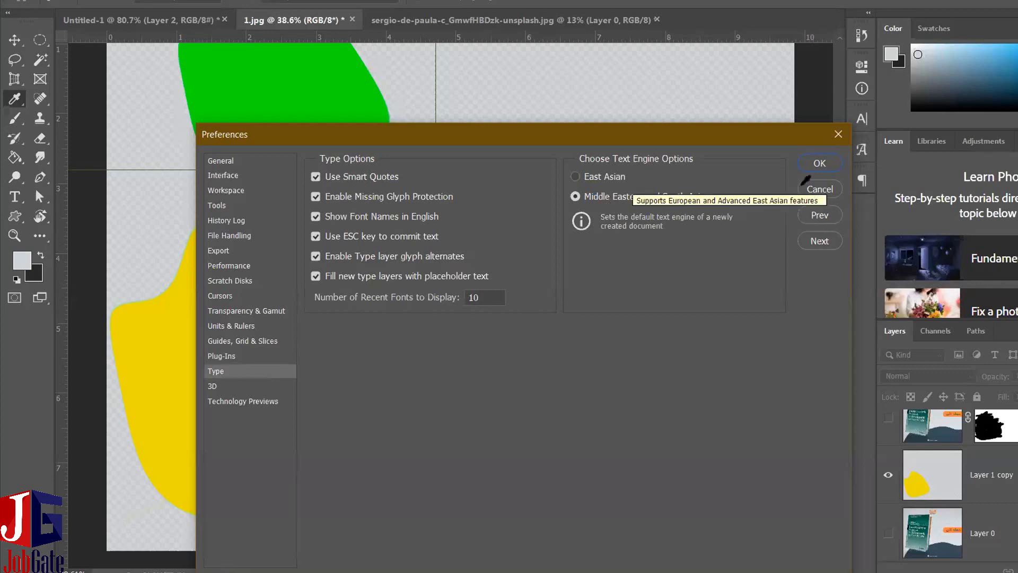
left_click(467, 306)
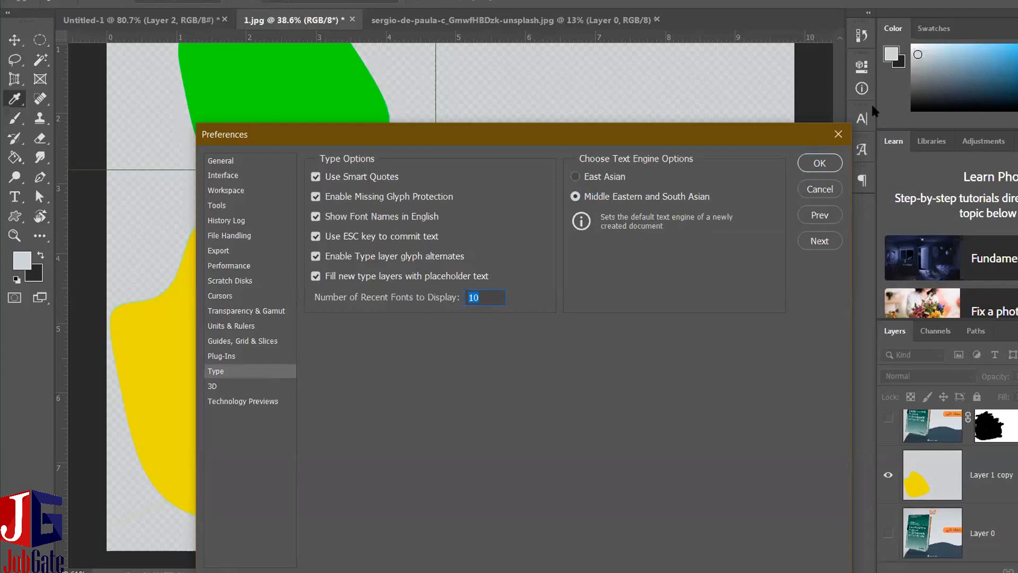
key("Return")
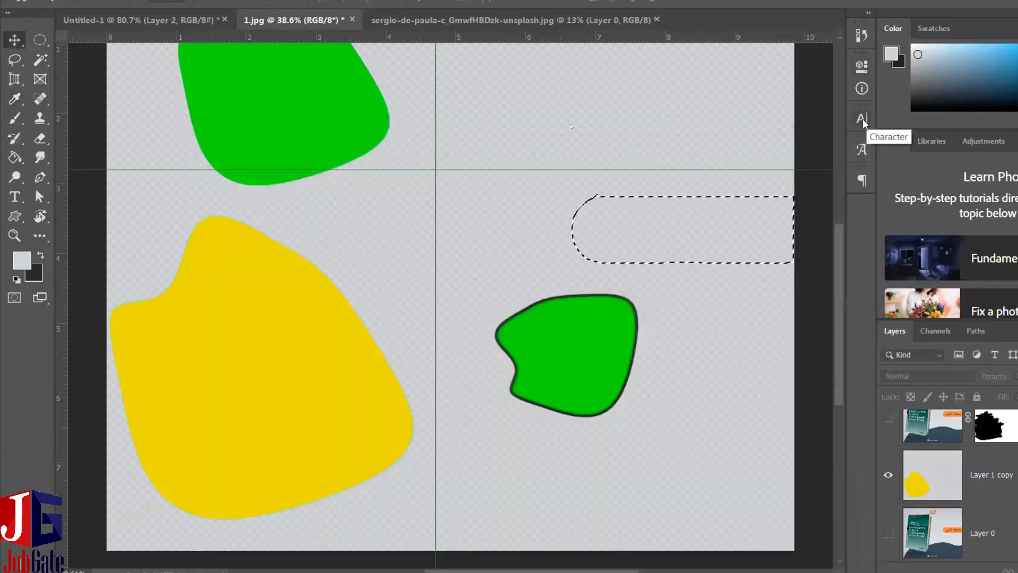
Show the Character panel and change its font to EmojiOne.
left_click(863, 118)
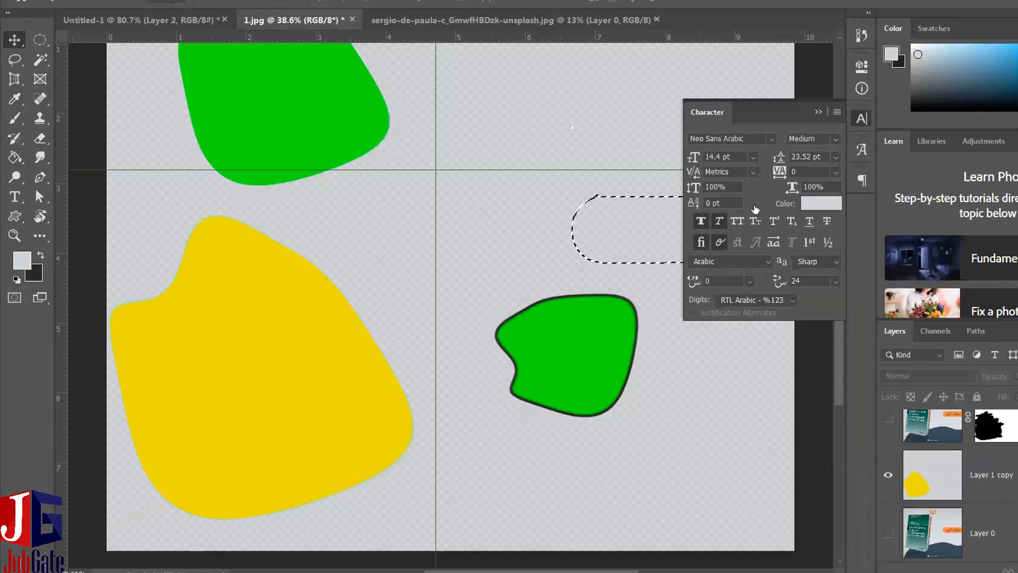
left_click(772, 138)
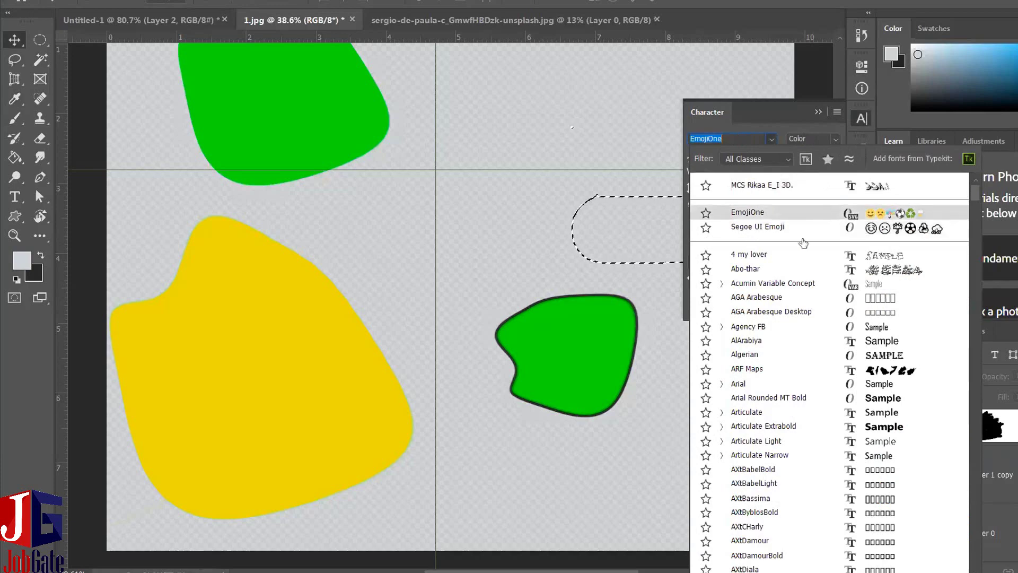
left_click(753, 118)
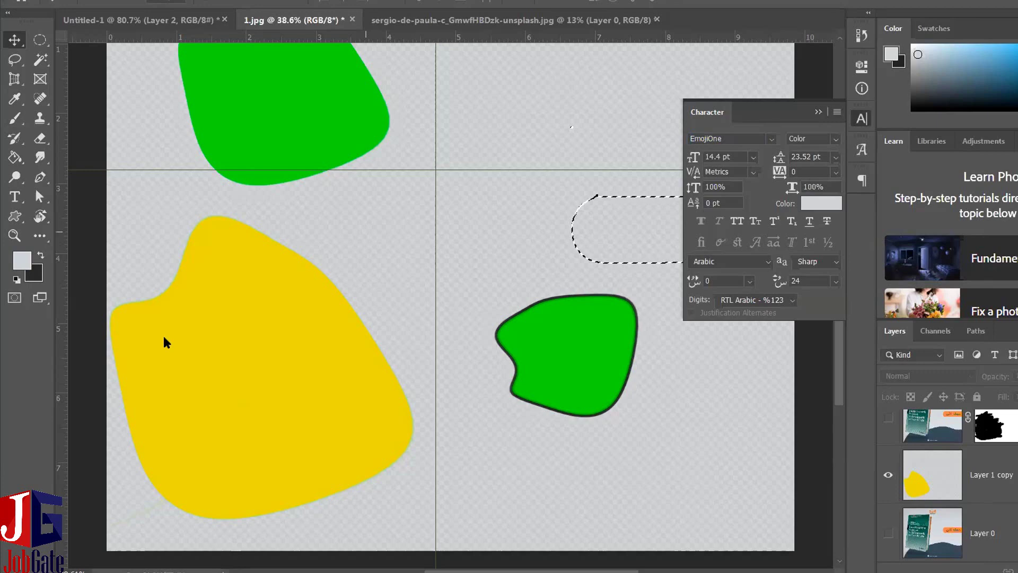
Review the 3D preferences, including the available VRAM description, and the Technology Previews preferences.
key("ctrl+k")
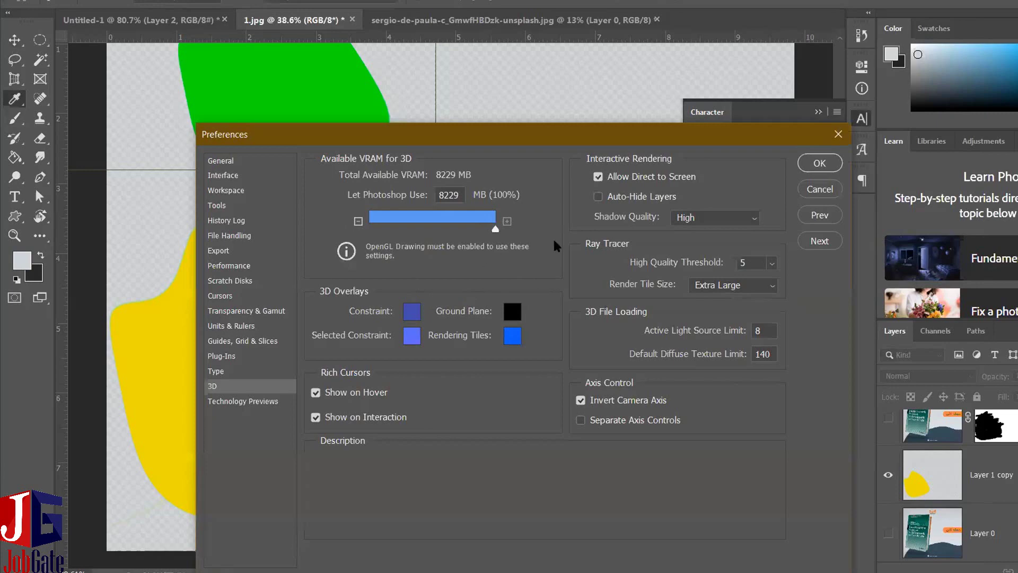
mouse_move(462, 199)
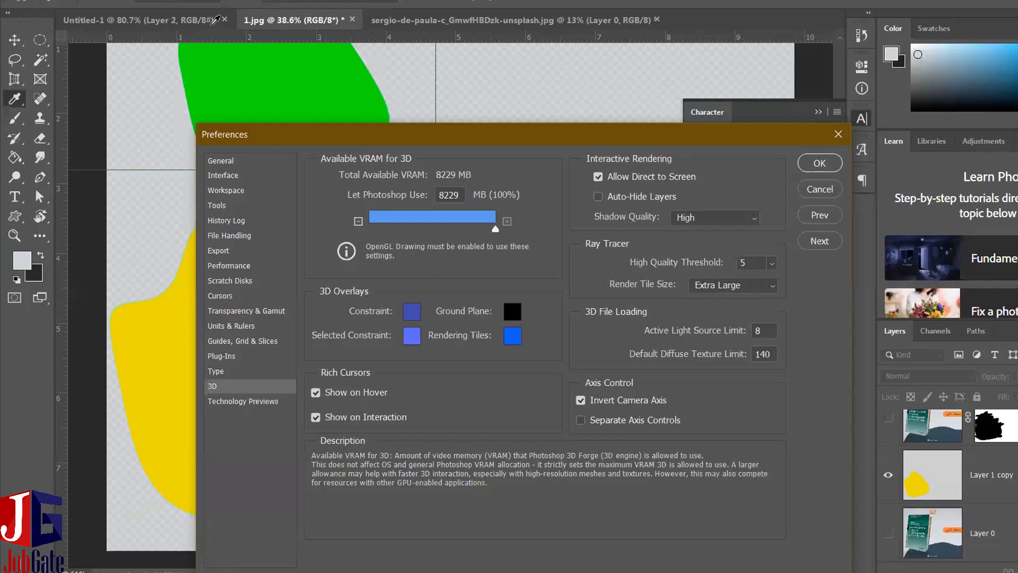
key("Down")
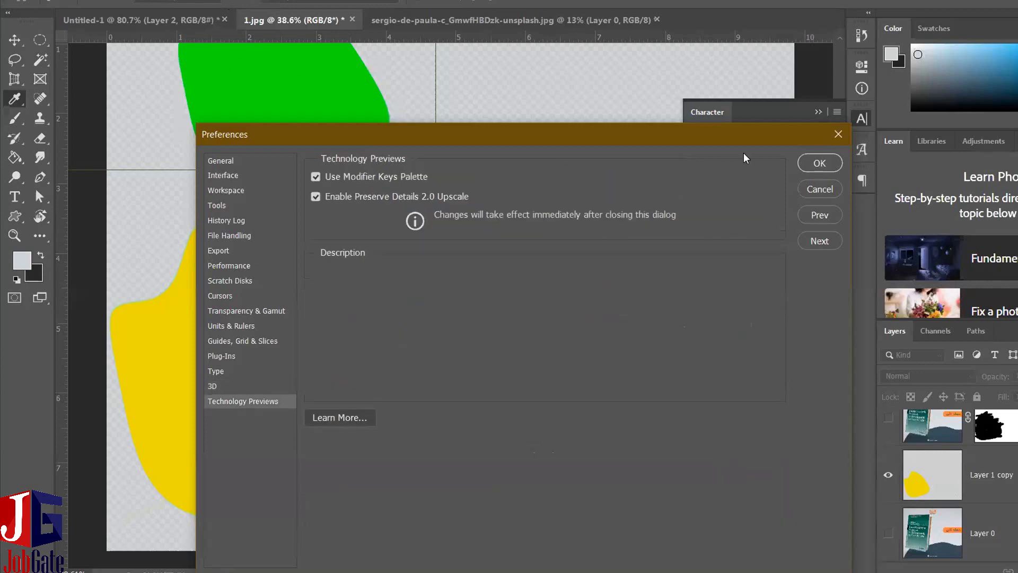
left_click(819, 163)
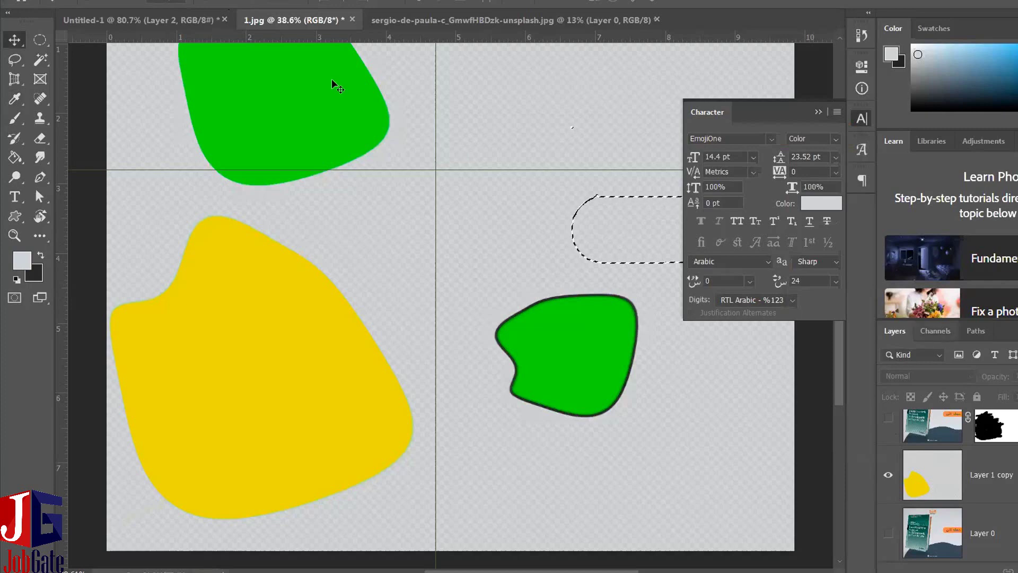
Hide the Layers panel from the workspace.
left_click(313, 0)
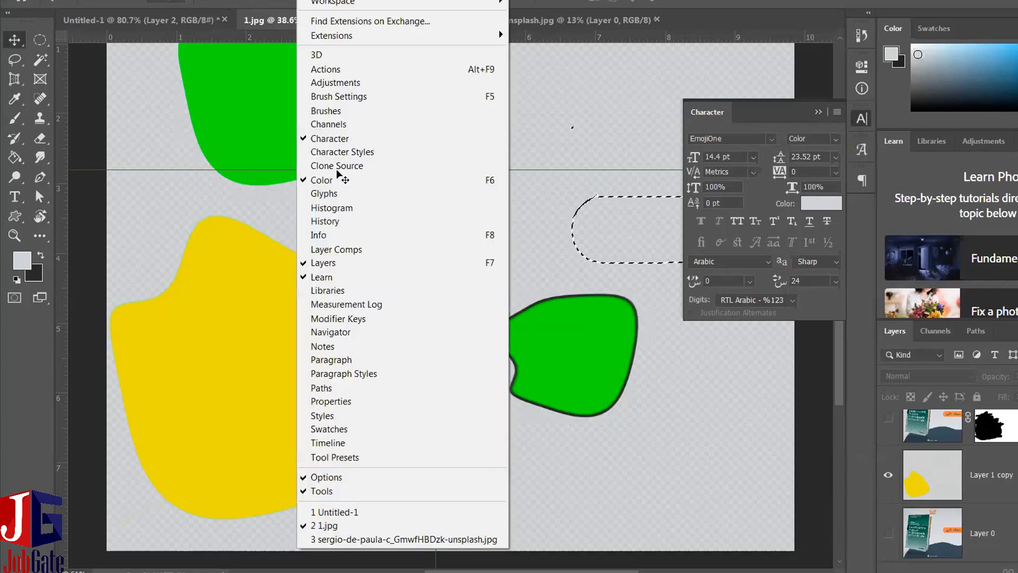
left_click(344, 262)
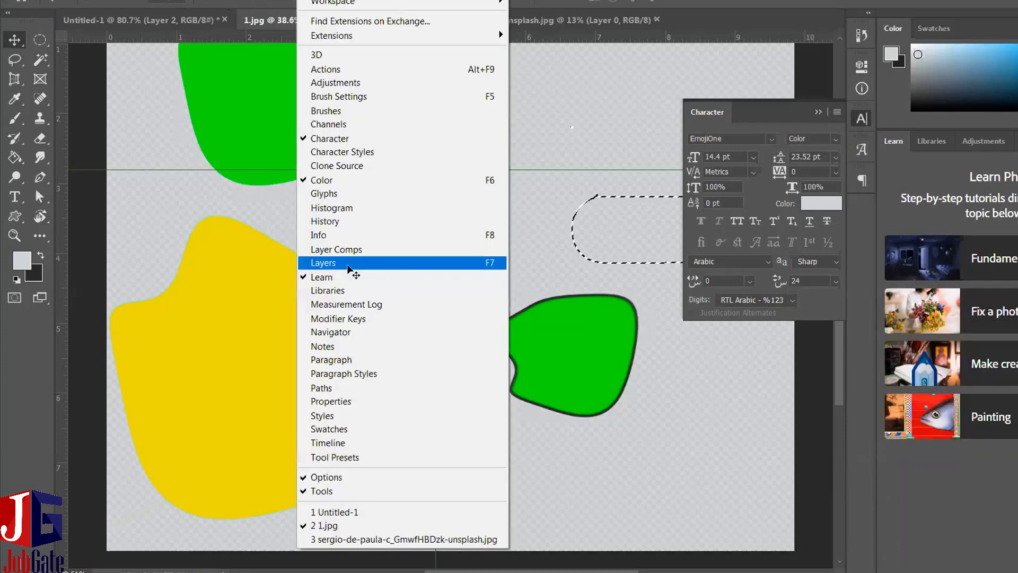